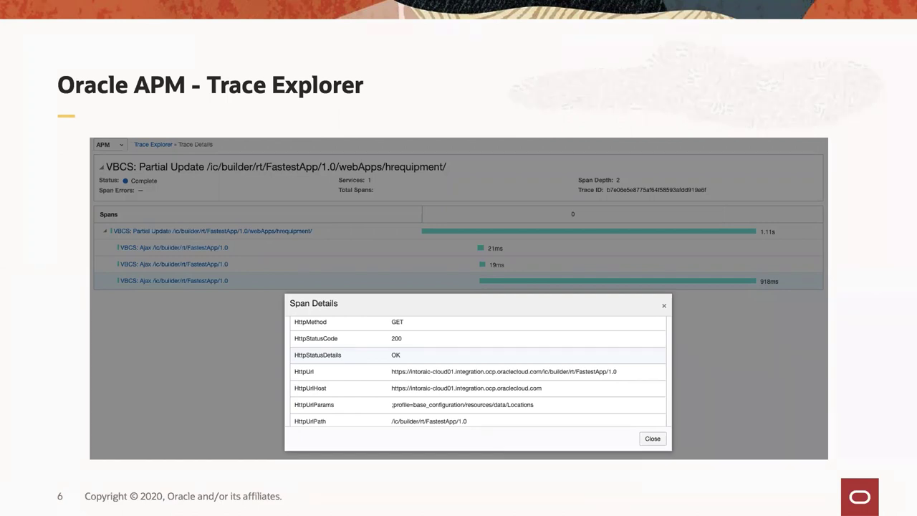
- End the slide show and return to editing slide 6, 'Oracle APM - Trace Explorer'
key(Escape)
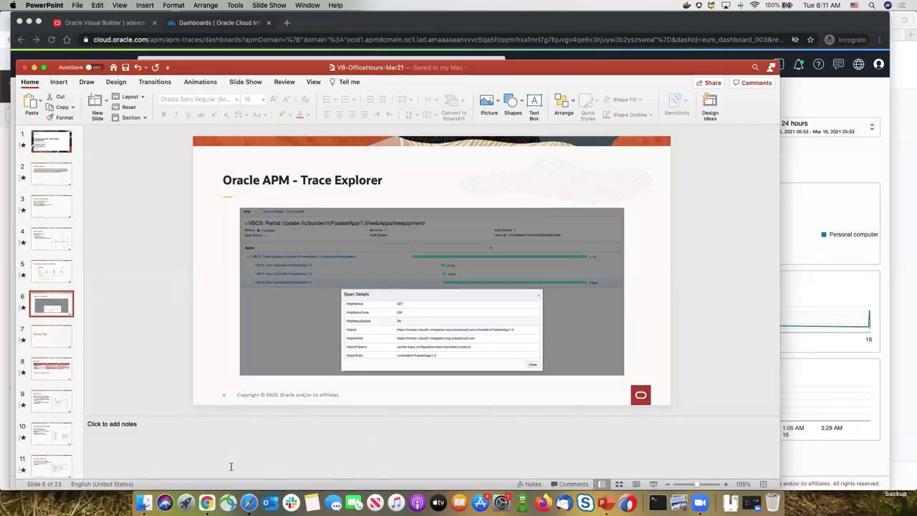
- Switch to the browser's monitoring dashboard, then to the Visual Builder applications window
click(206, 502)
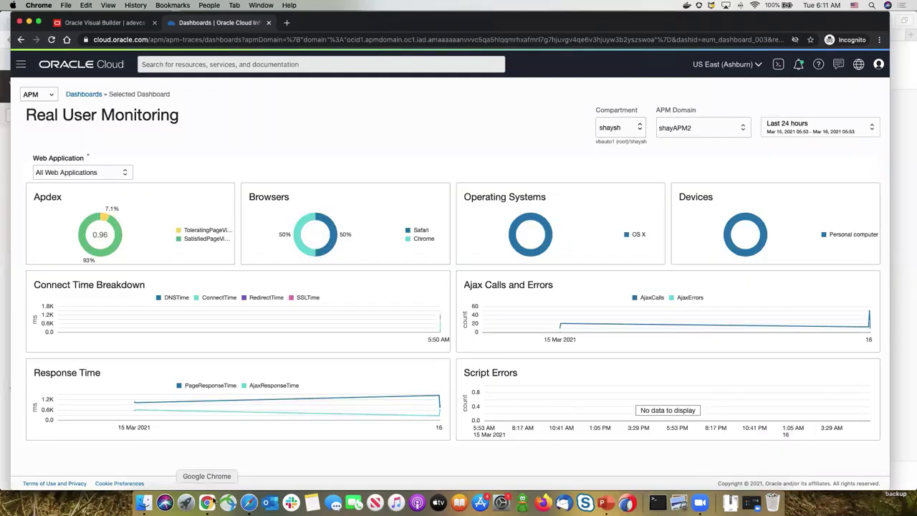
click(2, 186)
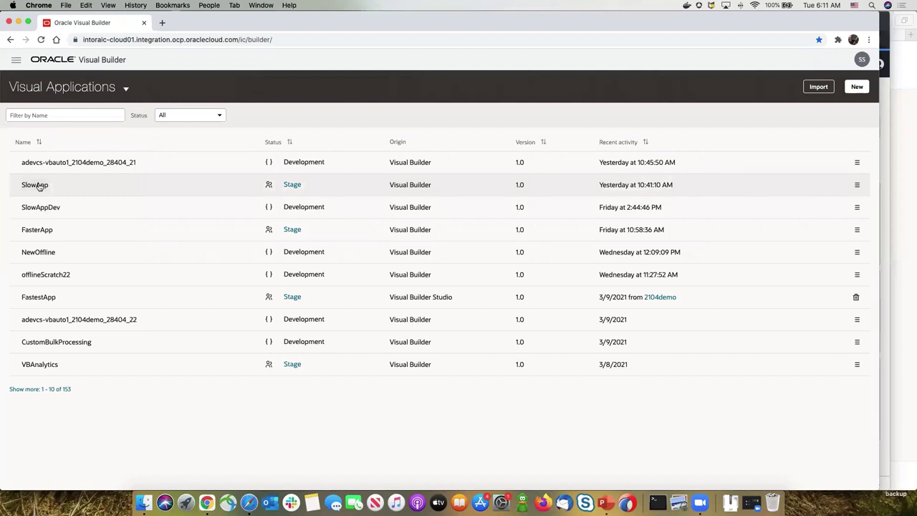
- Launch the staged SlowApp web application in a new tab
click(293, 186)
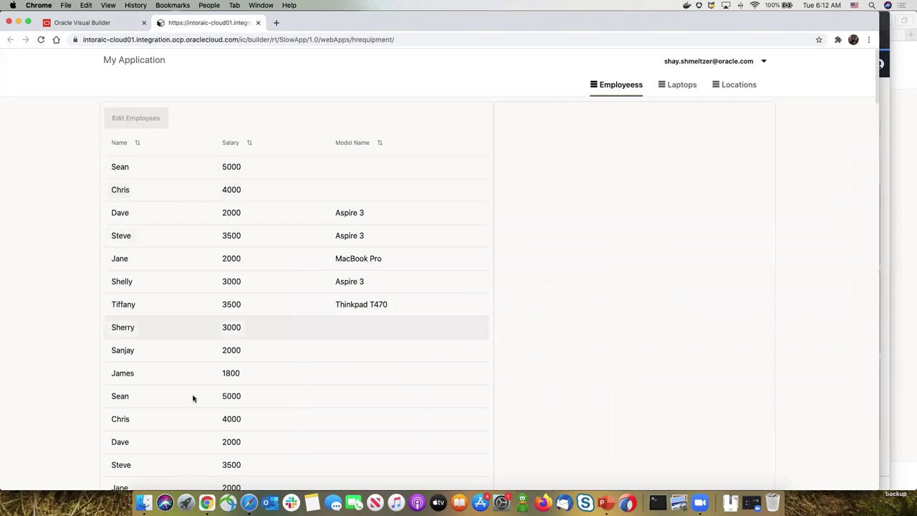
- Edit the ninth employee, assigning a MacBook Pro laptop and the IT department
click(180, 353)
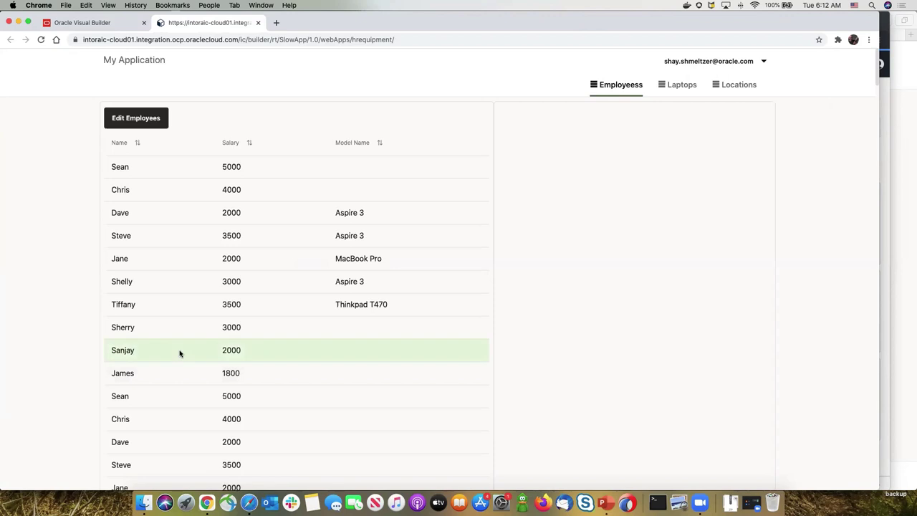
click(132, 124)
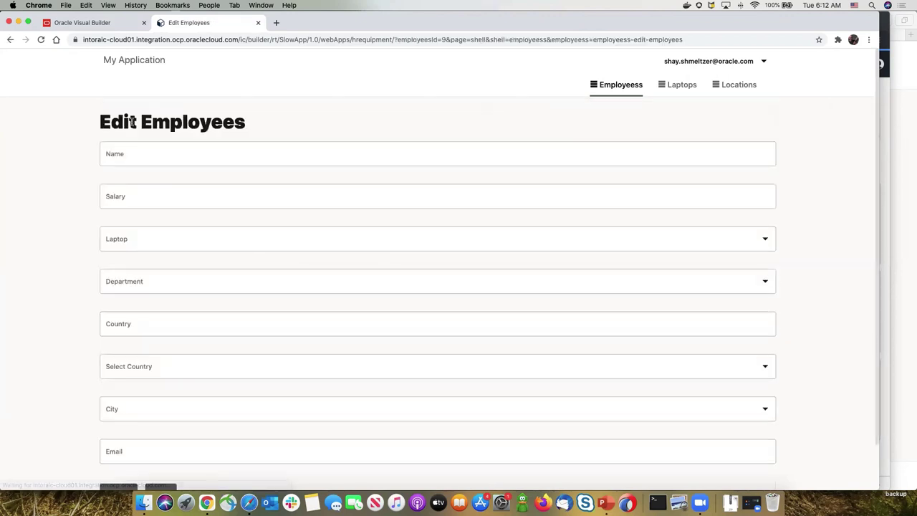
click(180, 241)
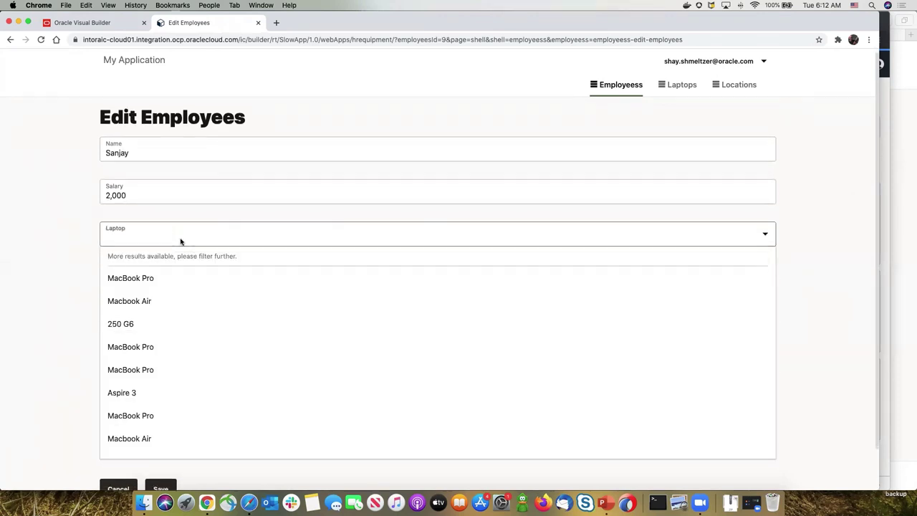
click(182, 346)
click(191, 281)
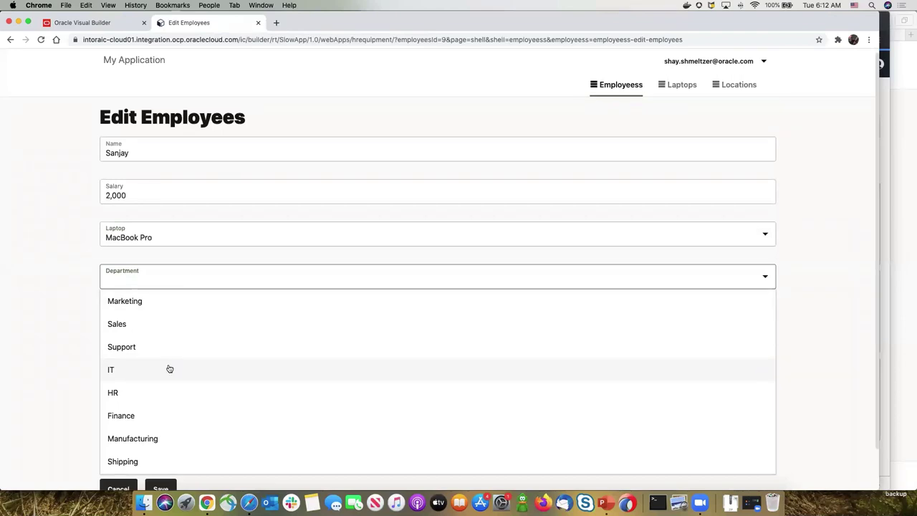
click(168, 367)
- Set the country to Andorra and city to Sao Paulo, then save the record
click(168, 364)
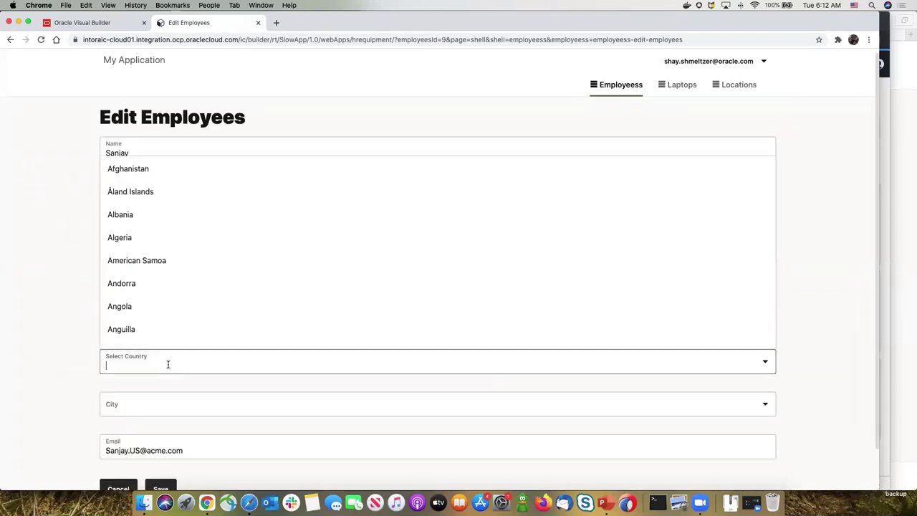
click(164, 289)
click(184, 405)
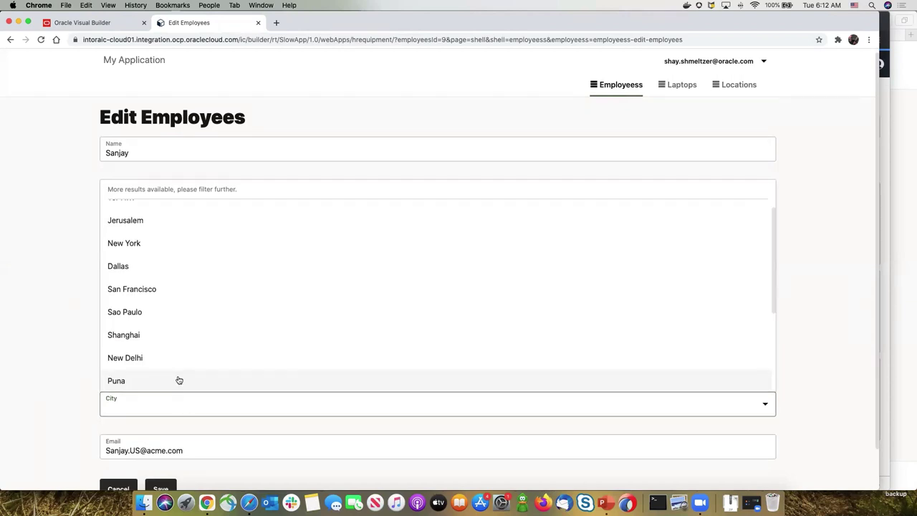
click(162, 312)
scroll(275, 399, down, 1)
scroll(274, 401, down, 1)
click(160, 443)
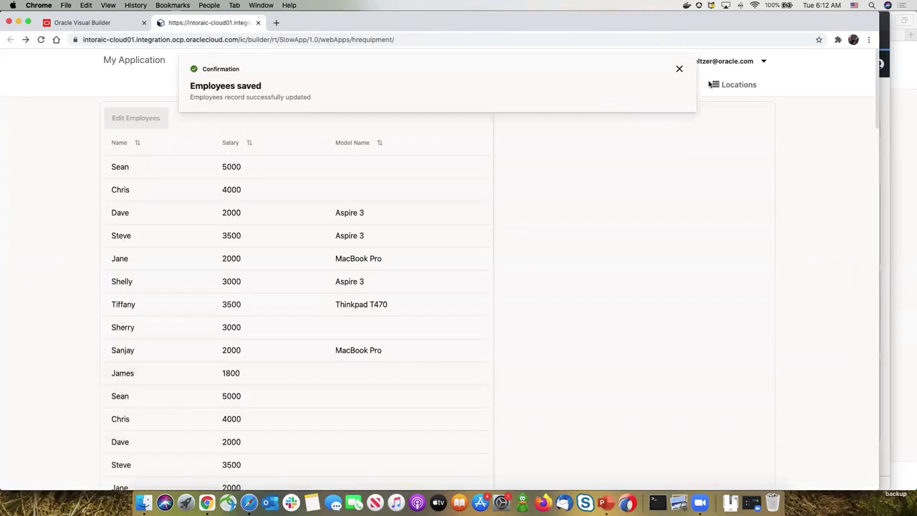
click(680, 69)
- Search laptop models for 'air' on the Laptops page, then go to Our Locations
click(677, 85)
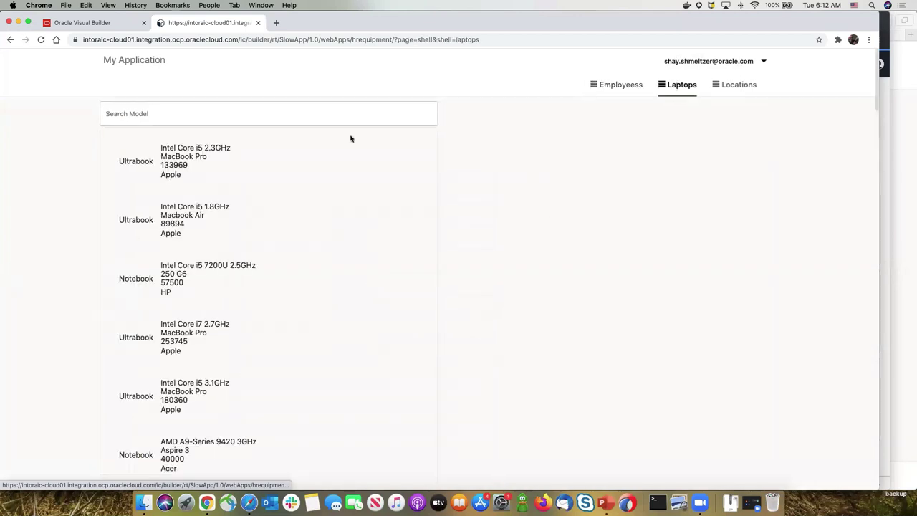
click(334, 117)
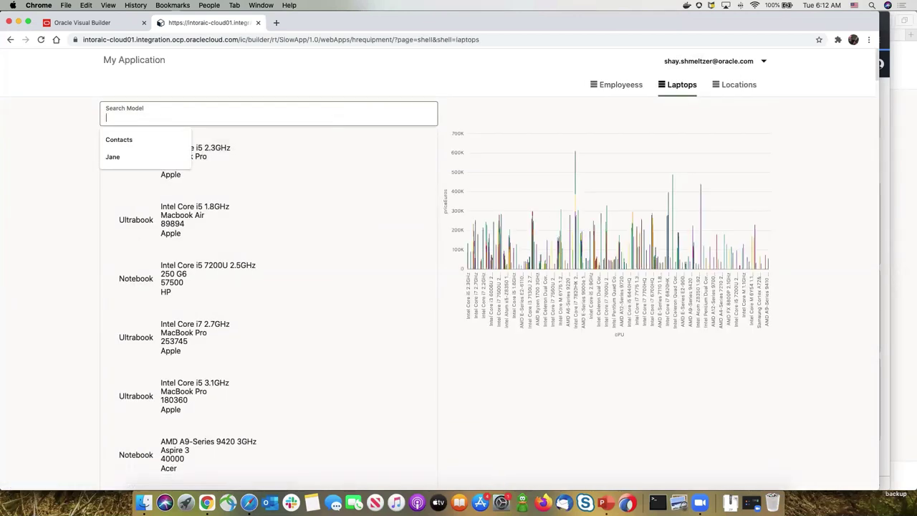
text(airp)
key(BackSpace)
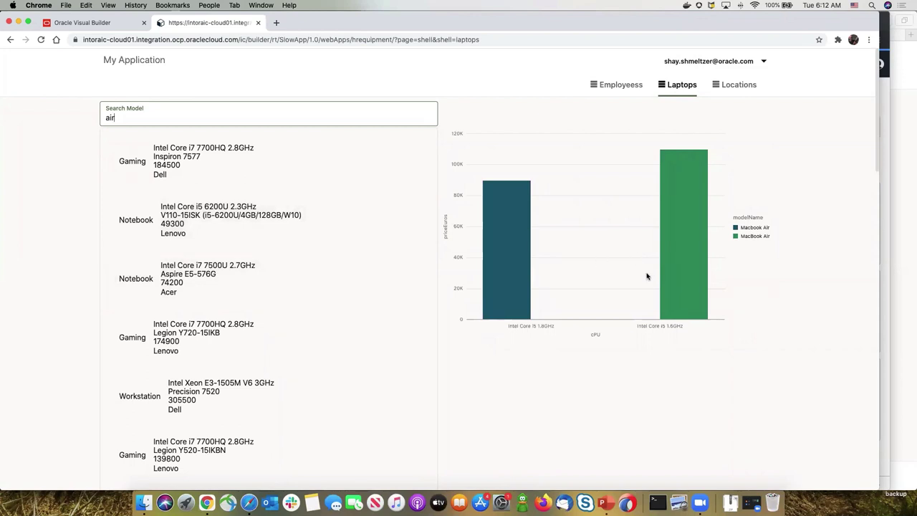
click(740, 89)
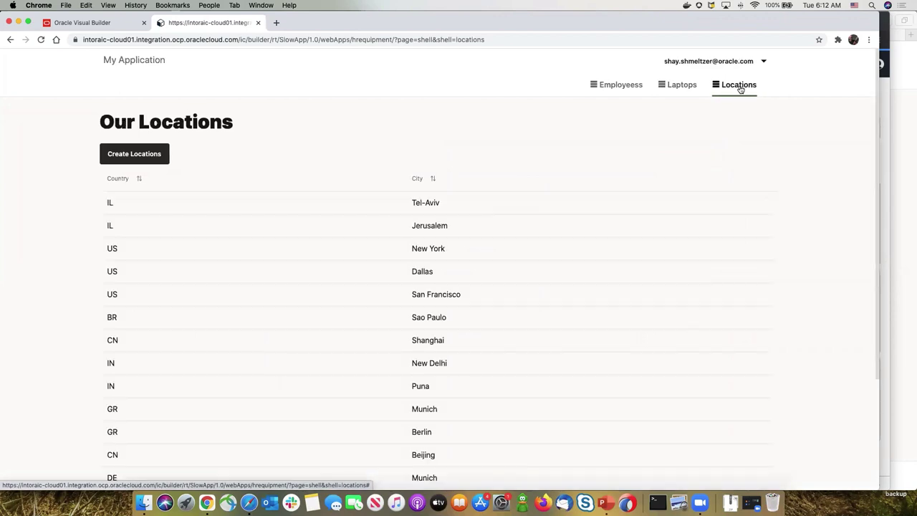
- Start a new location, cancel it, and return to the Employees page
click(157, 153)
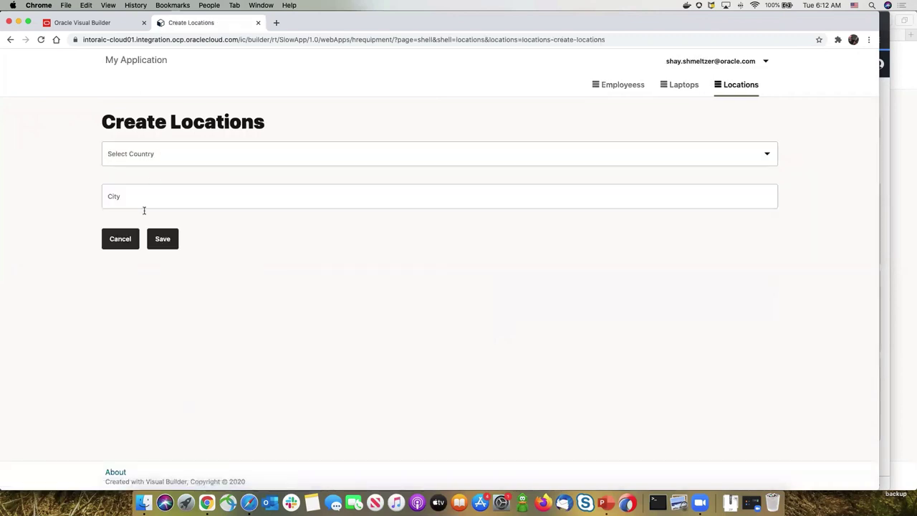
click(121, 246)
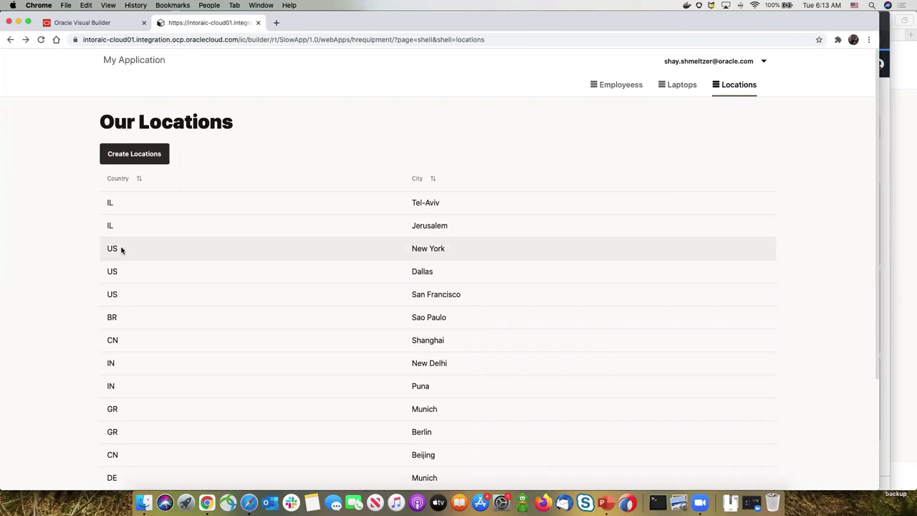
click(629, 85)
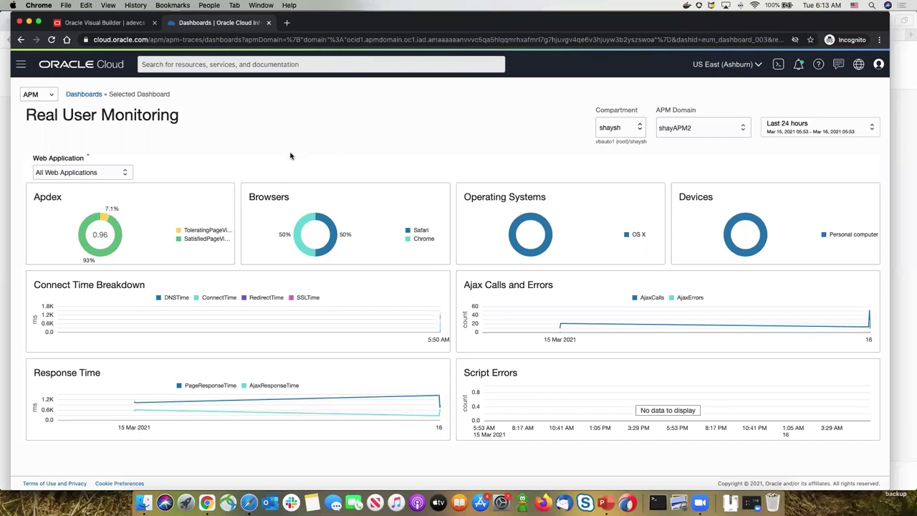
- Show the EmployeesApp dashboard limited to the last 15 minutes
click(96, 172)
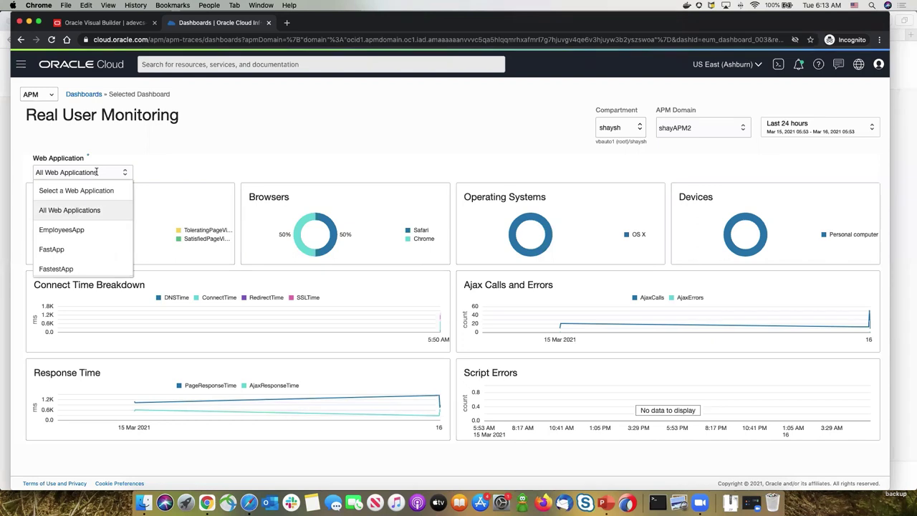
click(99, 228)
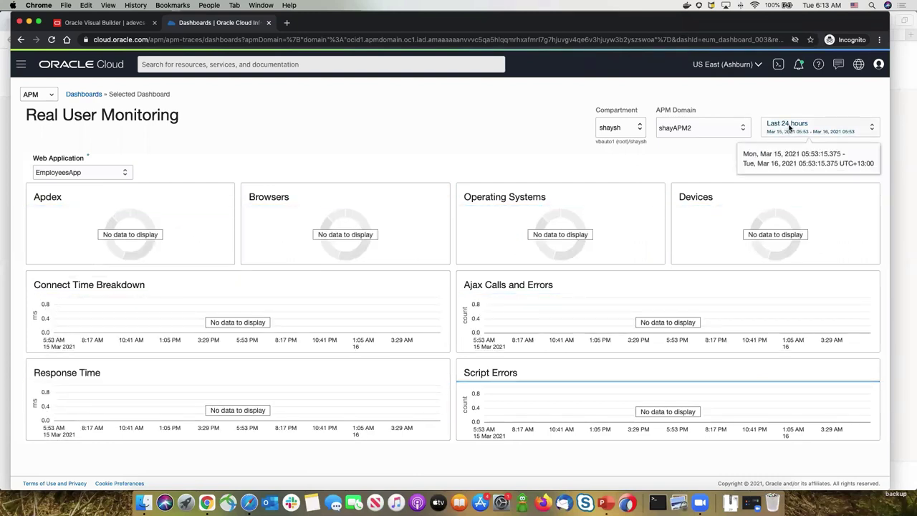
click(790, 127)
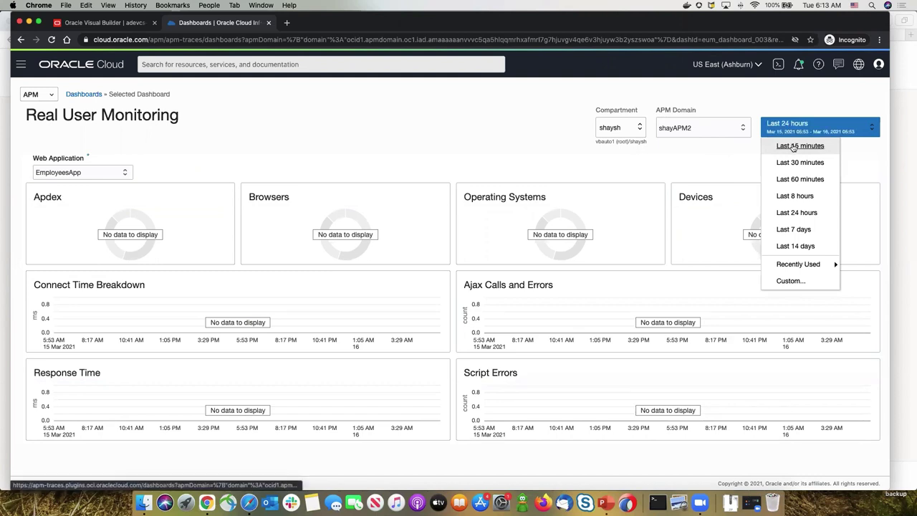
click(794, 147)
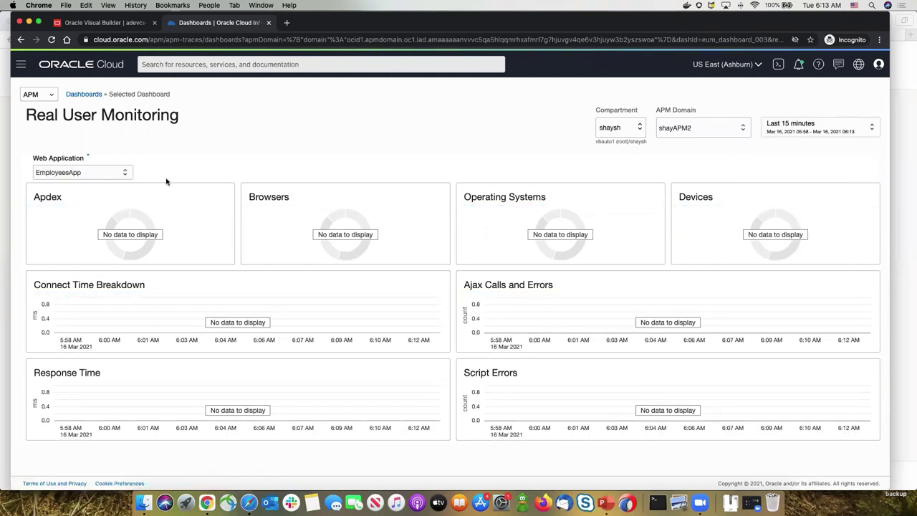
- Switch the web application to SlowApp, showing Apdex 0.97, and open the APM menu
click(91, 174)
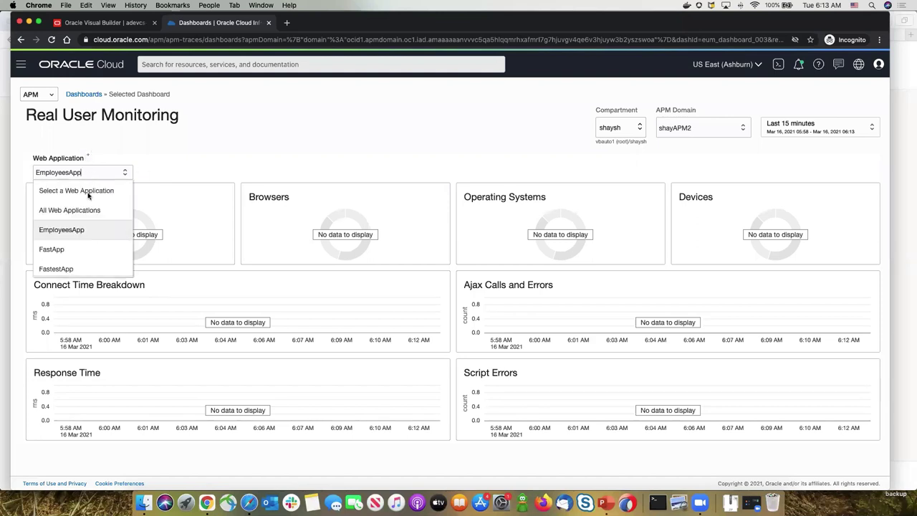
scroll(83, 215, down, 1)
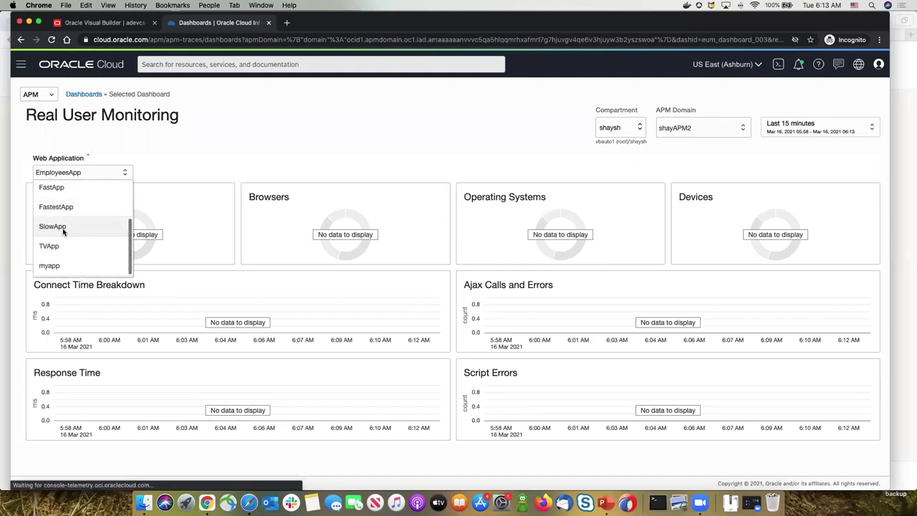
click(63, 228)
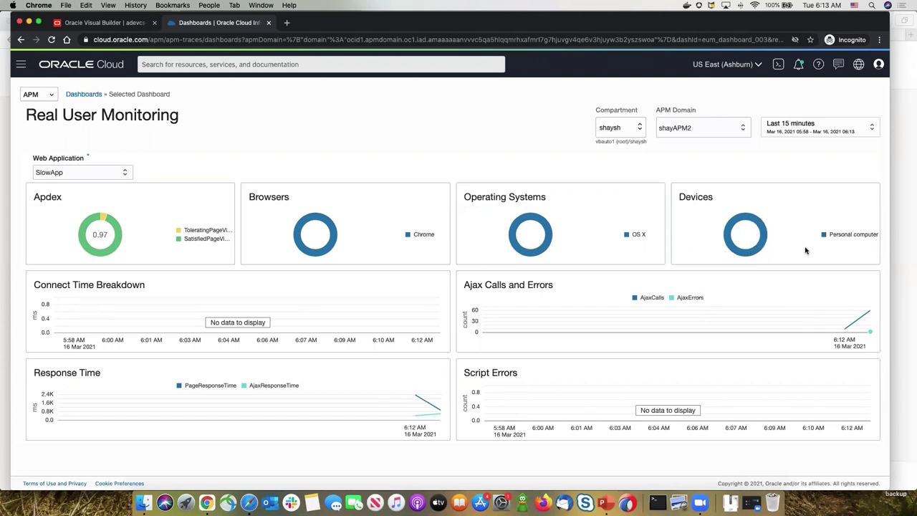
mouse_move(415, 396)
mouse_move(870, 332)
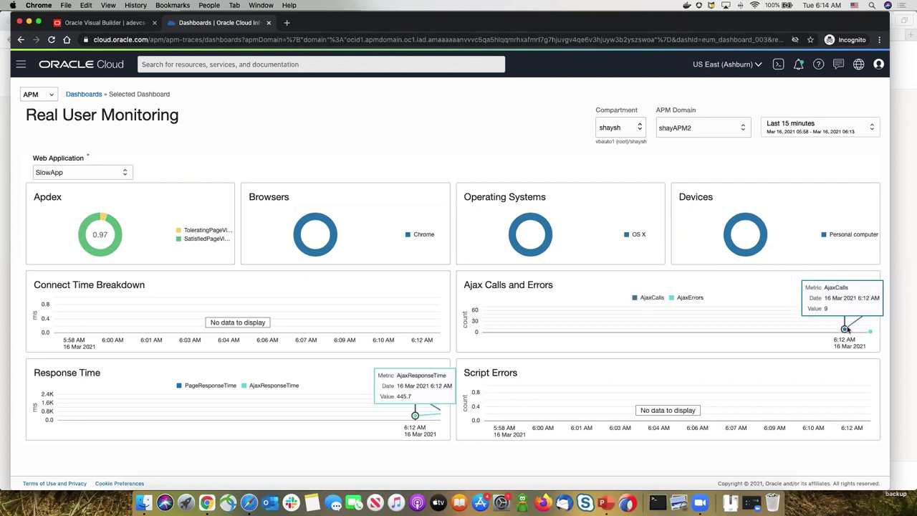
click(51, 94)
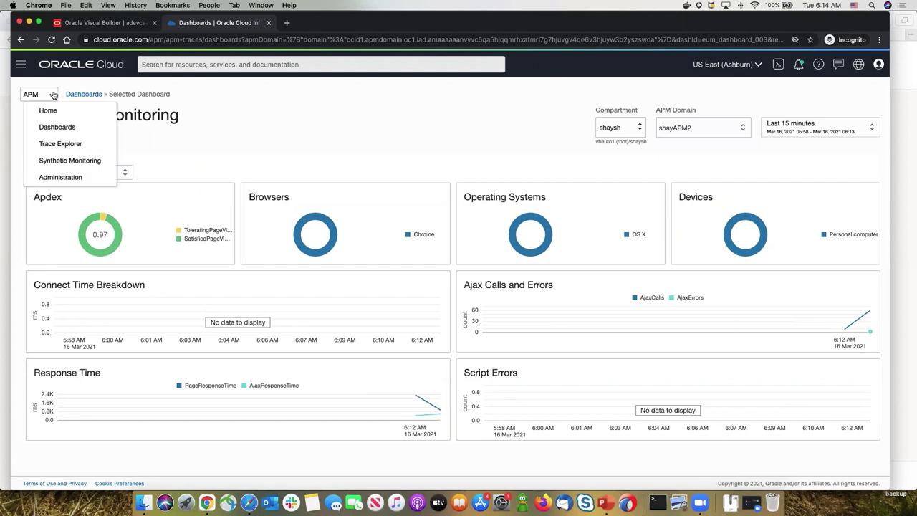
- In Trace Explorer, list spans instead of traces and scroll to the 06:12:57 Full Update spans
click(60, 145)
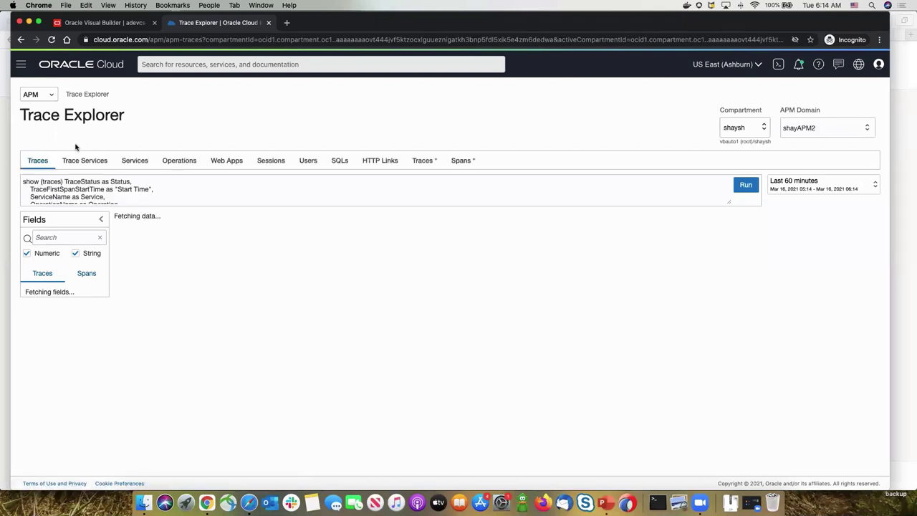
click(424, 162)
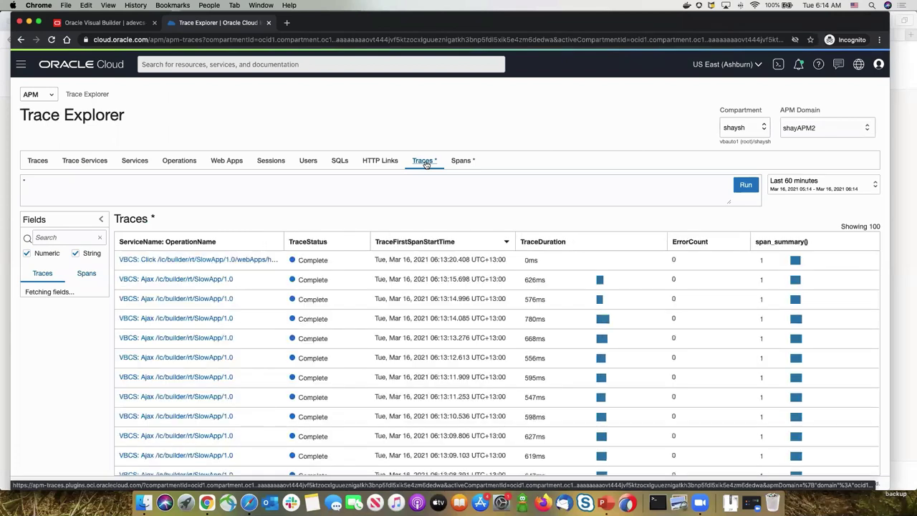
click(462, 162)
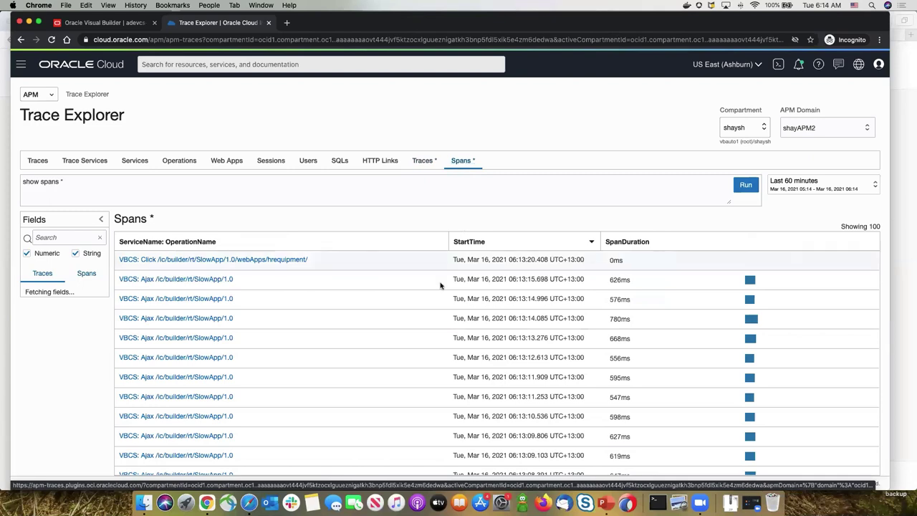
scroll(409, 299, down, 10)
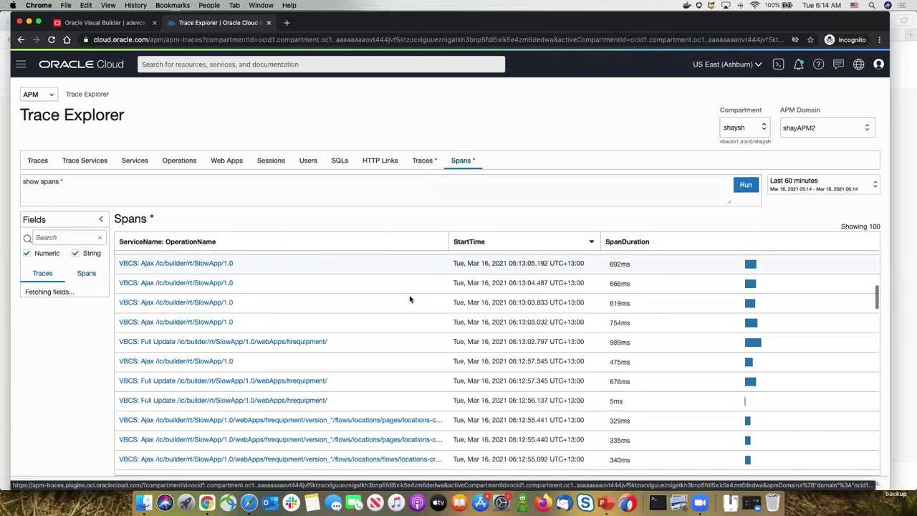
scroll(410, 299, down, 1)
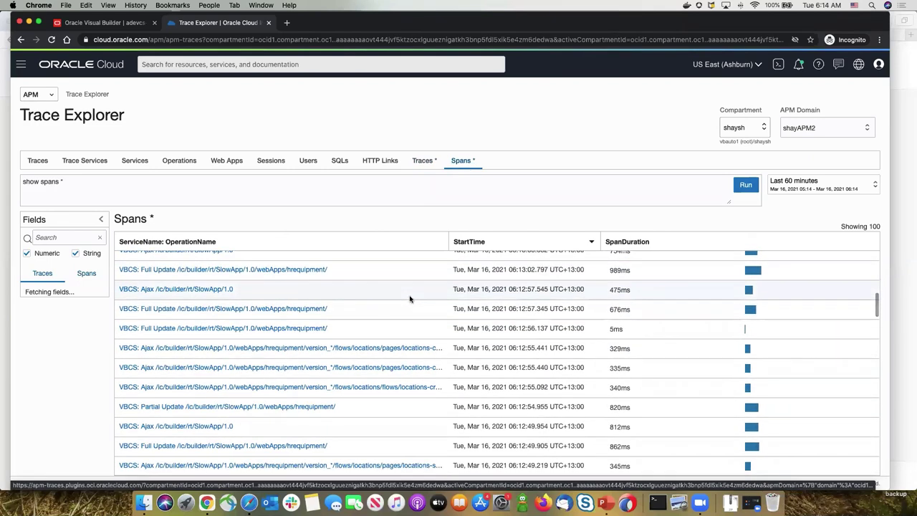
click(280, 310)
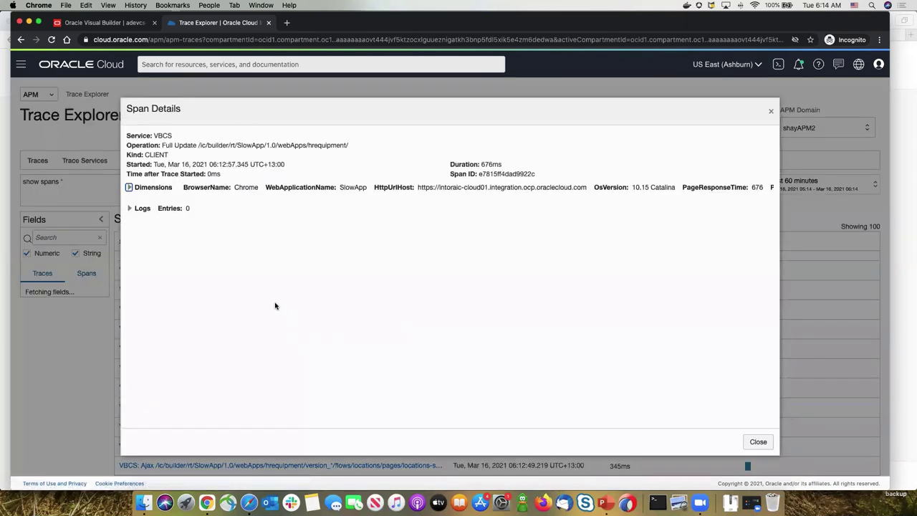
click(133, 188)
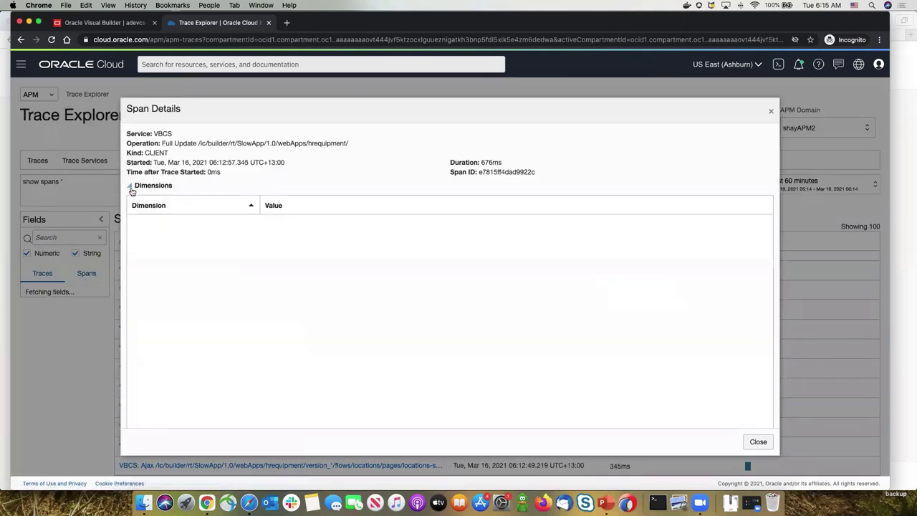
scroll(248, 259, down, 5)
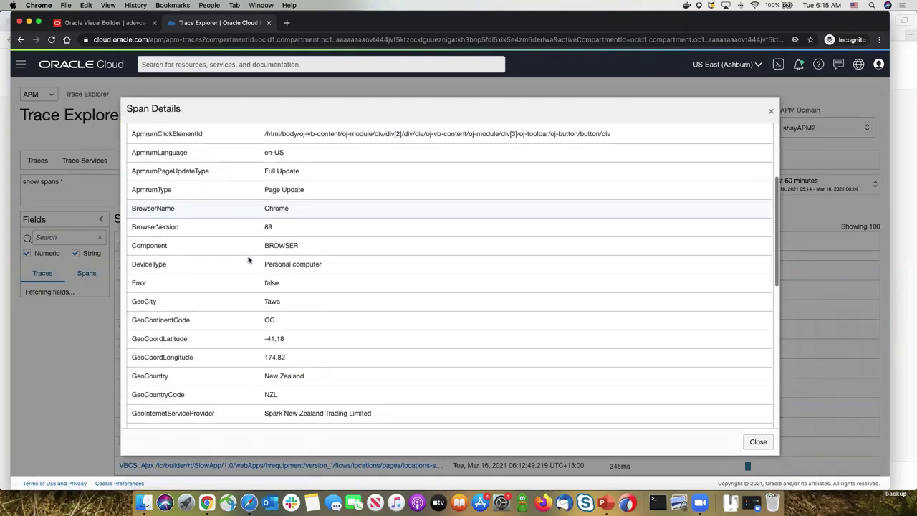
scroll(248, 259, down, 3)
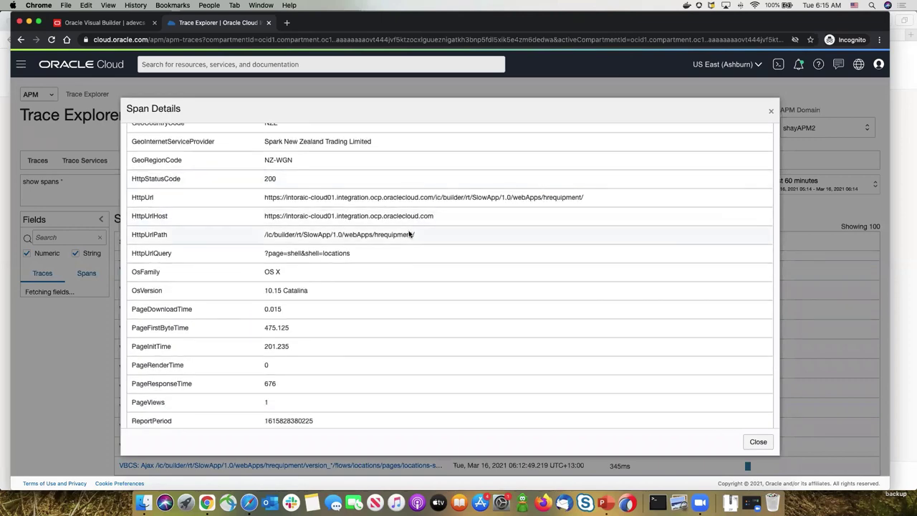
click(771, 111)
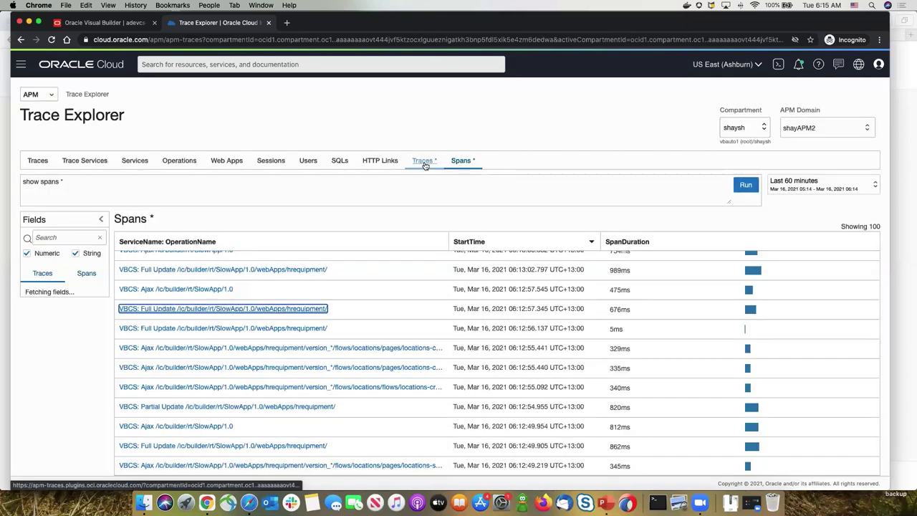
- Switch to the Traces list and open the 595ms Ajax trace's details
click(423, 161)
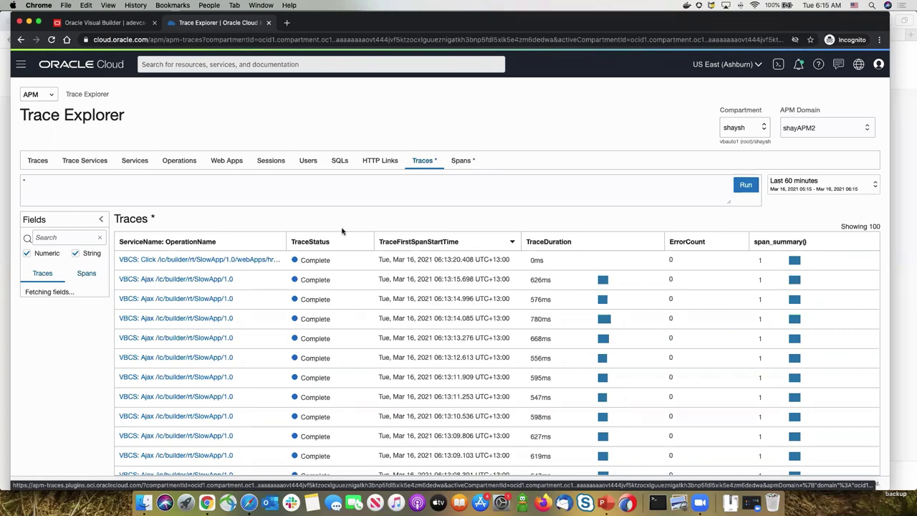
scroll(341, 231, down, 1)
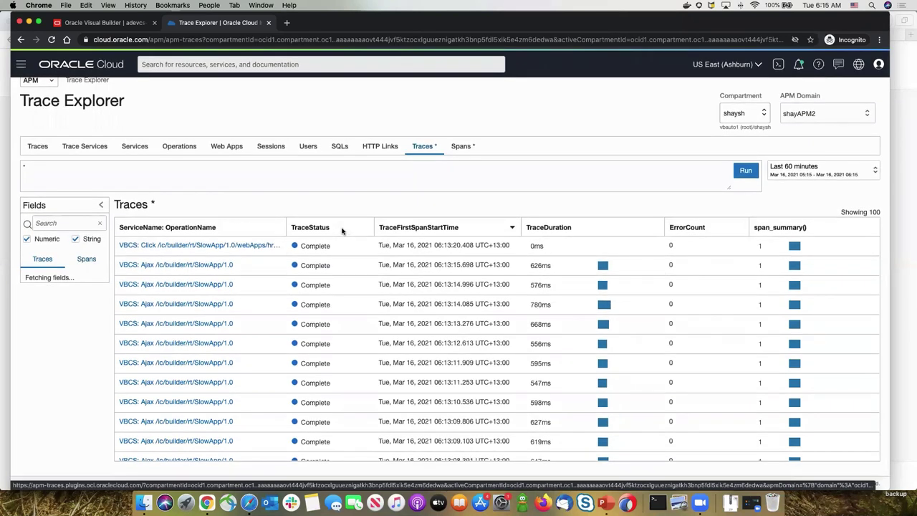
click(213, 365)
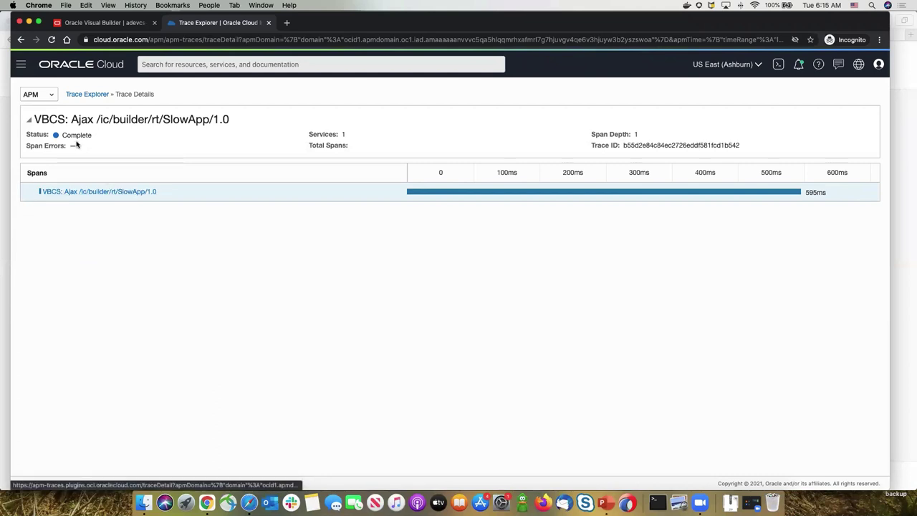
- Return to the Trace Explorer list and scroll down to traces from around 06:12
click(86, 96)
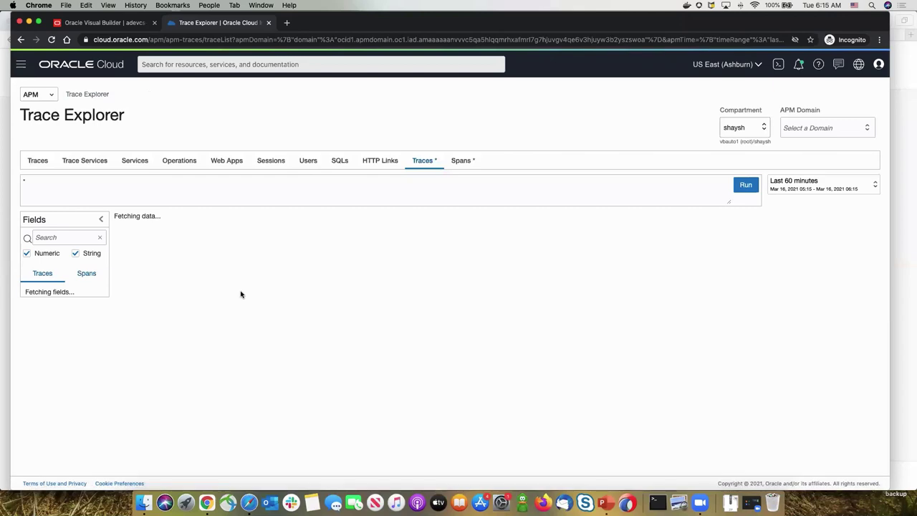
scroll(240, 295, down, 1)
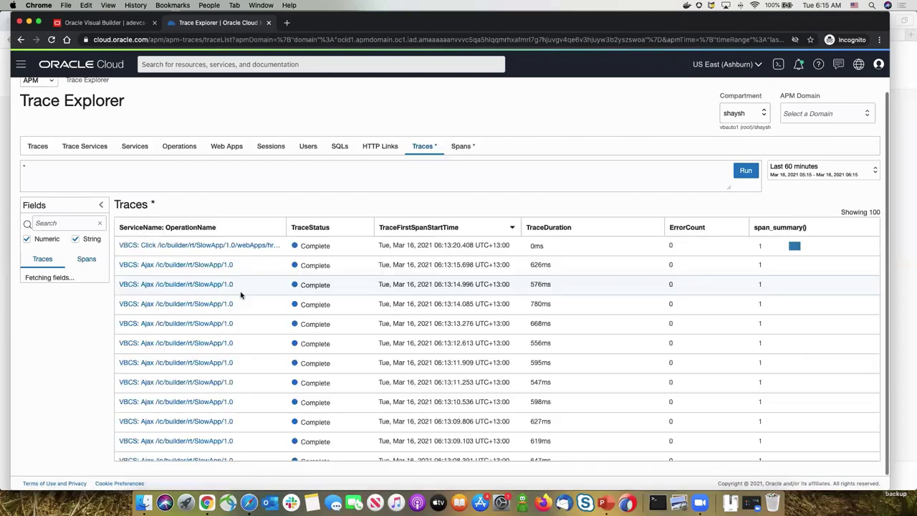
scroll(240, 295, down, 5)
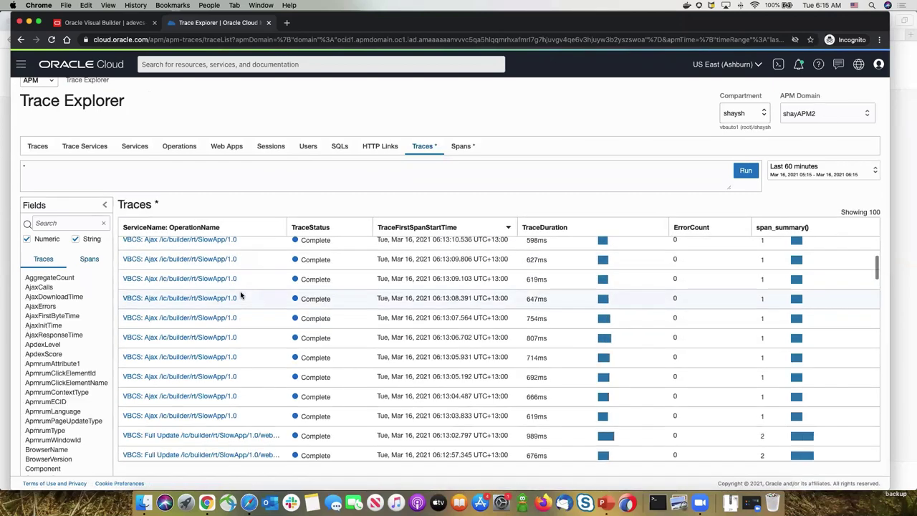
scroll(241, 295, down, 1)
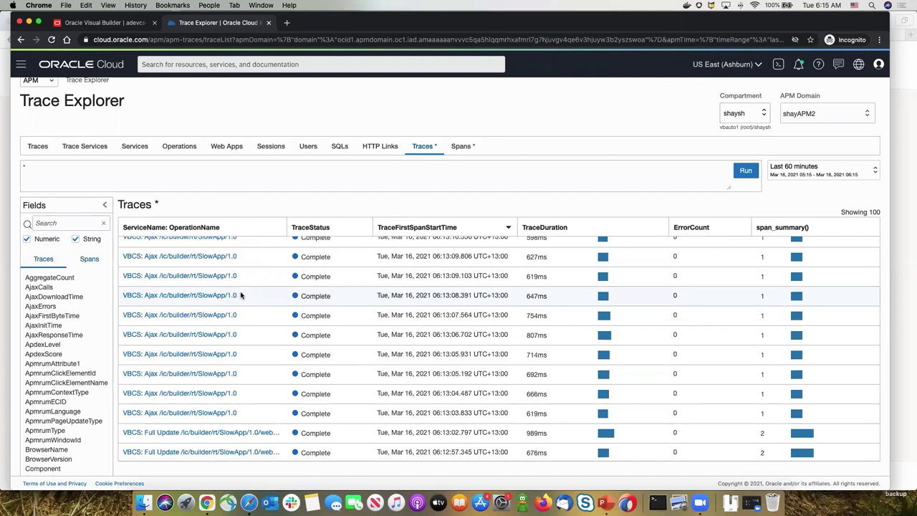
scroll(240, 295, down, 15)
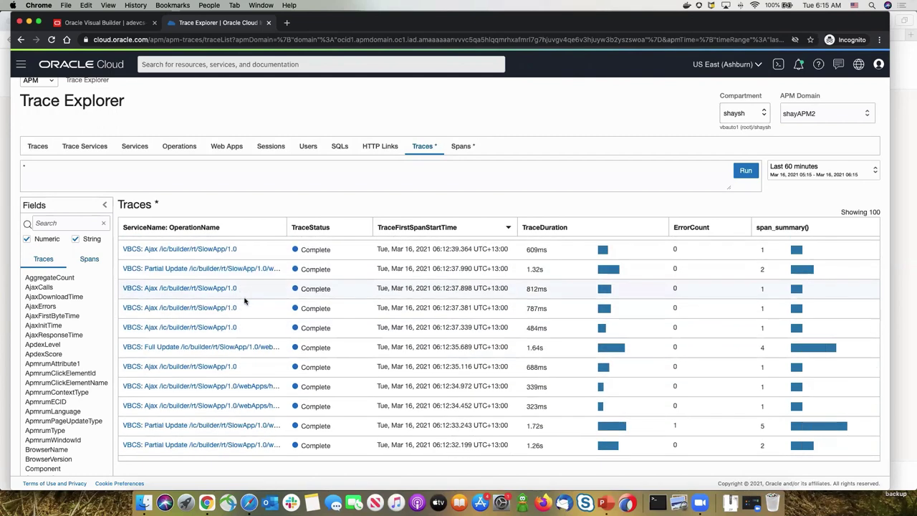
- Open the 1.64s Full Update trace, review the 739ms Ajax span's dimensions, then close them
click(231, 348)
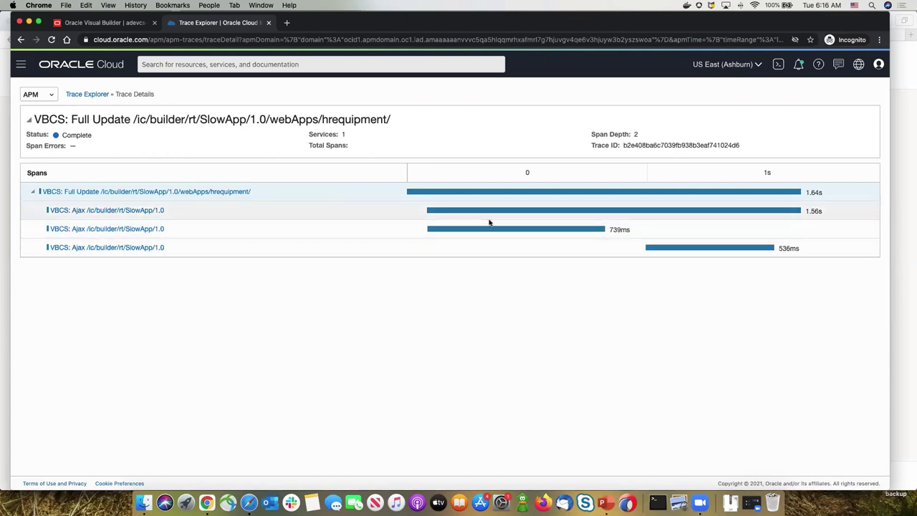
click(146, 230)
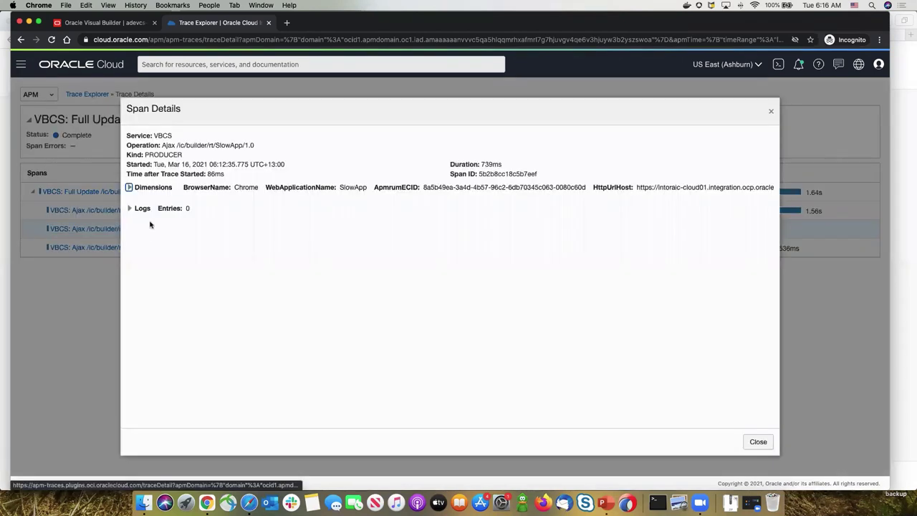
click(132, 187)
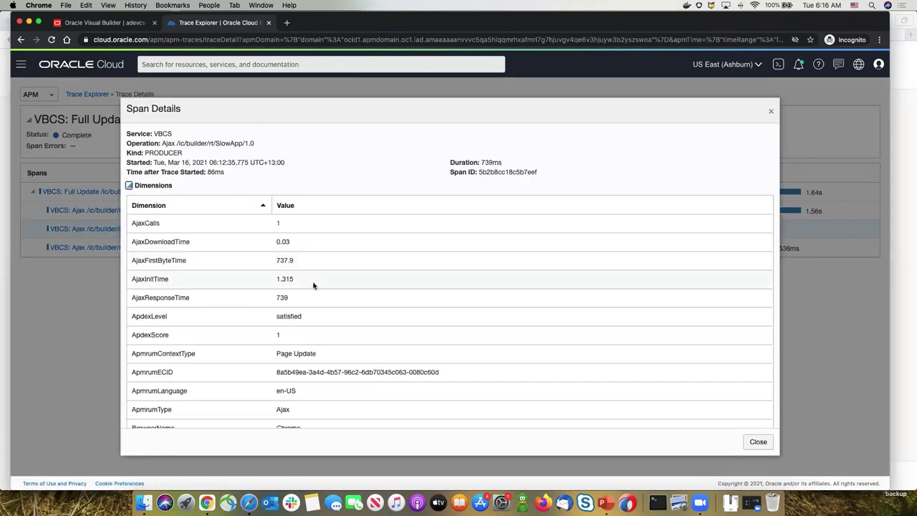
scroll(311, 284, down, 10)
scroll(311, 286, down, 5)
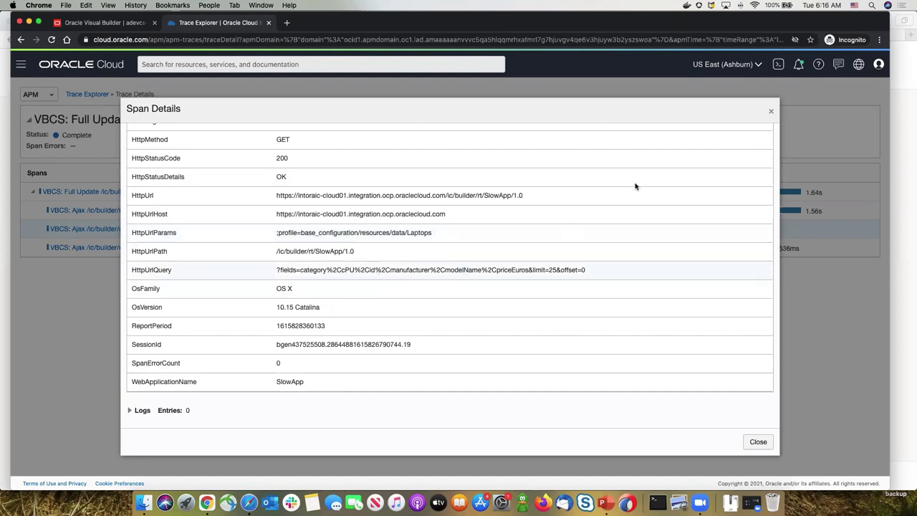
click(771, 111)
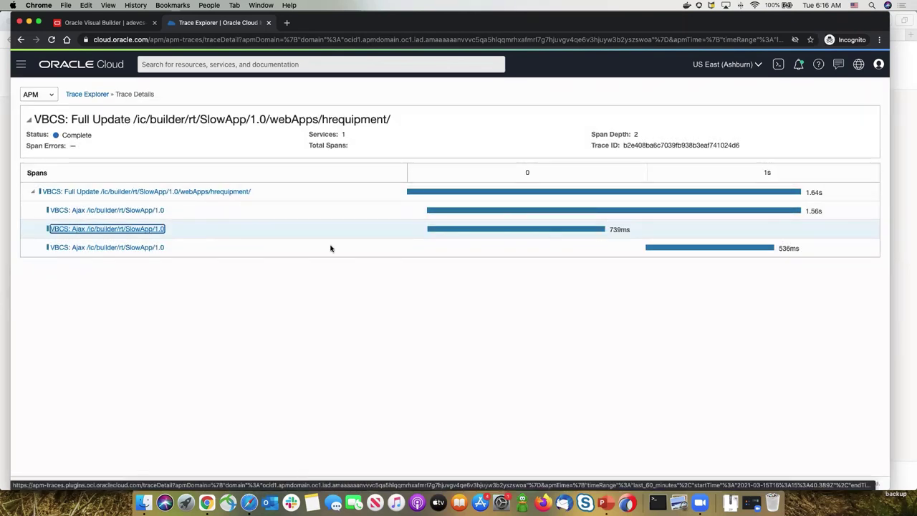
click(129, 248)
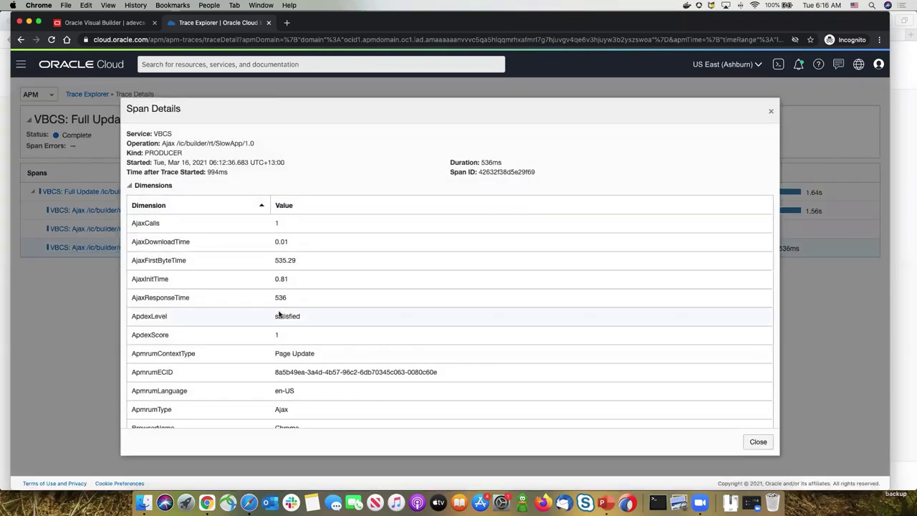
scroll(278, 314, down, 10)
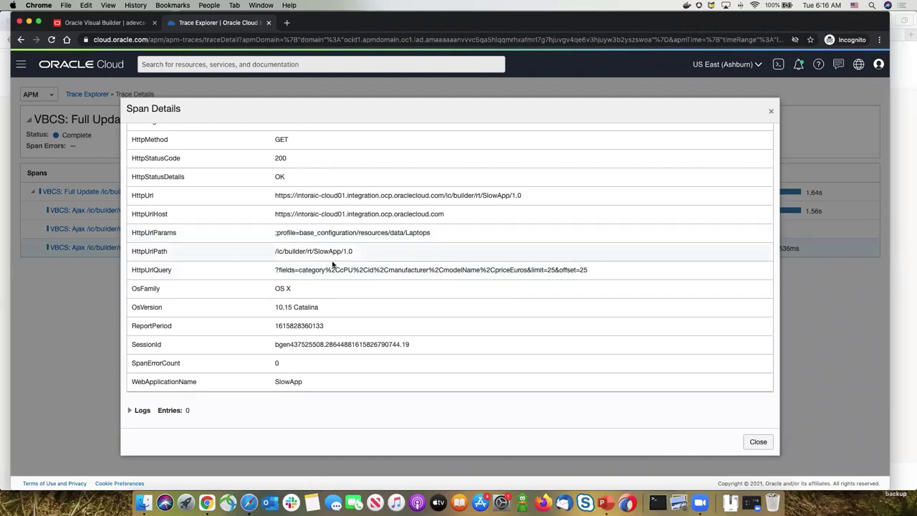
click(771, 111)
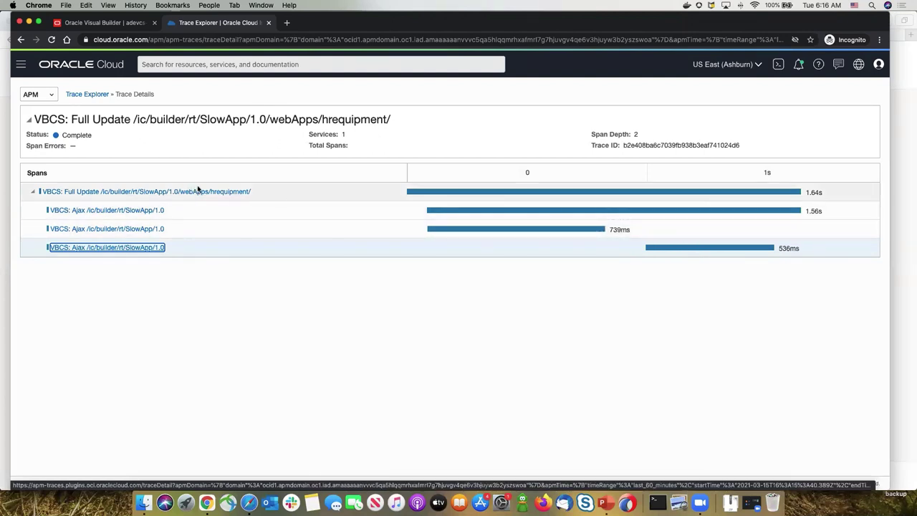
click(107, 210)
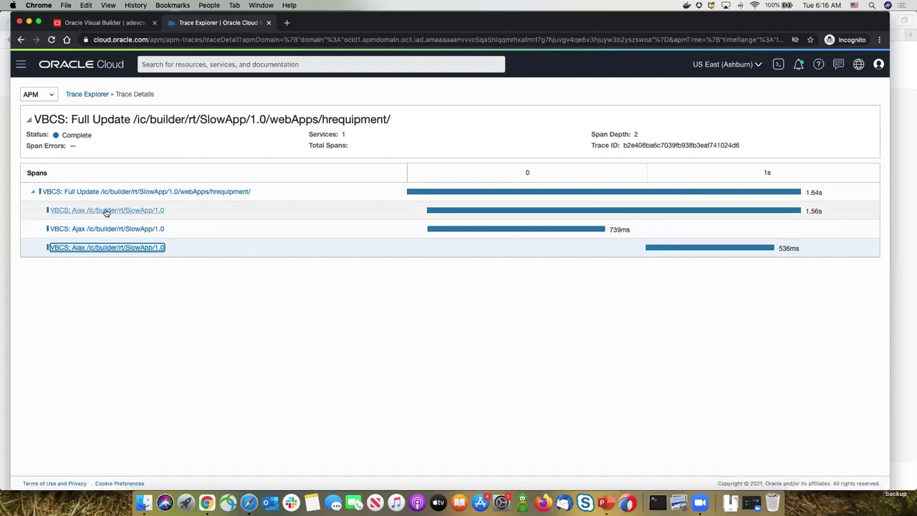
scroll(248, 277, down, 12)
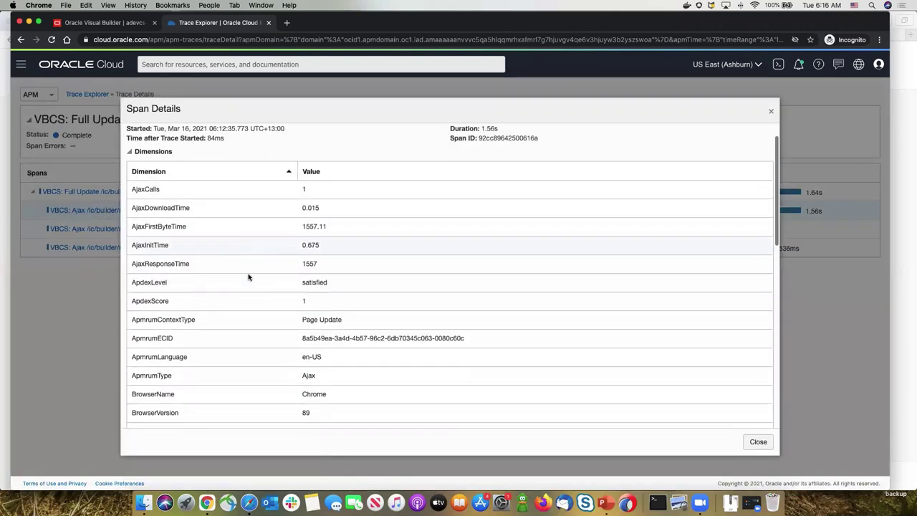
scroll(249, 277, down, 3)
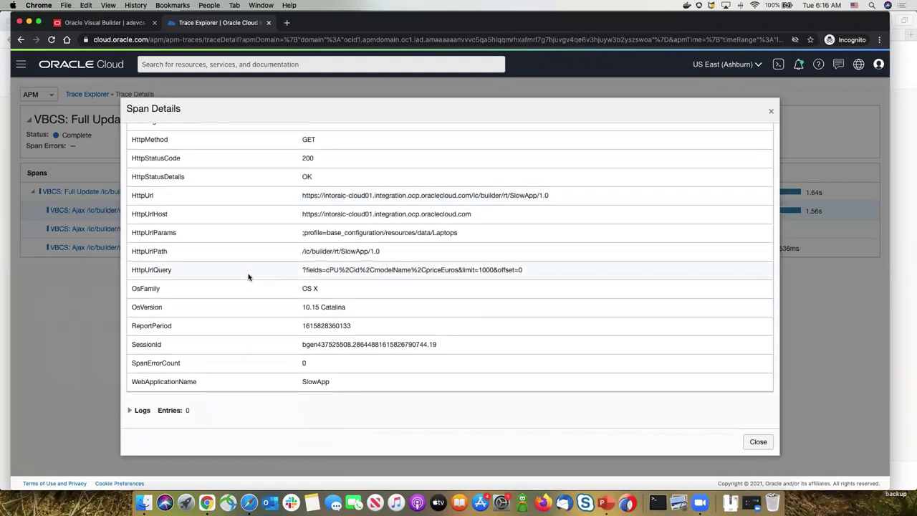
click(756, 442)
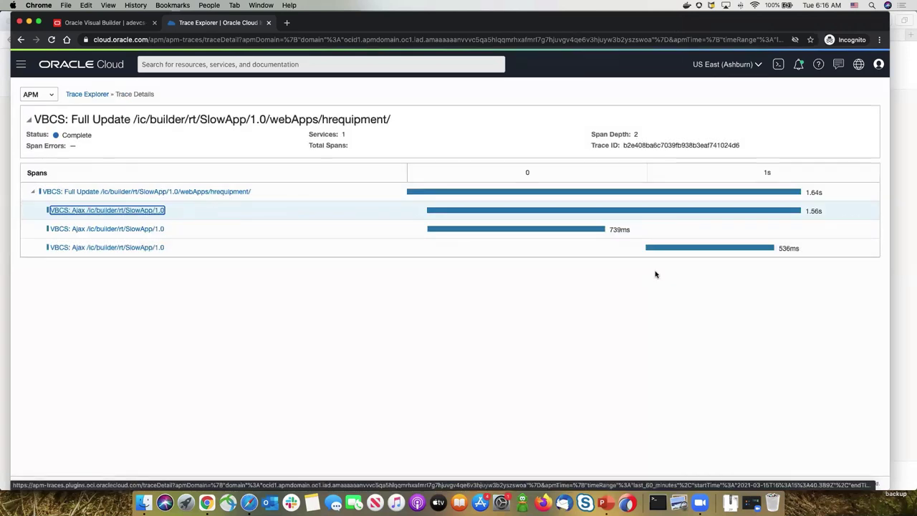
- Present the PowerPoint deck from the Oracle APM - Trace Explorer slide and advance to slide 7, 'Tuning Tips'
key(super+Tab)
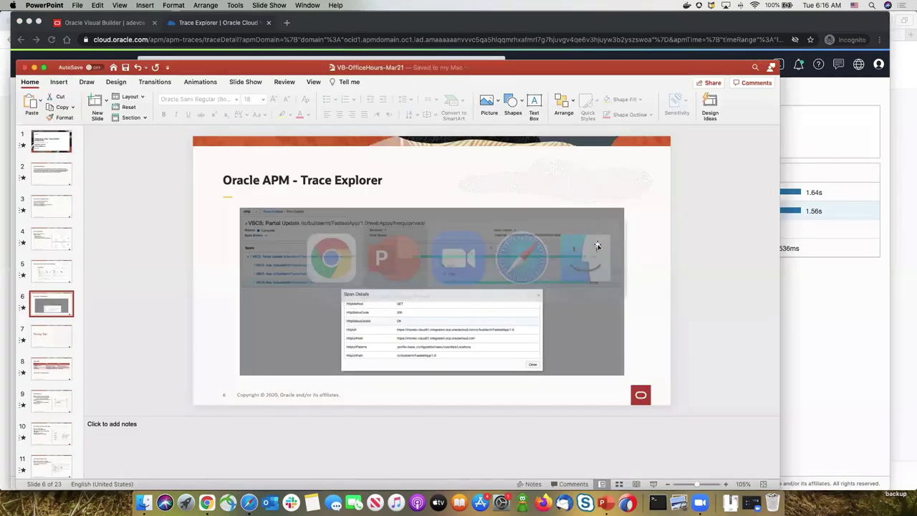
click(654, 484)
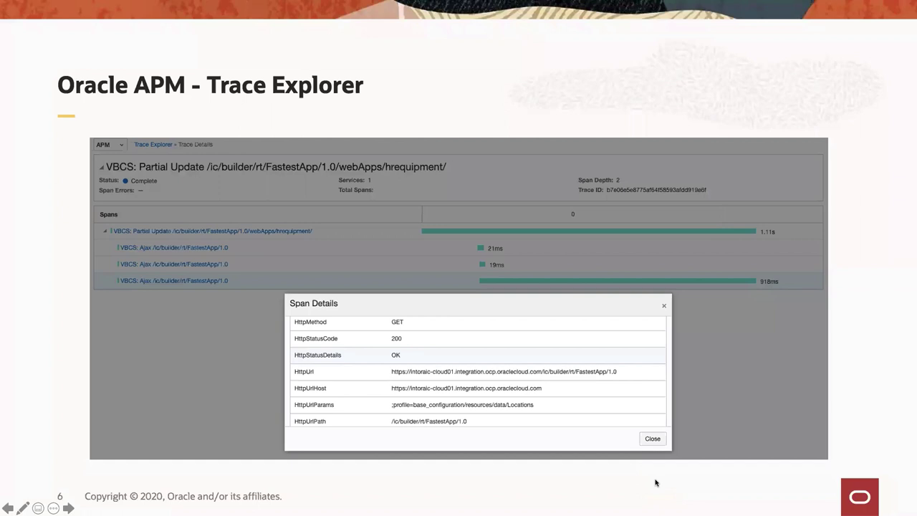
key(Right)
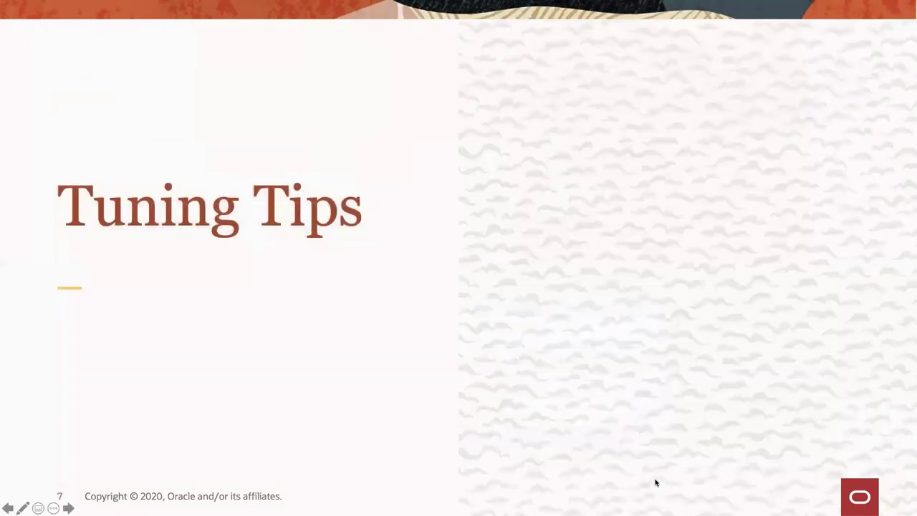
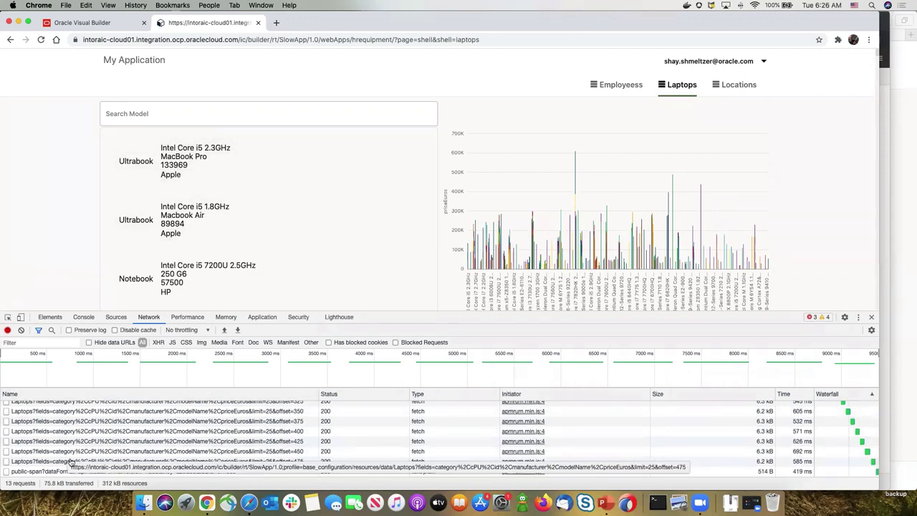
- On the Employees page, show the Query String Parameters of the offset 175, limit 25 Employees fetch
click(628, 91)
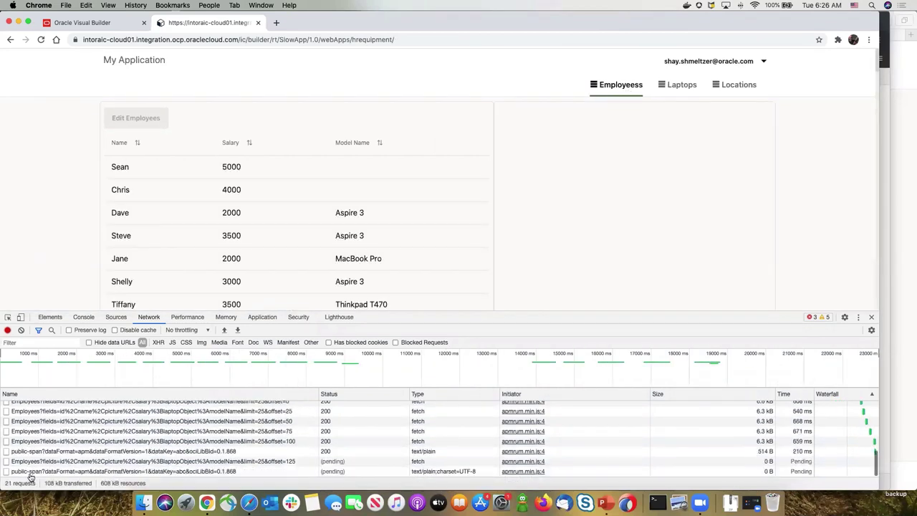
click(94, 441)
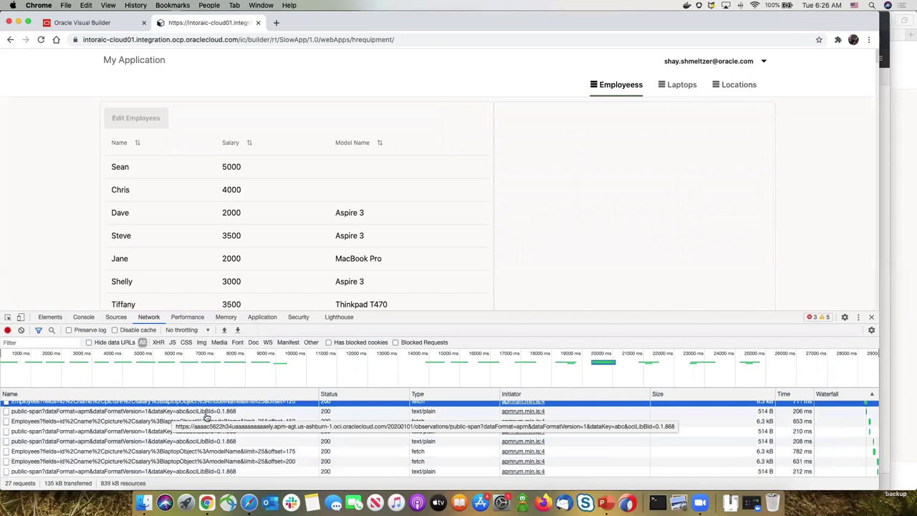
click(208, 433)
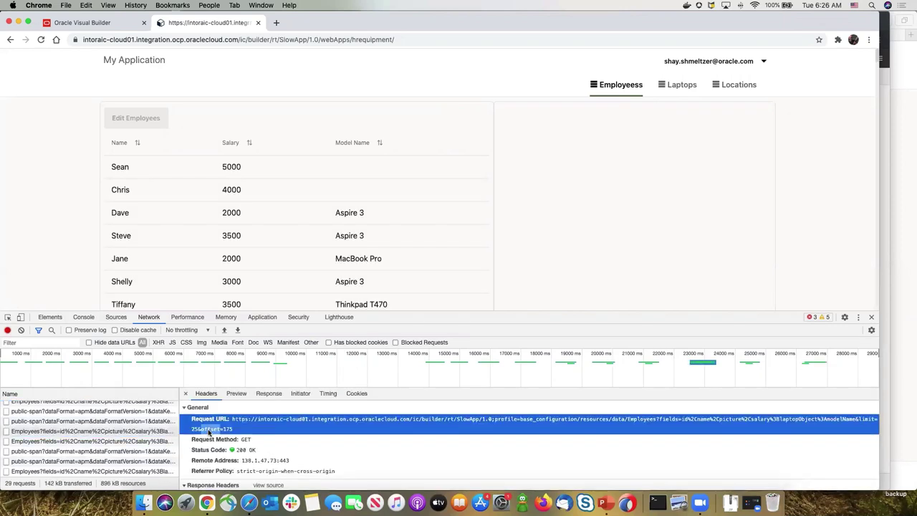
scroll(329, 442, down, 8)
scroll(329, 443, down, 5)
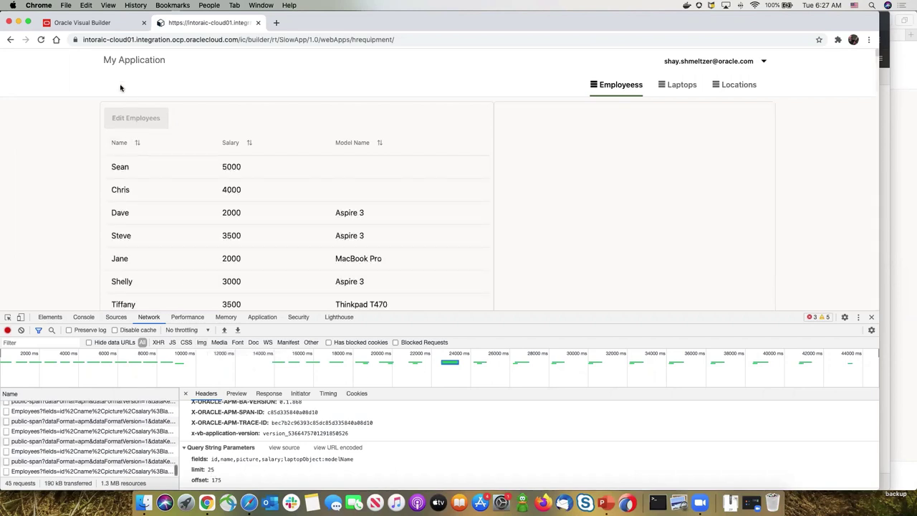
- Open the employeess-start page of SlowAppDev's employeess flow in the designer
click(90, 26)
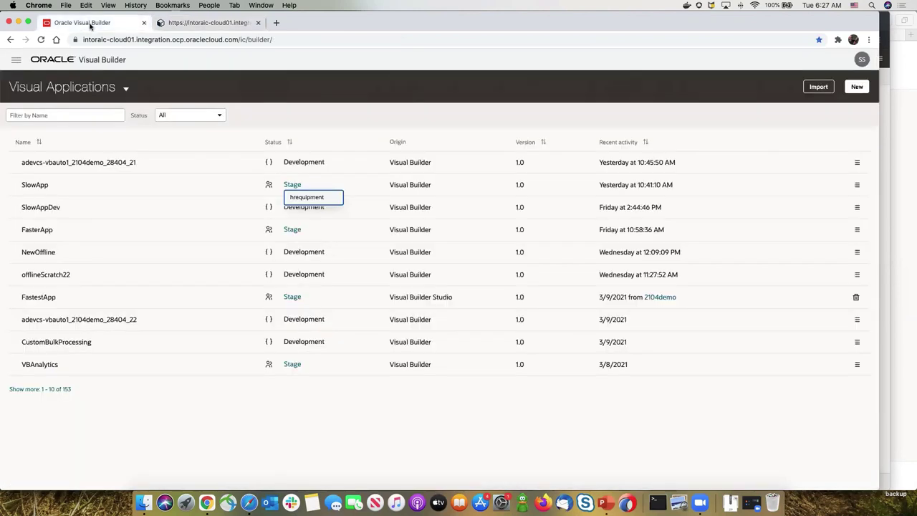
click(51, 207)
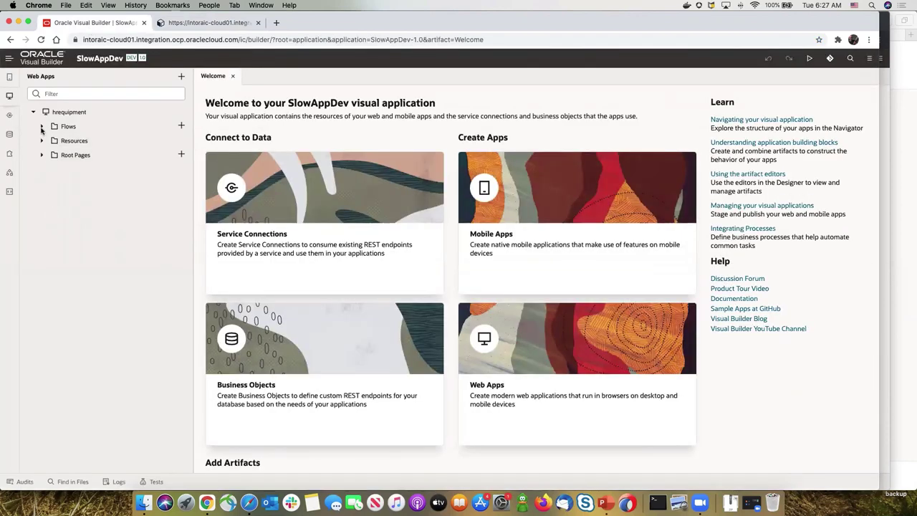
click(42, 127)
click(50, 140)
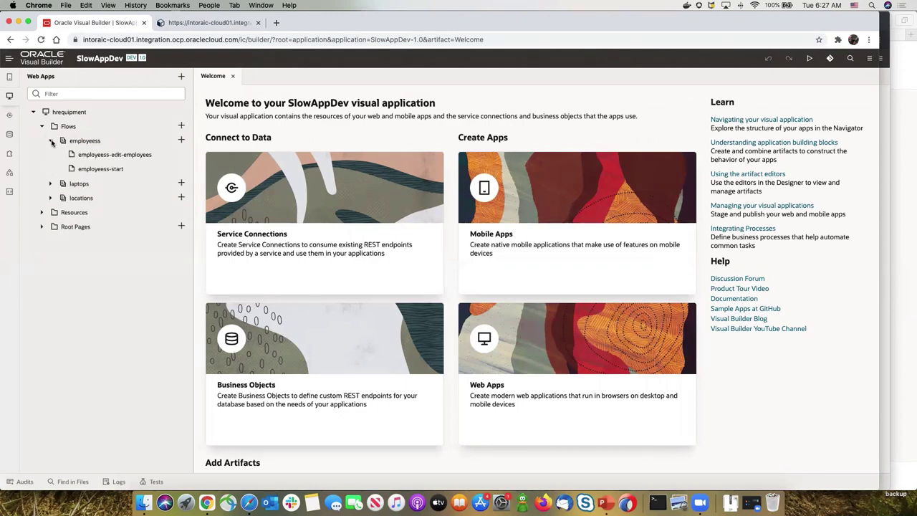
click(111, 170)
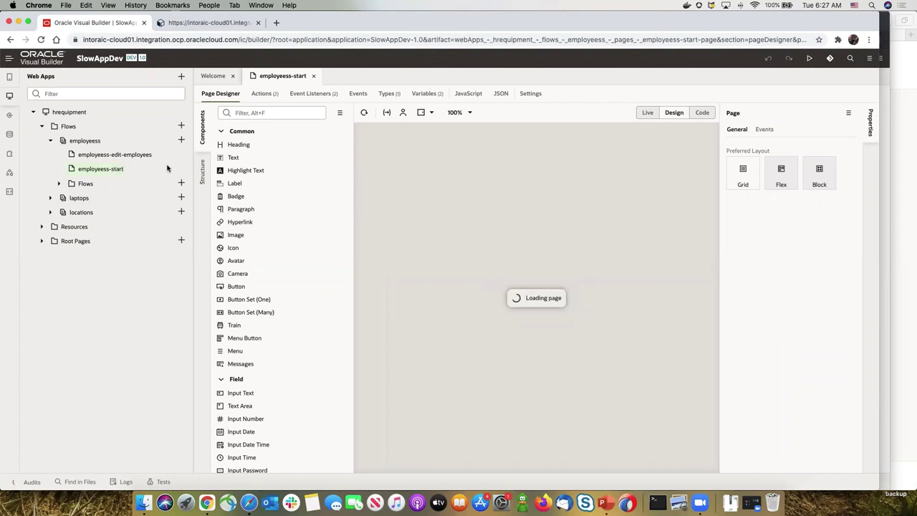
- Drop a Table onto the employeess-start page and start its Quick Start Add Data wizard
drag(194, 168, 138, 164)
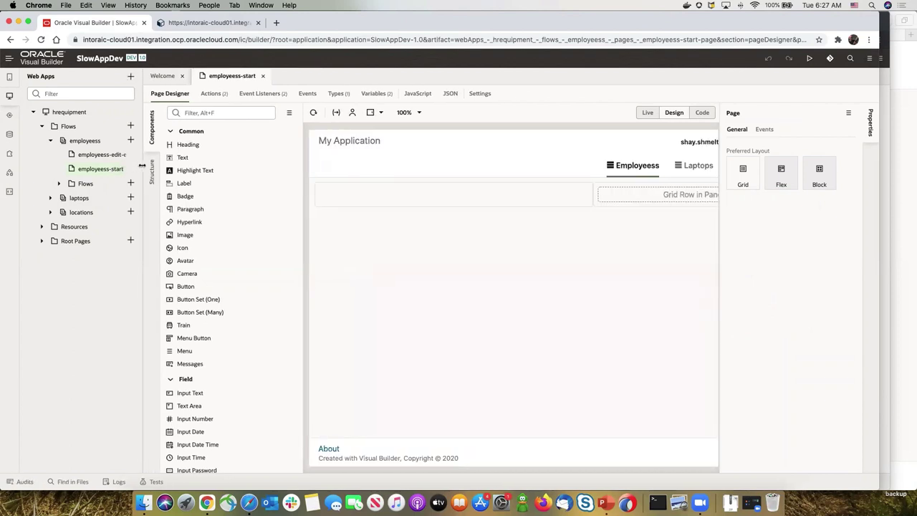
click(207, 112)
text(tab)
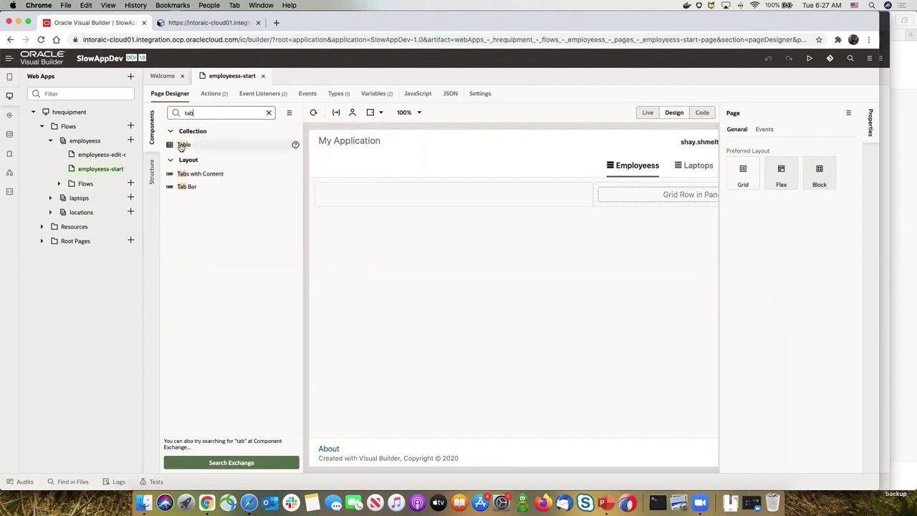
drag(184, 144, 342, 198)
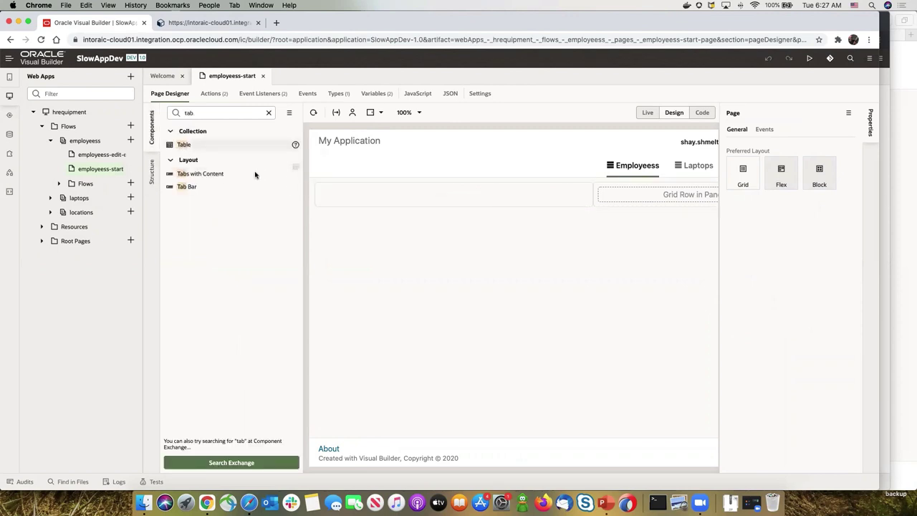
drag(256, 174, 362, 218)
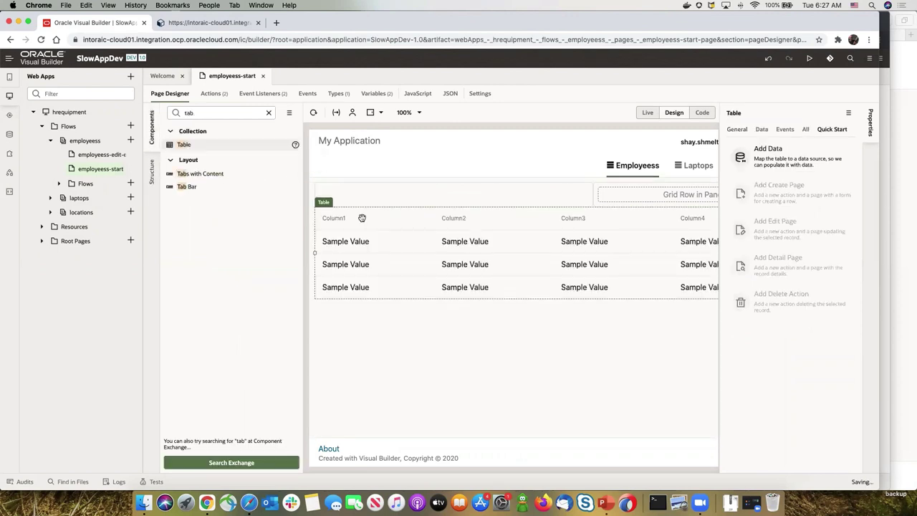
click(767, 154)
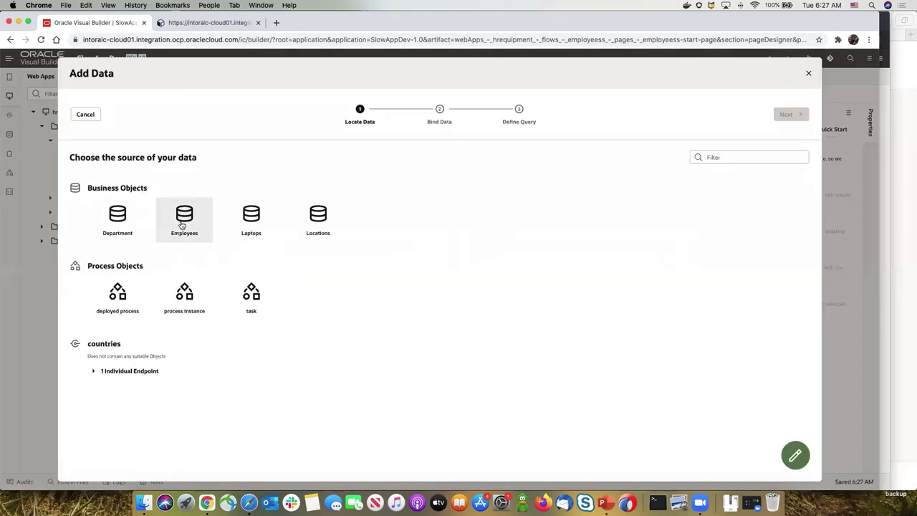
- Bind the table to Employees with name, salary, department and country columns
click(183, 222)
click(791, 114)
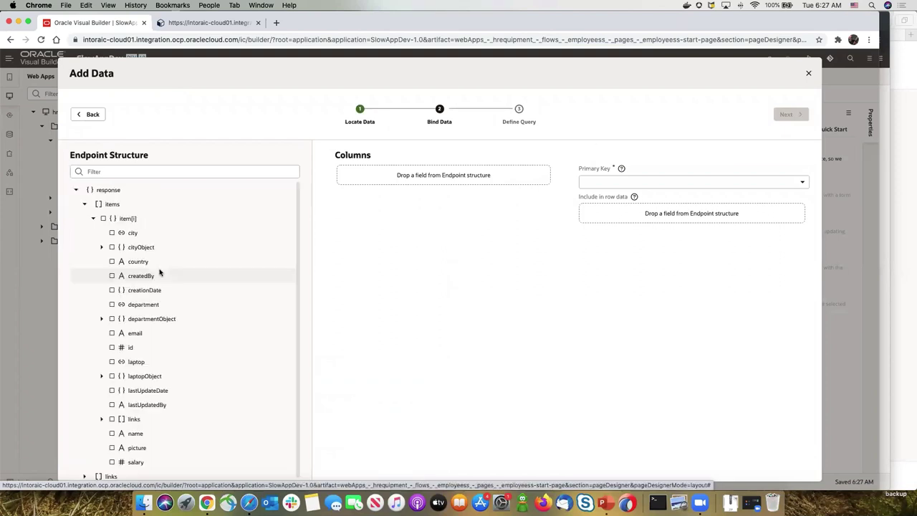
click(112, 433)
click(112, 463)
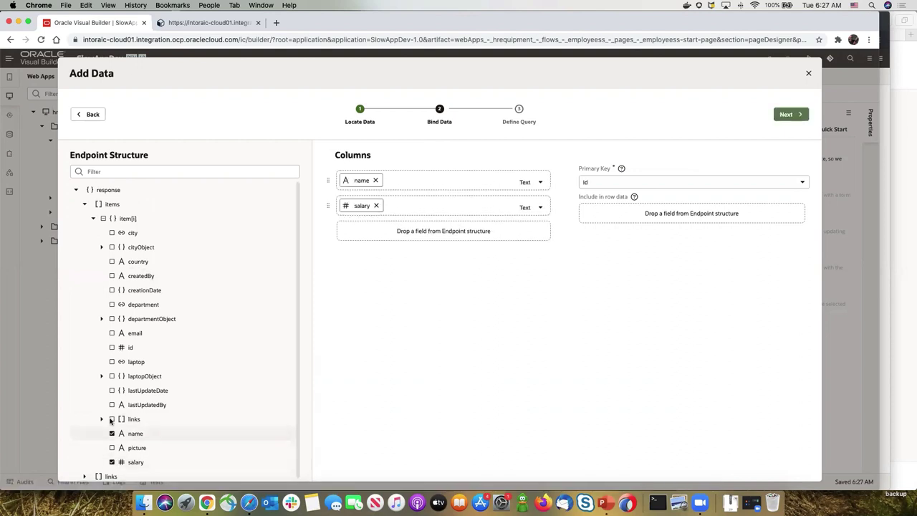
click(112, 305)
click(112, 262)
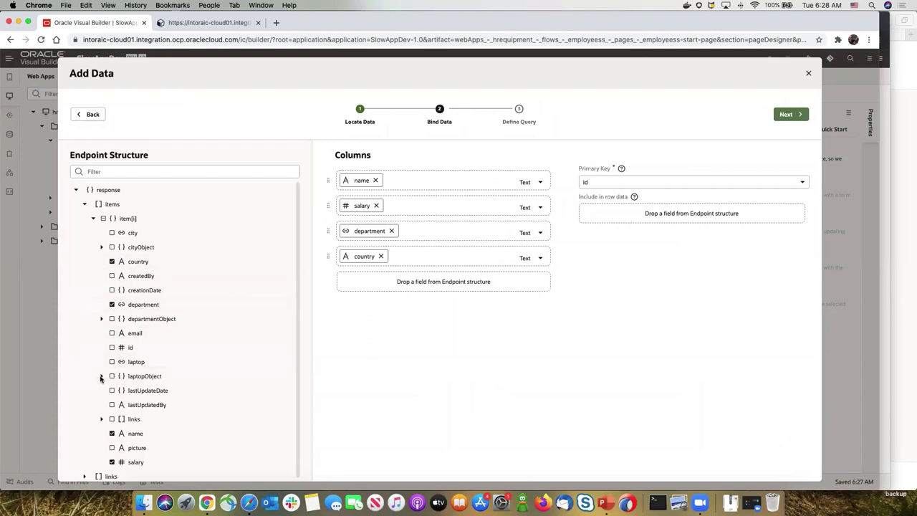
click(788, 115)
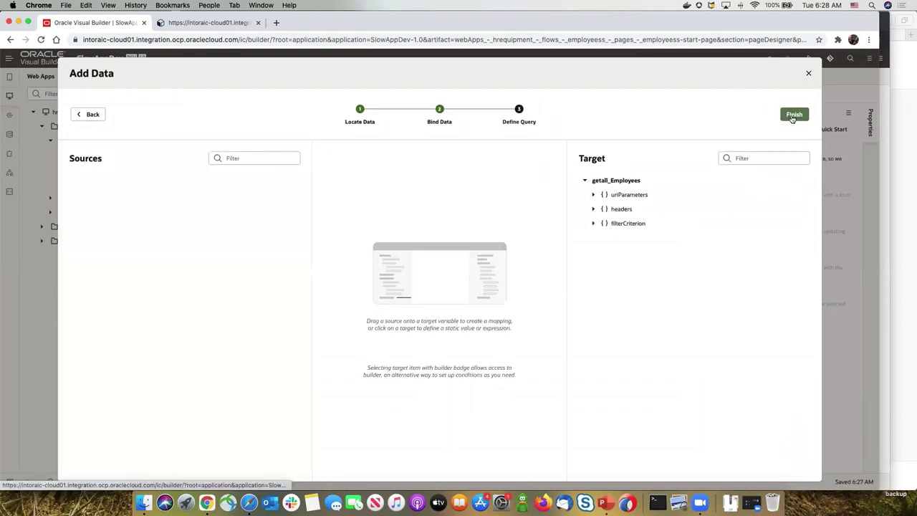
click(793, 116)
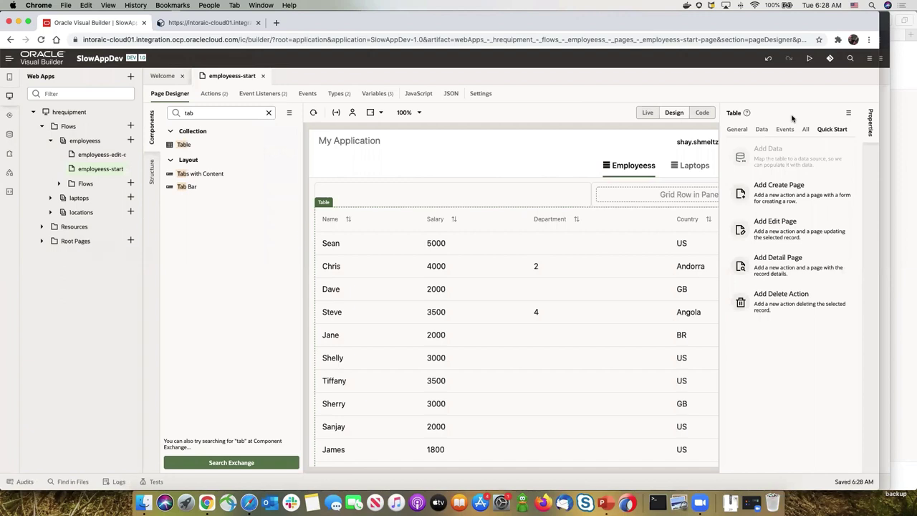
- Run the app in a preview tab
scroll(539, 257, down, 10)
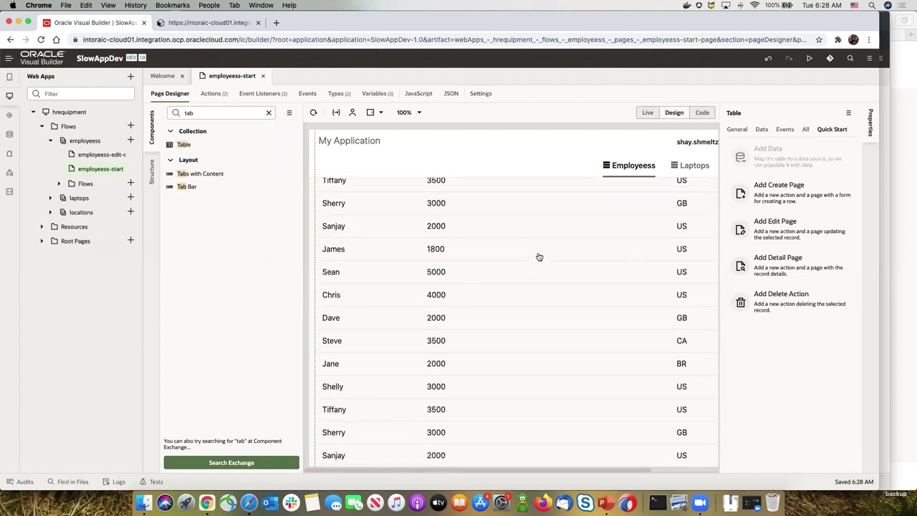
scroll(539, 256, down, 3)
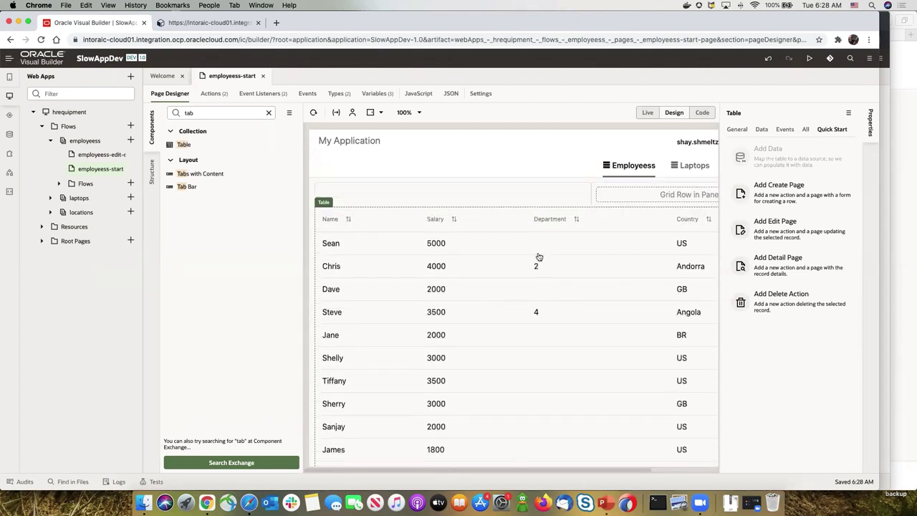
click(810, 59)
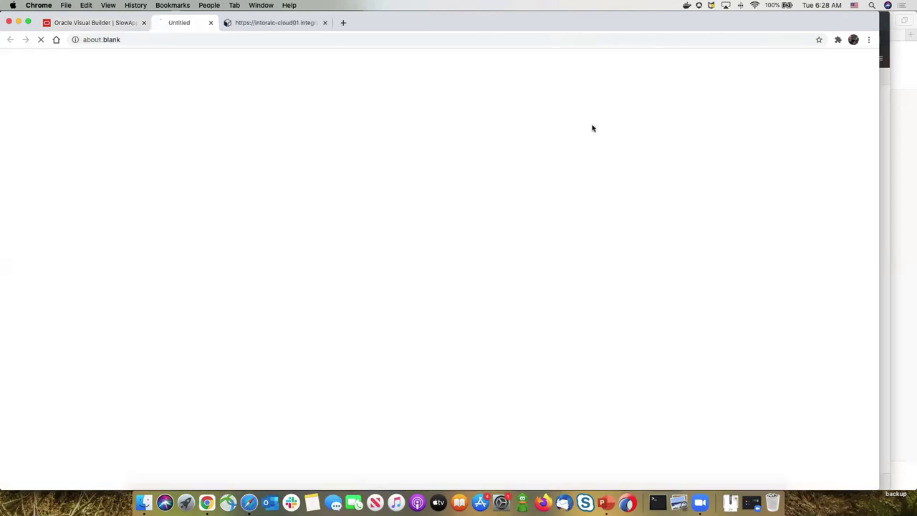
- Confirm in DevTools Network that Employees requests fetch only country, department, id, name, salary
right_click(289, 277)
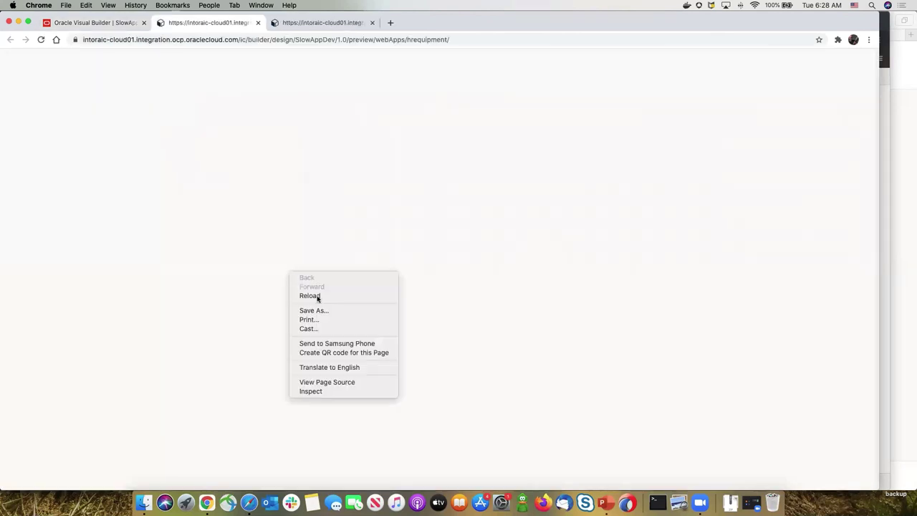
click(349, 391)
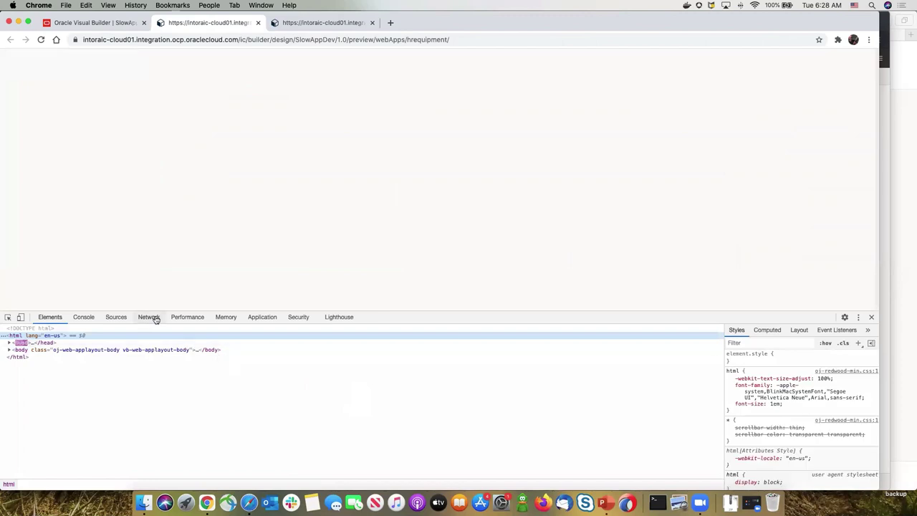
click(150, 318)
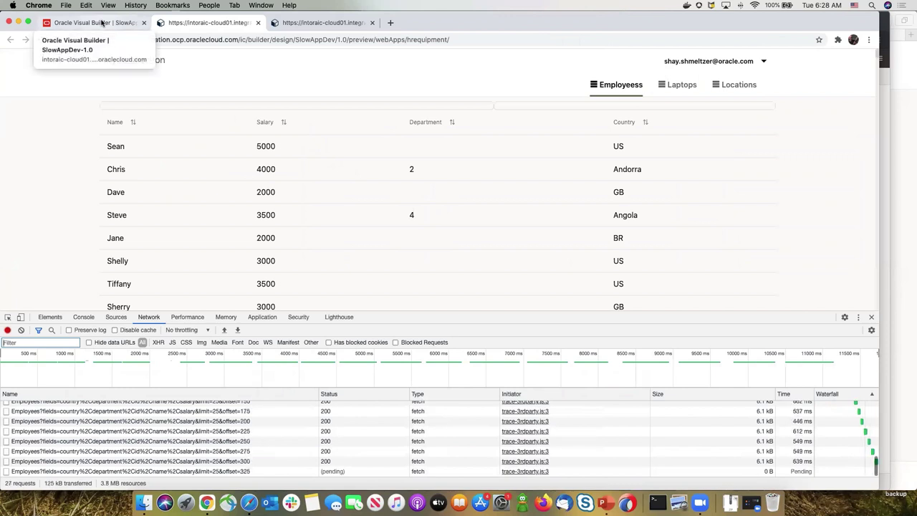
click(102, 24)
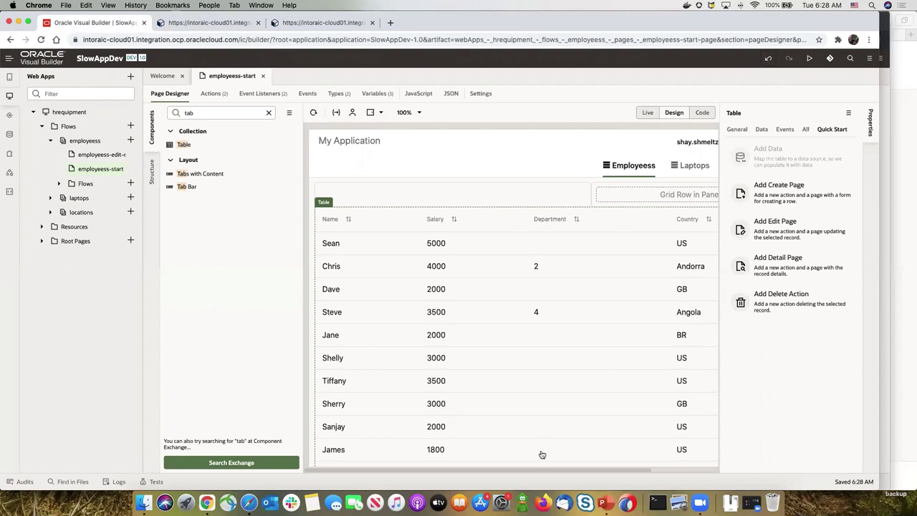
- Check the table's Data binding and its height:500px style, then run the app preview
click(760, 132)
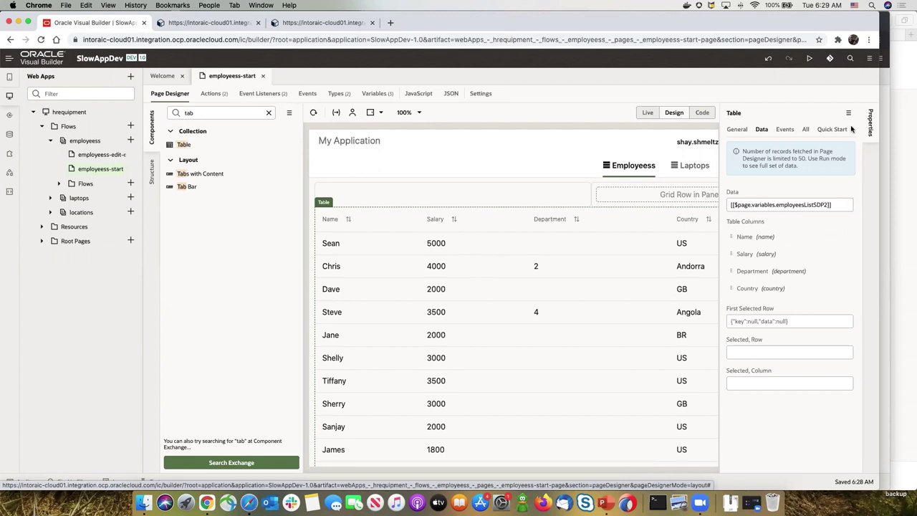
click(806, 130)
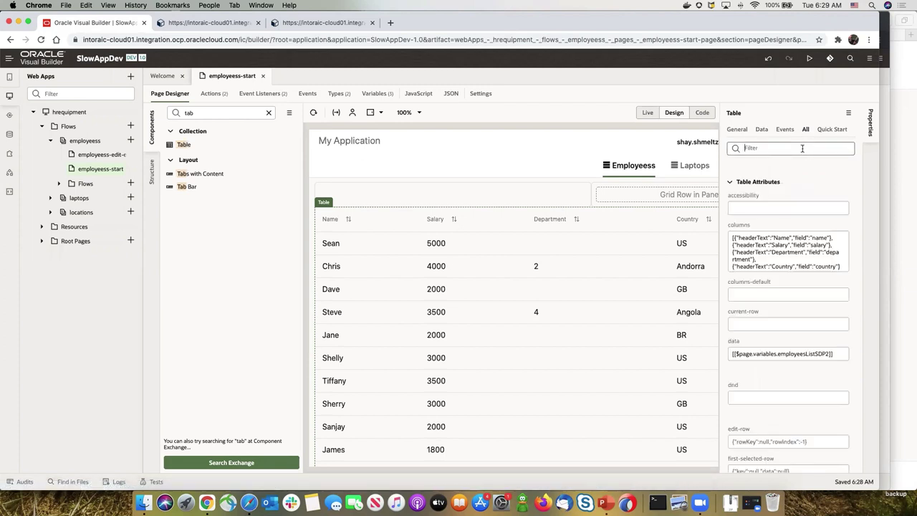
text(sty)
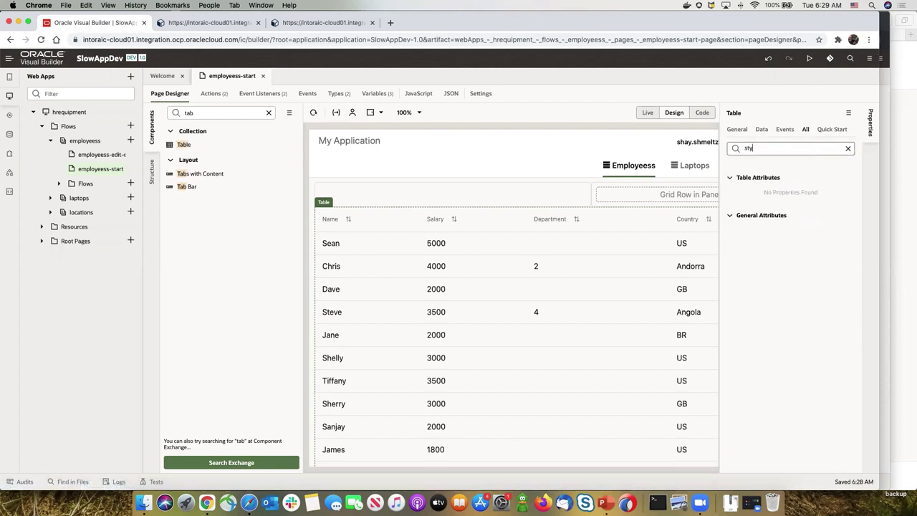
text(le)
click(773, 241)
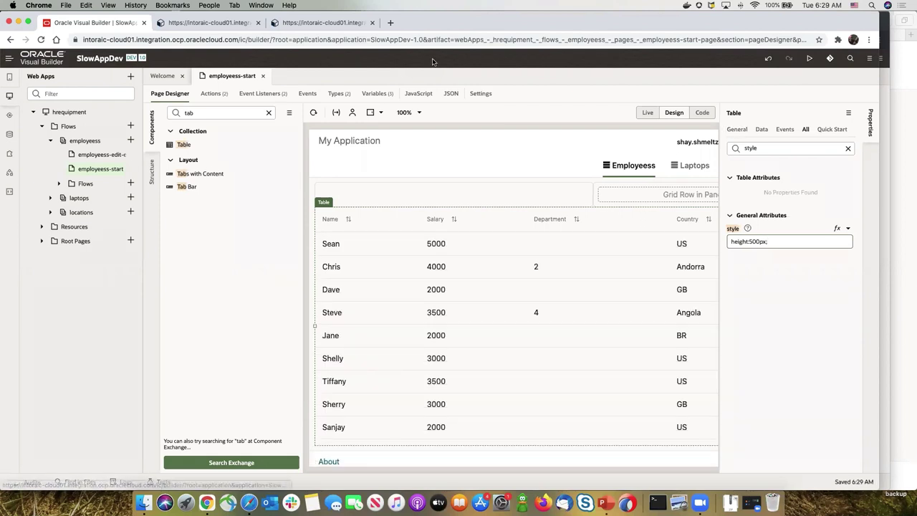
click(807, 59)
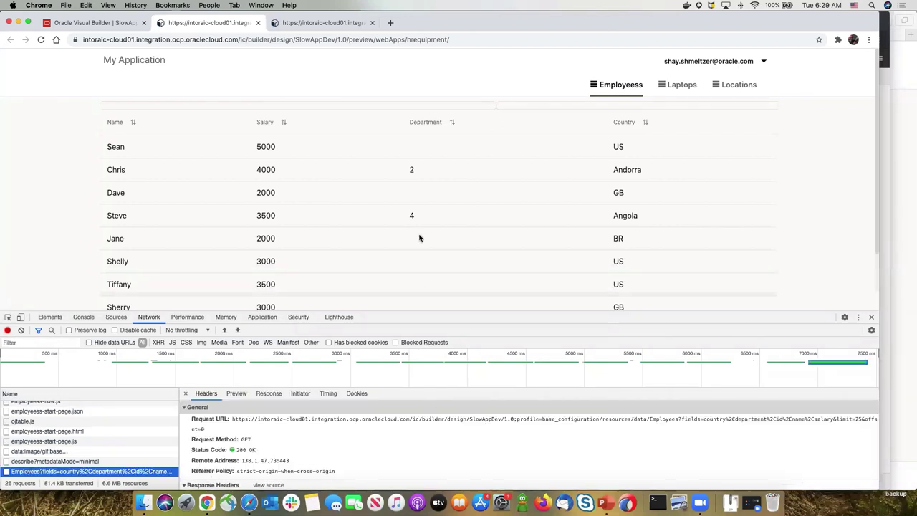
- Scroll the preview table and read the new Employees request's parameters: offset 25, limit 25
scroll(420, 164, down, 5)
scroll(418, 164, down, 1)
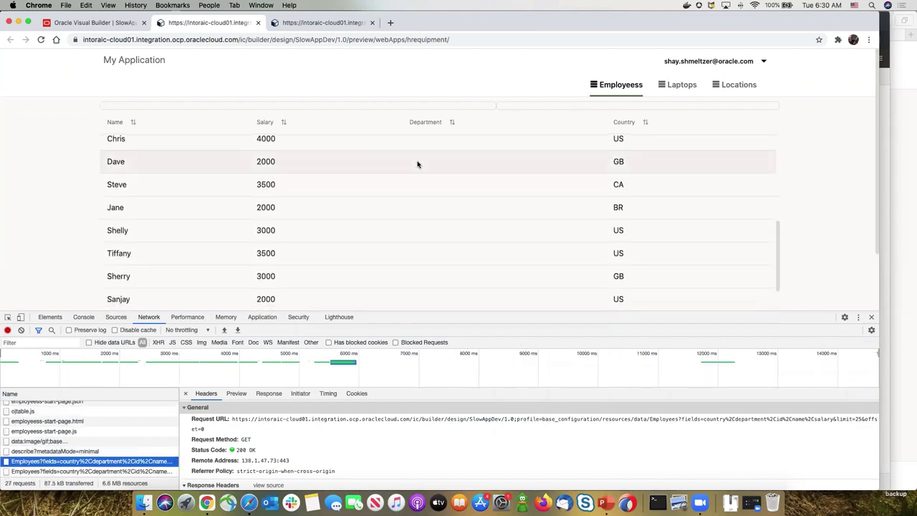
click(149, 470)
scroll(262, 453, down, 5)
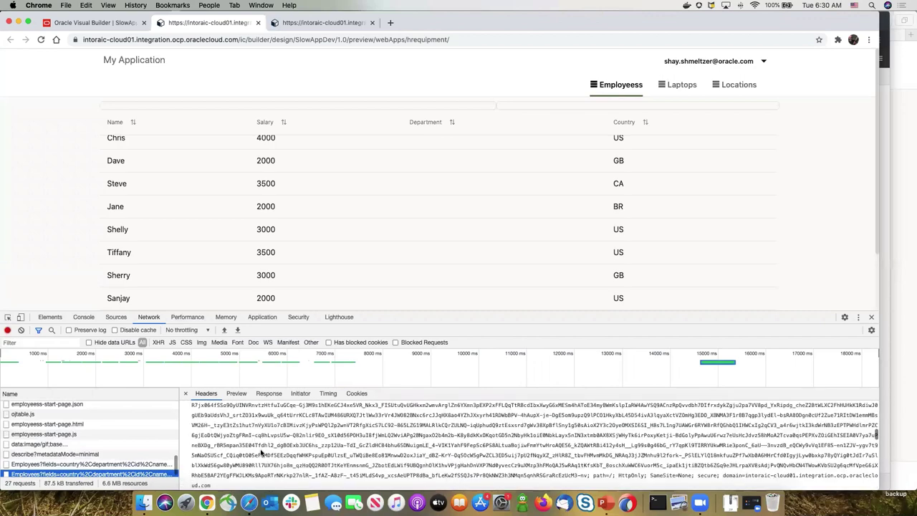
scroll(261, 452, down, 5)
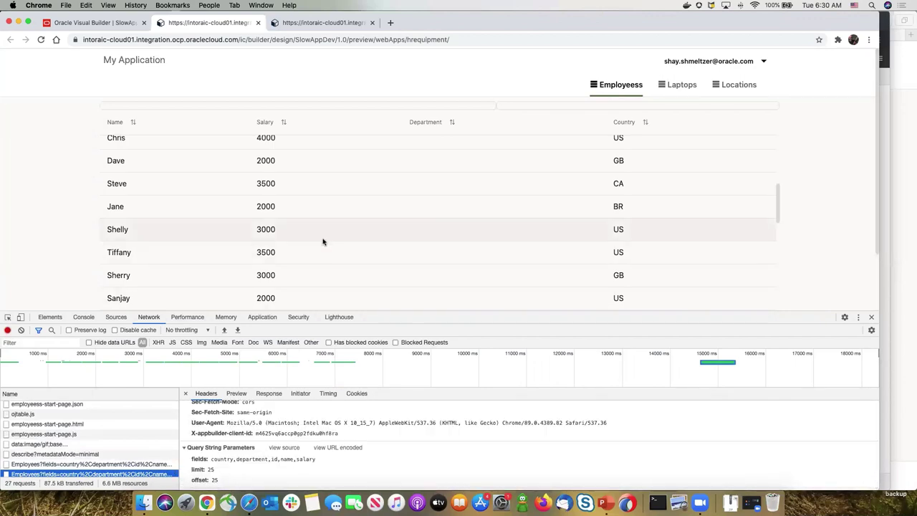
scroll(322, 241, down, 15)
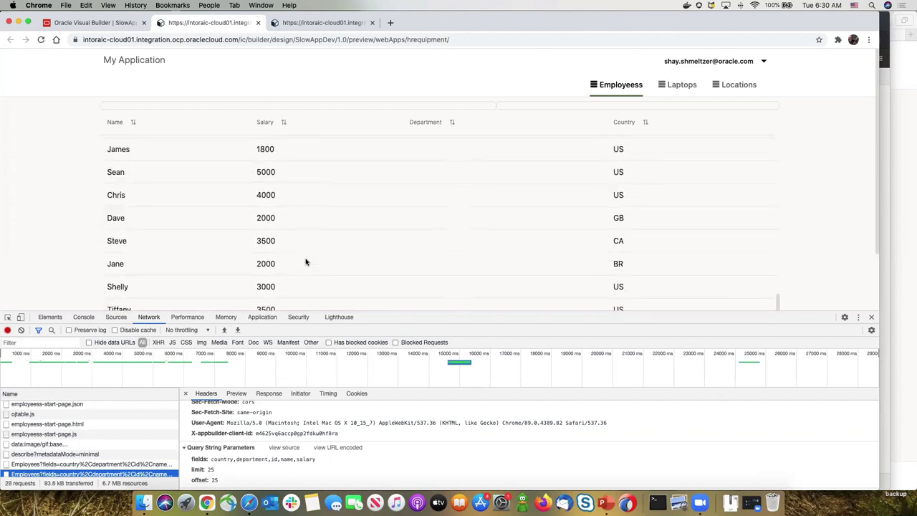
scroll(102, 438, down, 2)
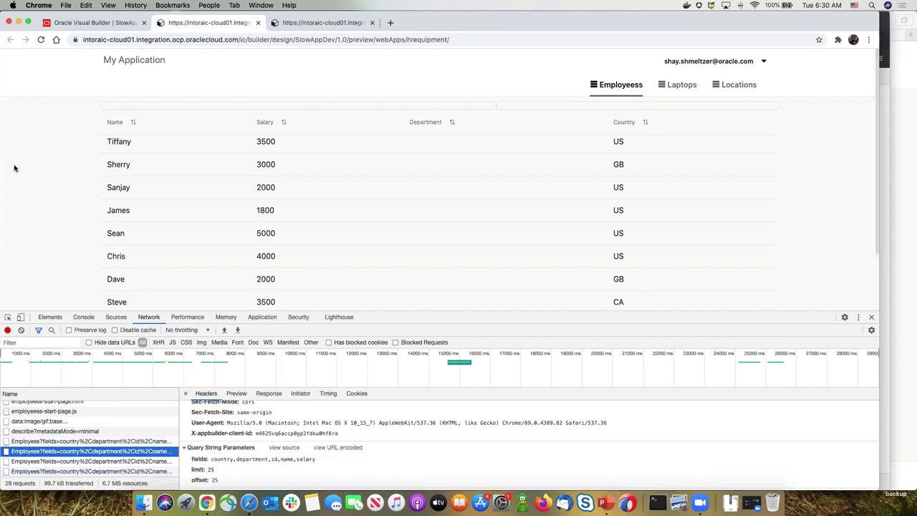
click(74, 24)
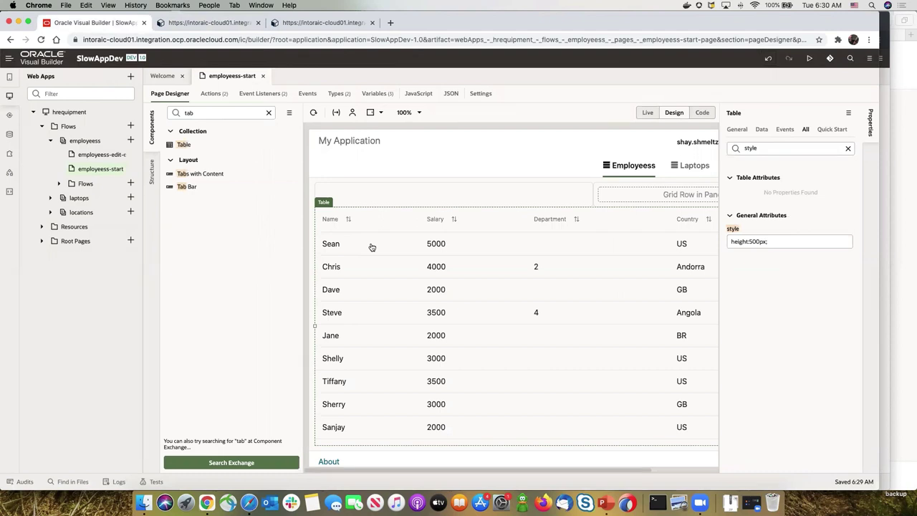
- Keep the loadMoreOnScroll scroll policy and set the table's fetch-size to 50
double_click(780, 148)
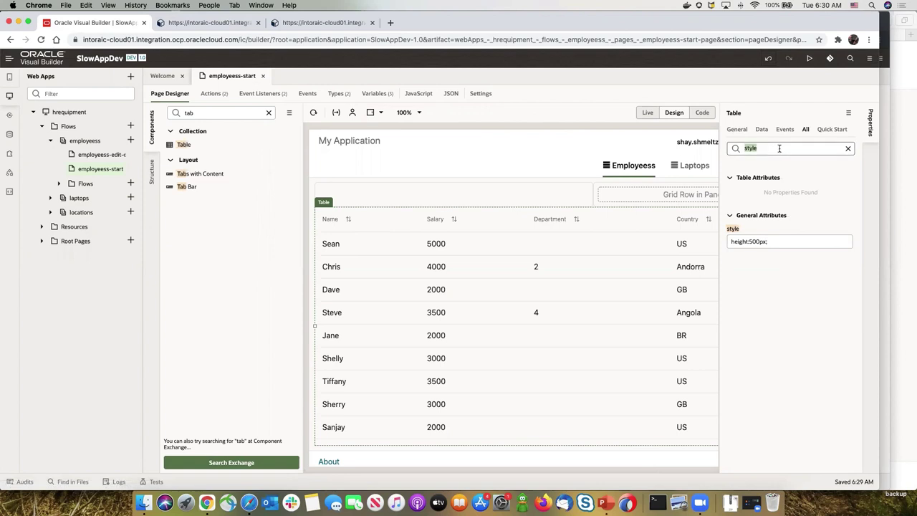
text(scroll)
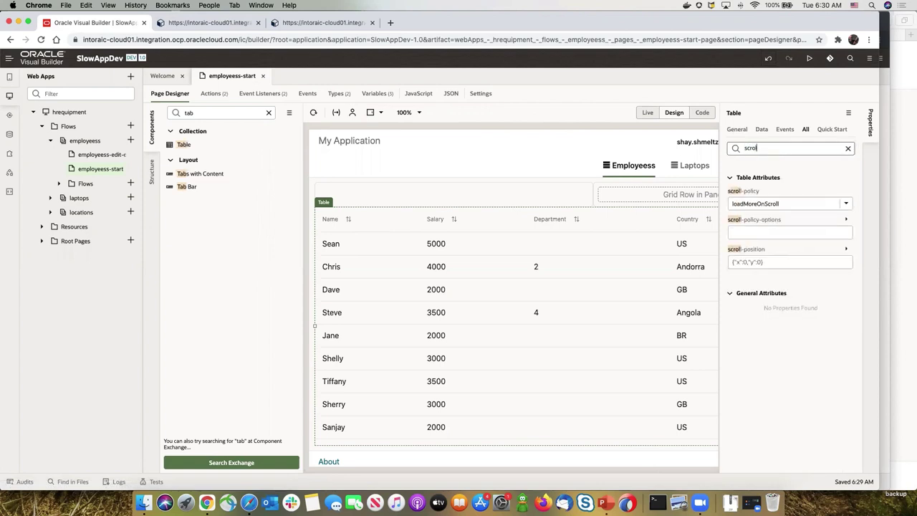
click(764, 203)
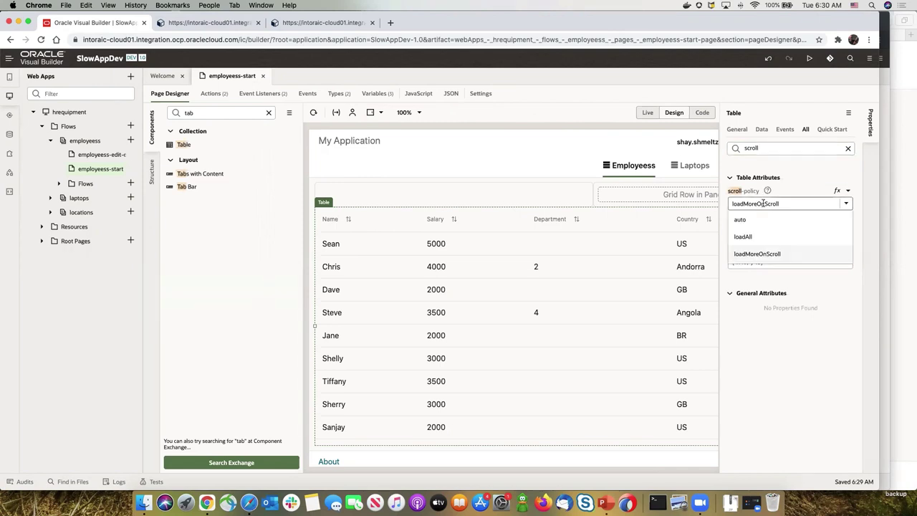
click(764, 204)
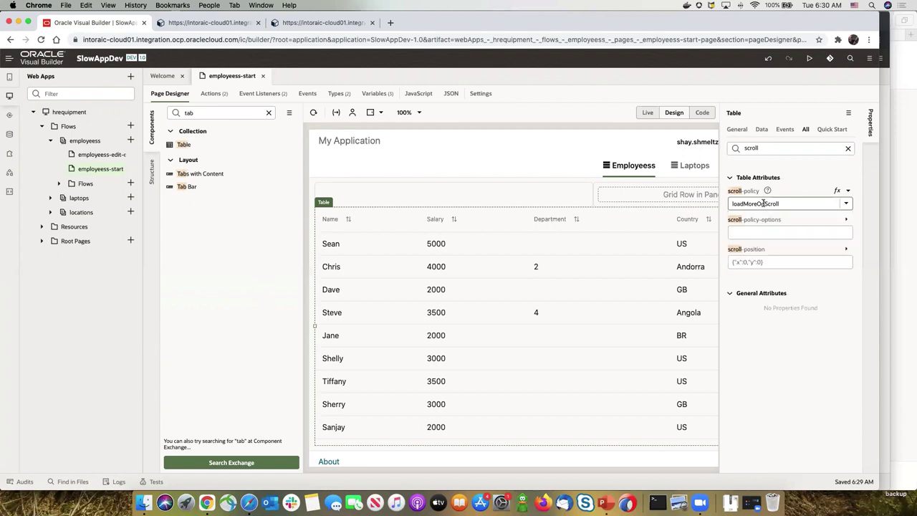
click(847, 221)
click(746, 172)
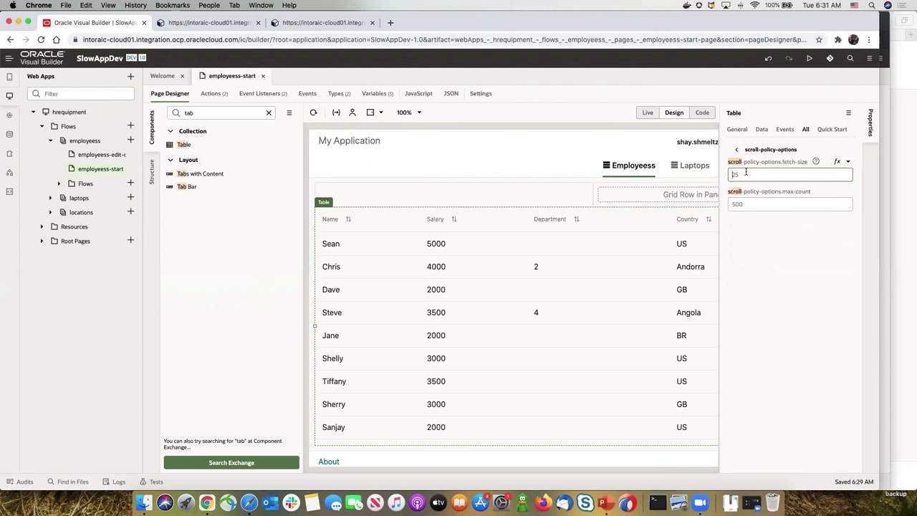
text(50)
key(super+Tab)
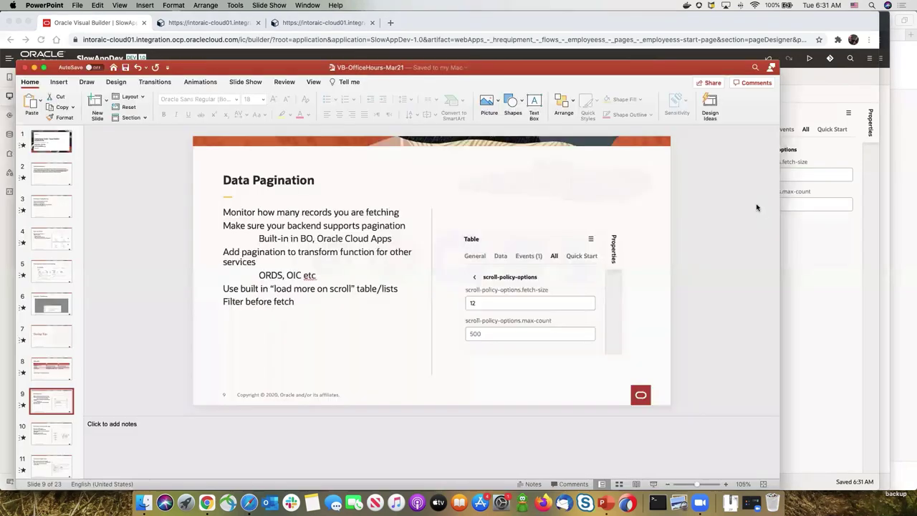
- Present the Data Pagination slide full screen, advance to Check Duplicate Data on the Page, return to Chrome
click(636, 485)
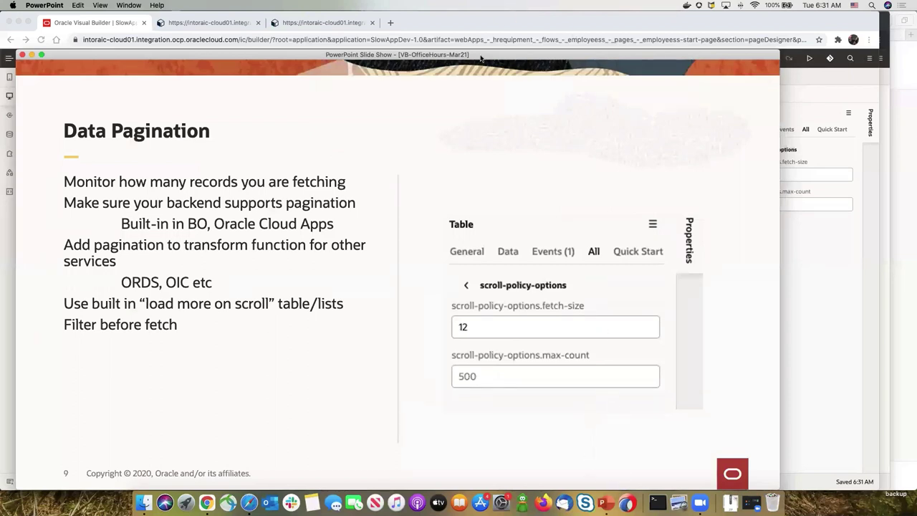
drag(266, 57, 291, 50)
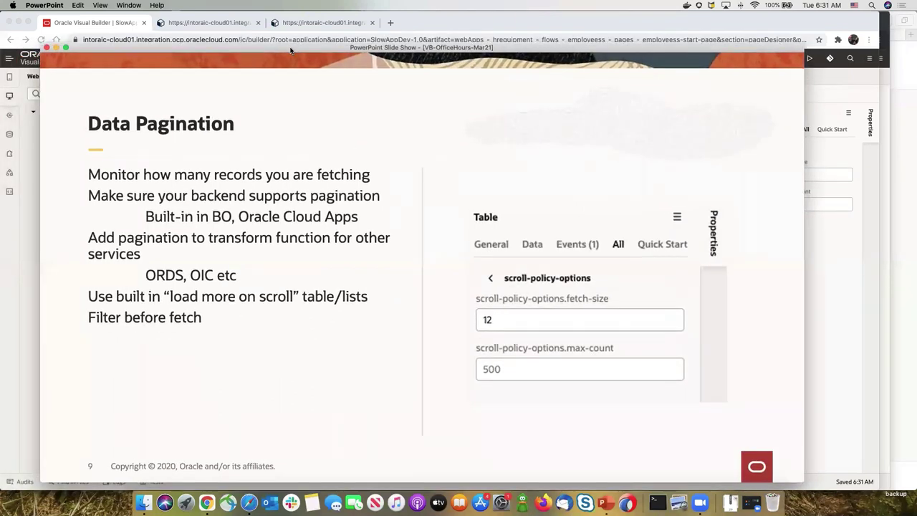
click(66, 48)
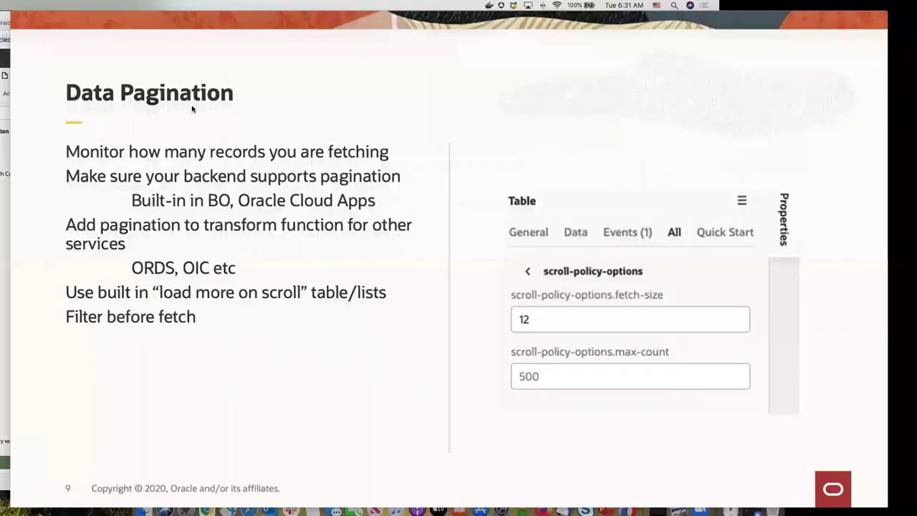
key(Right)
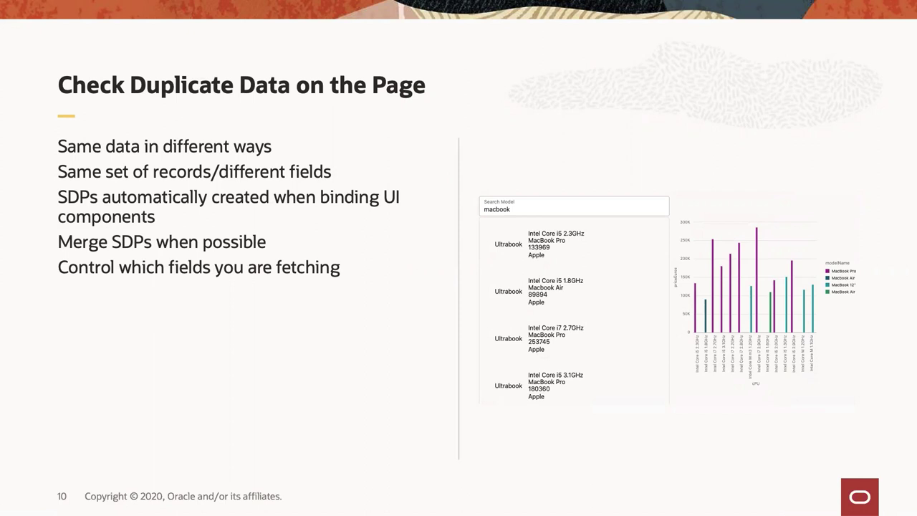
key(super+Tab)
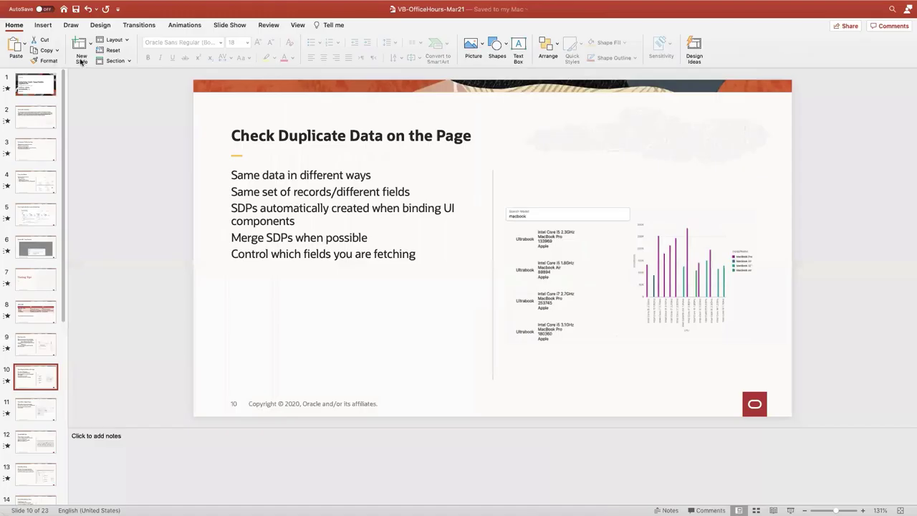
key(super+Tab)
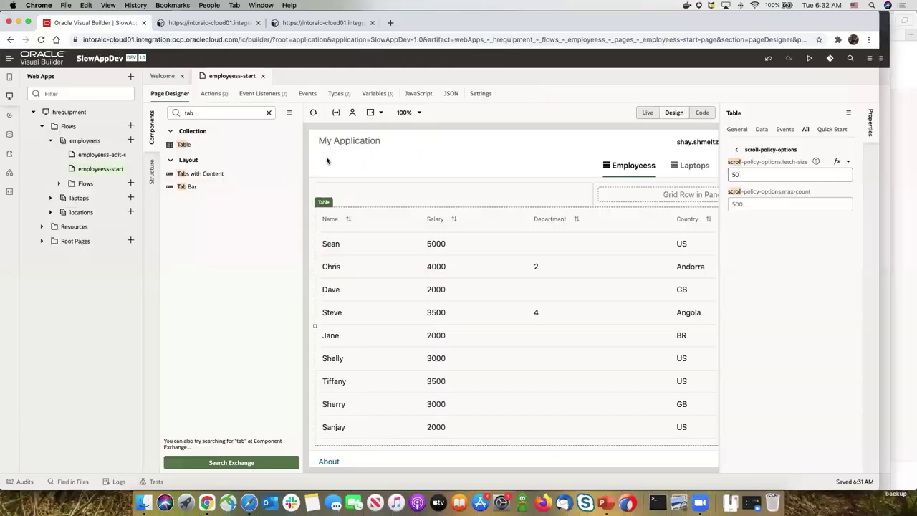
- Clear the network log, view the preview's empty Laptops page, then go to the Visual Applications list
click(193, 24)
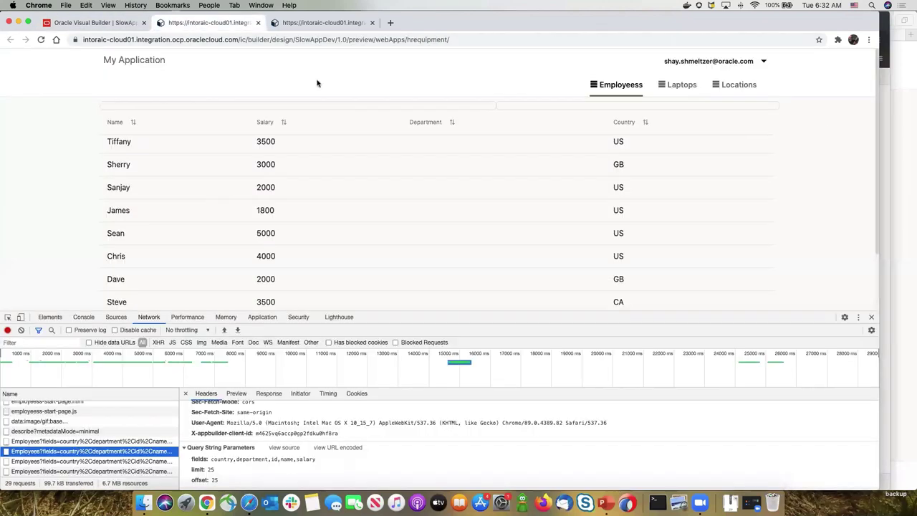
click(21, 329)
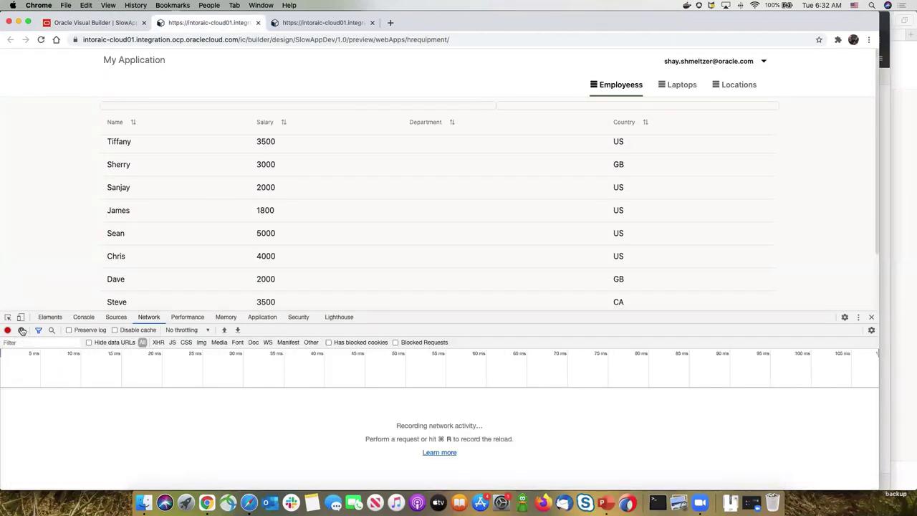
click(675, 86)
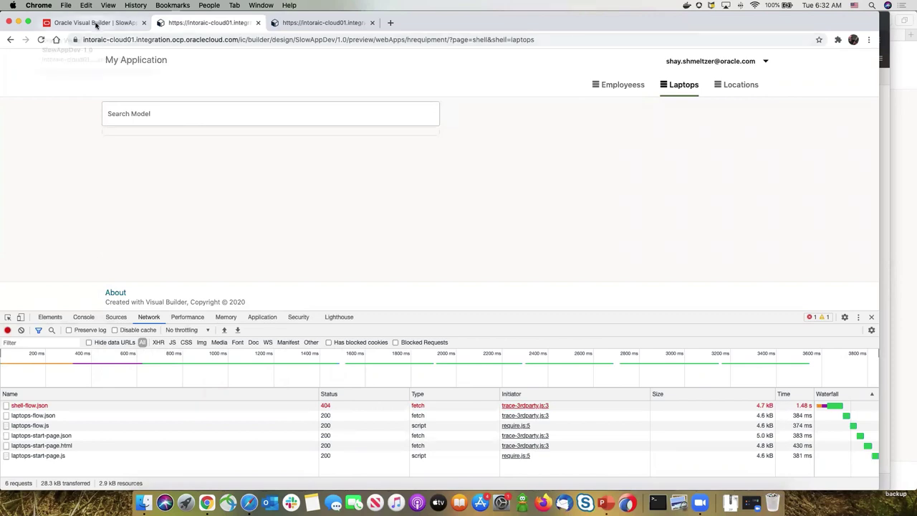
key(super+Tab)
key(super+Tab)
key(super+Tab)
key(super+Tab)
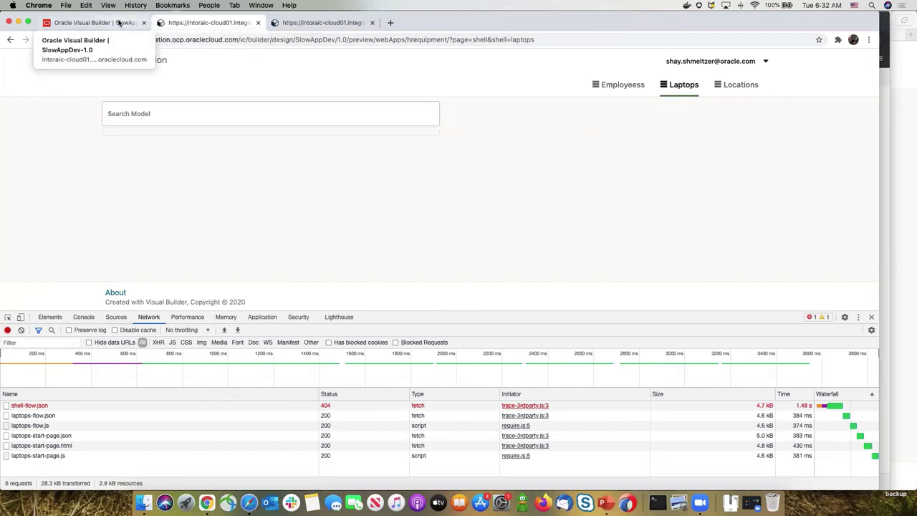
click(122, 24)
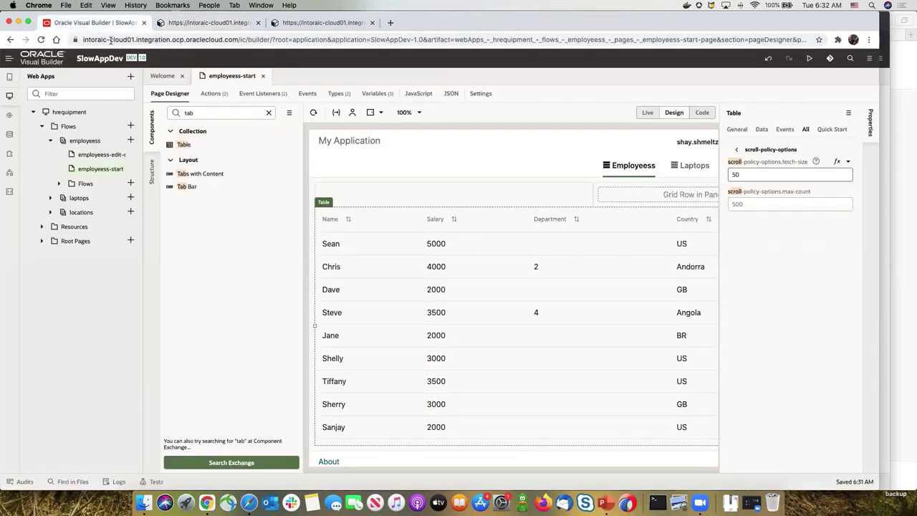
click(51, 60)
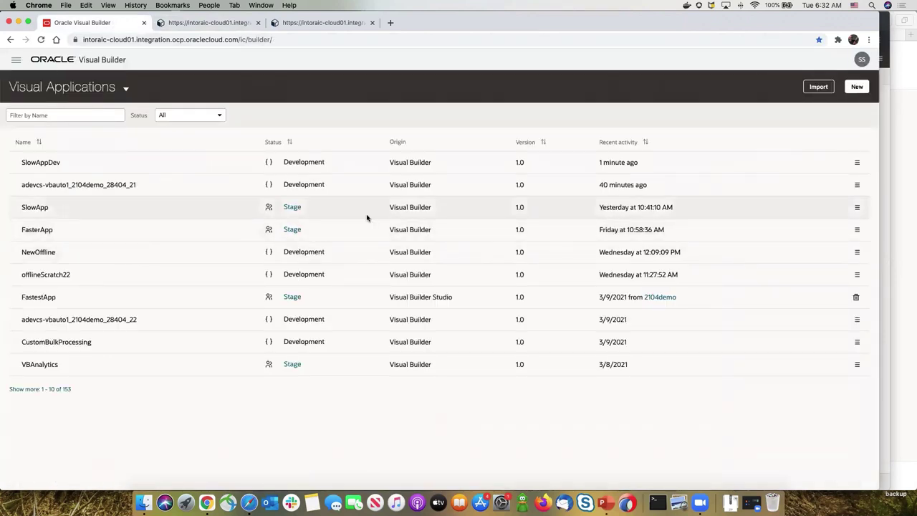
- Open the staged SlowApp with DevTools and switch it to its Laptops page
mouse_move(301, 208)
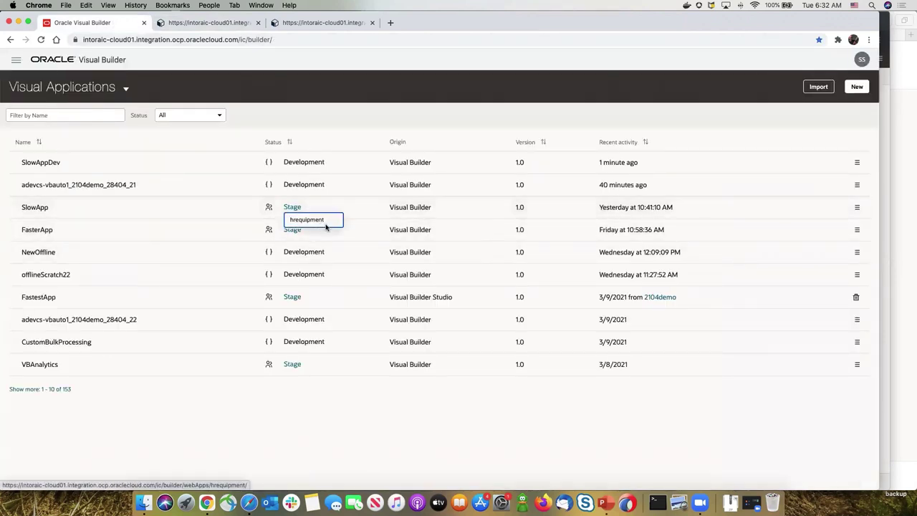
click(327, 225)
right_click(265, 228)
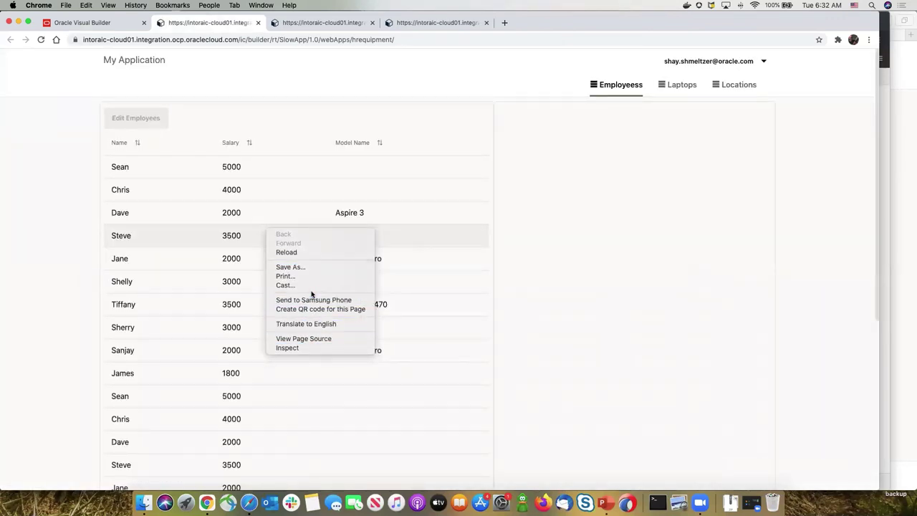
click(315, 347)
click(688, 86)
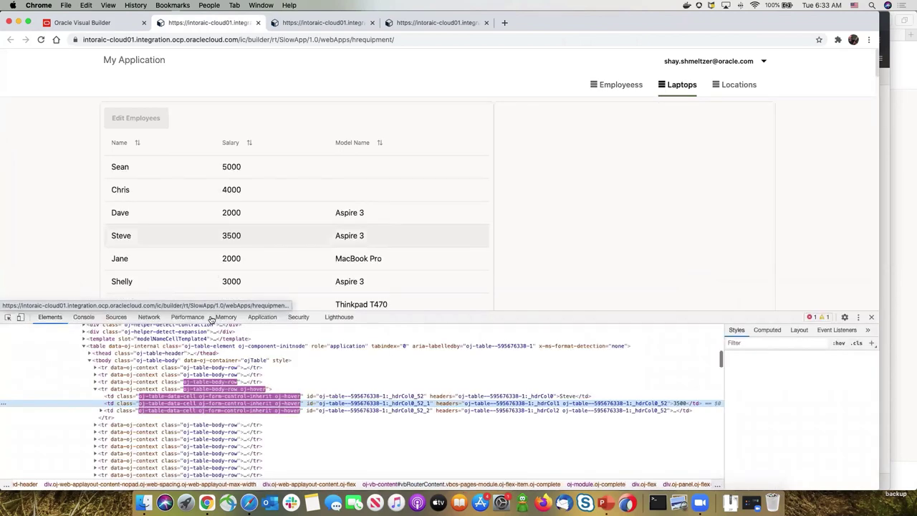
- Examine the Laptops network request fetching 1000 rows, then return to the Visual Applications list
click(150, 317)
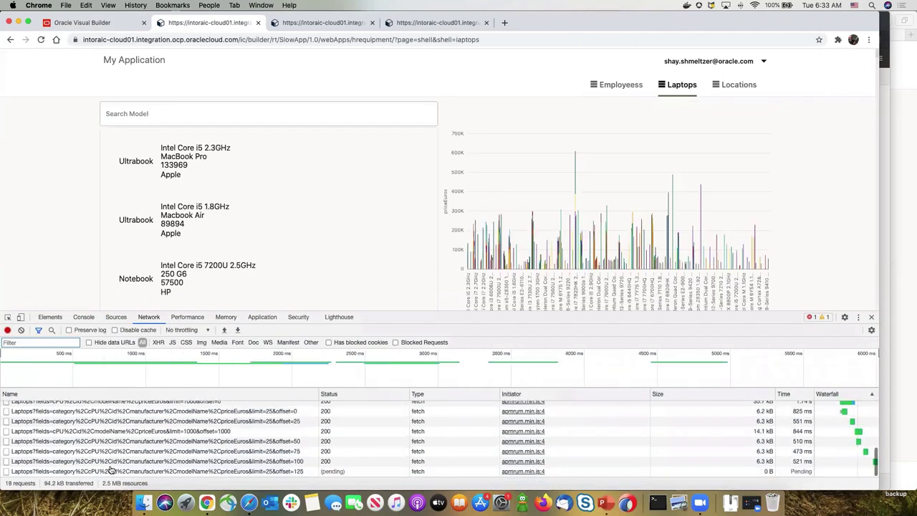
scroll(143, 452, up, 3)
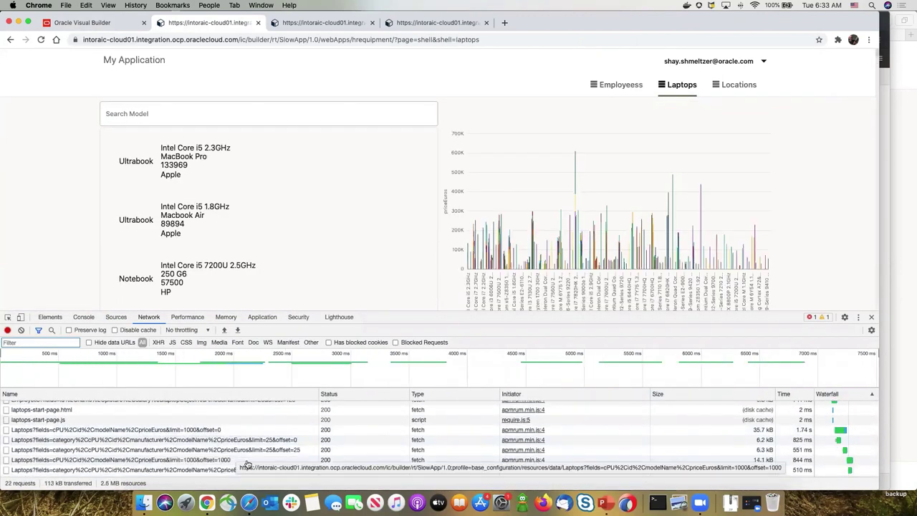
click(247, 463)
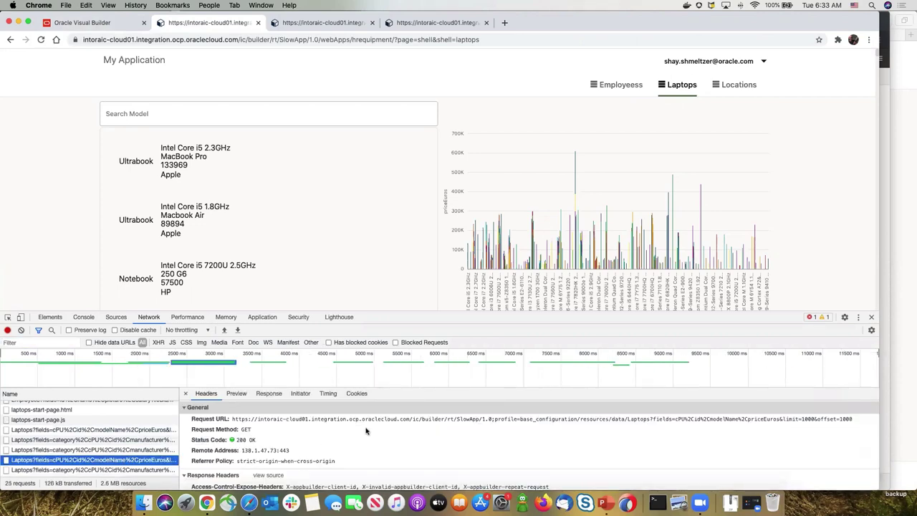
scroll(364, 433, down, 10)
scroll(364, 433, down, 5)
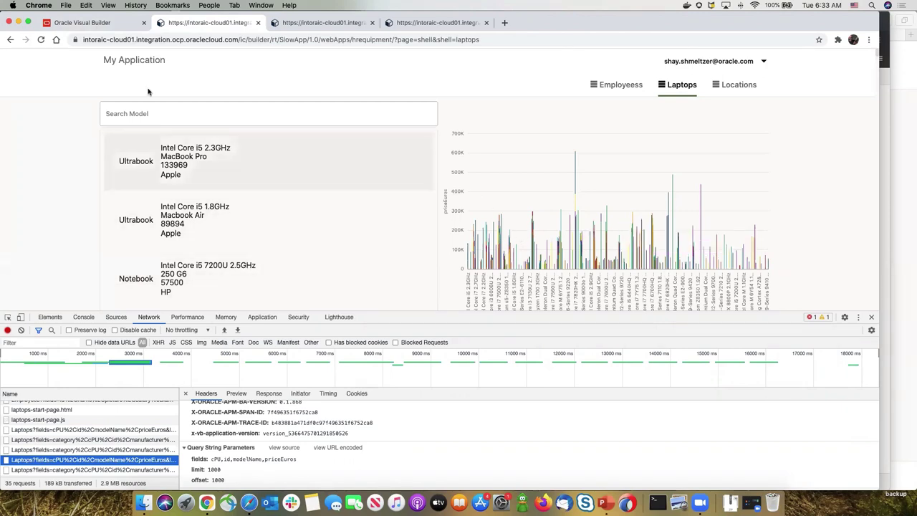
click(108, 24)
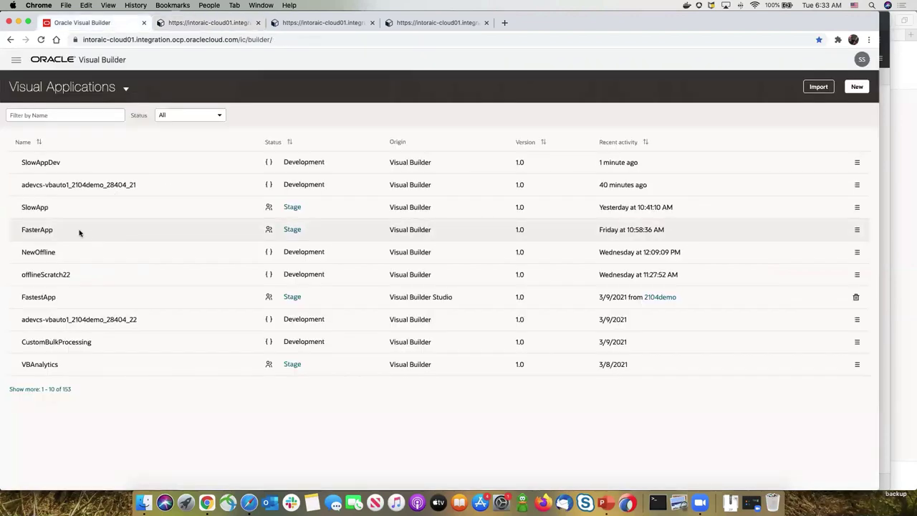
- Open the laptops-start page from the laptops flow of SlowAppDev
click(50, 164)
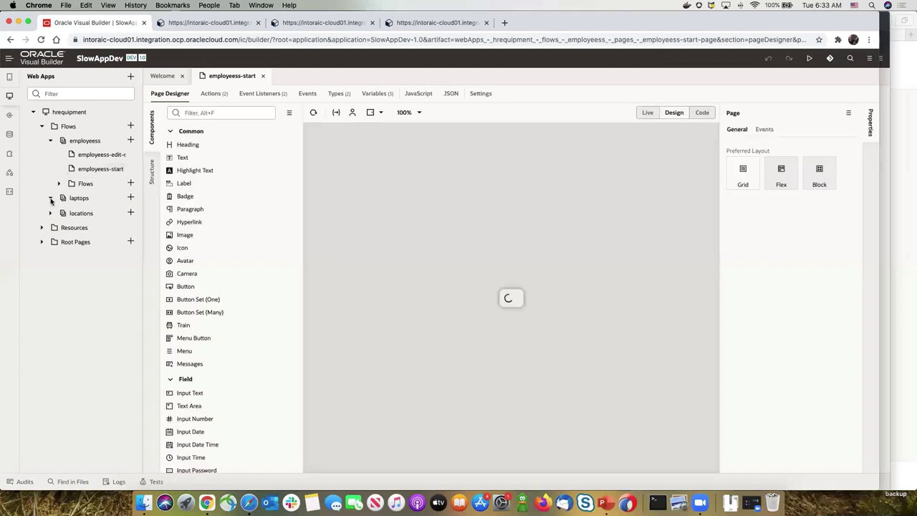
click(51, 199)
click(86, 213)
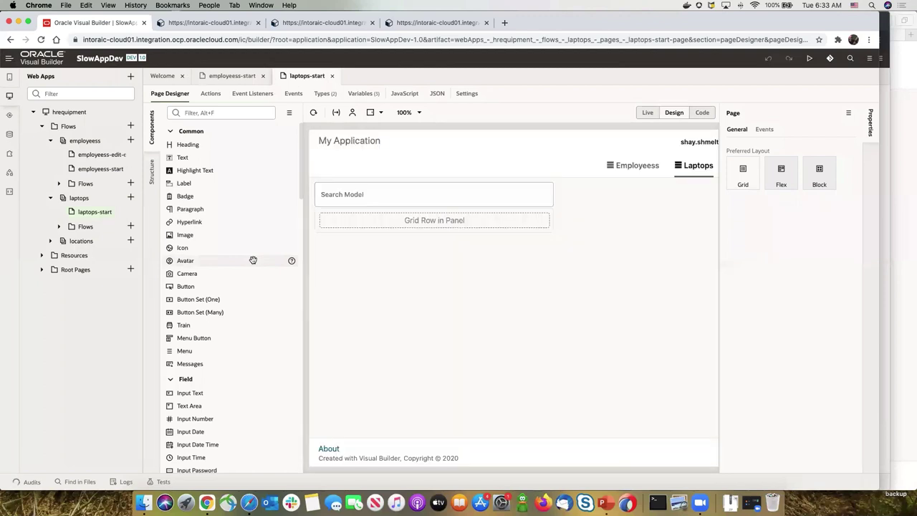
- Filter components for 'lis' and place a List View below the Search Model field
click(210, 113)
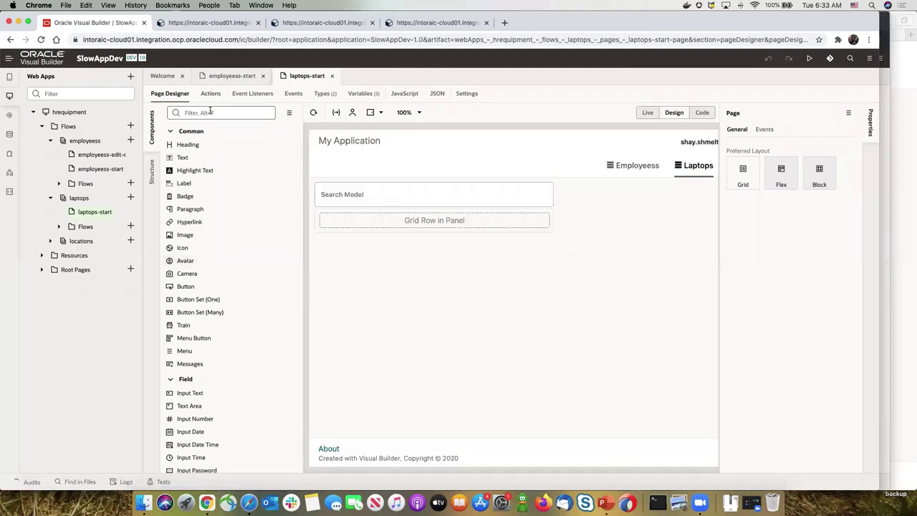
text(lis)
drag(189, 144, 365, 219)
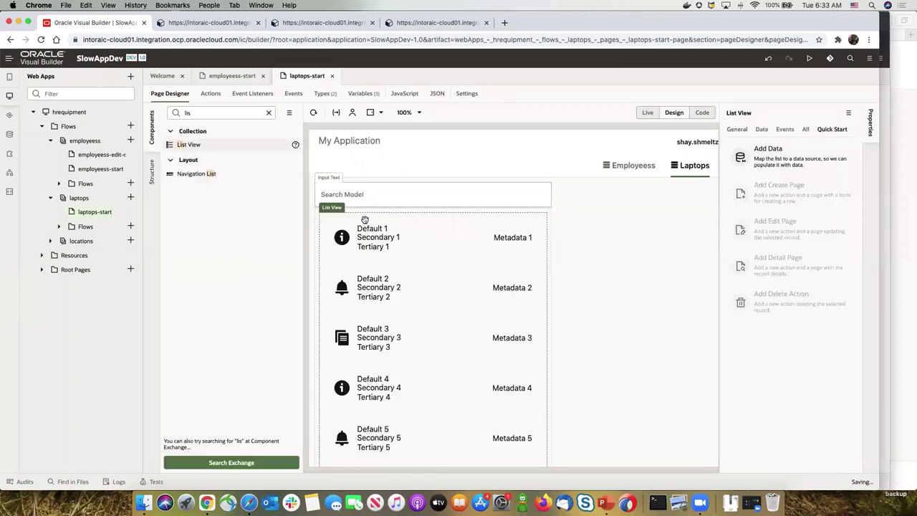
- Bind the list view to Laptops with modelName as overline, cPU leading and priceEuros secondary
click(785, 148)
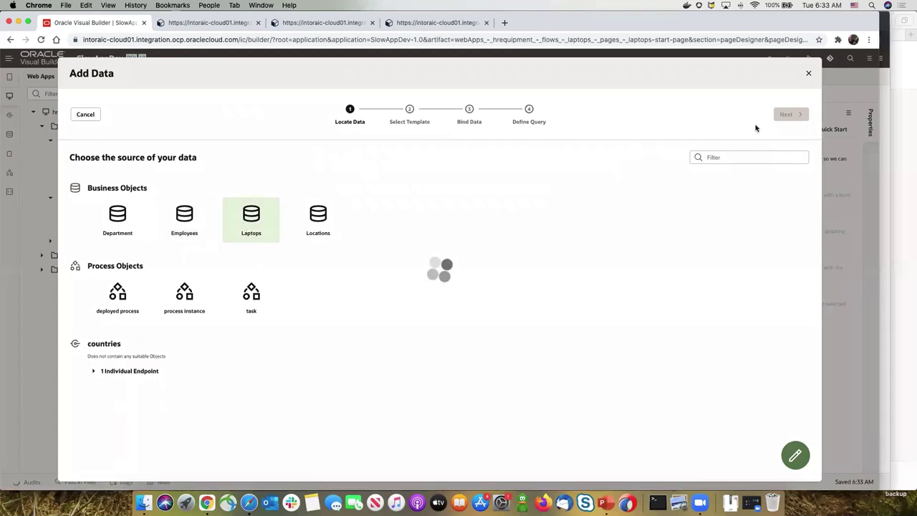
click(787, 114)
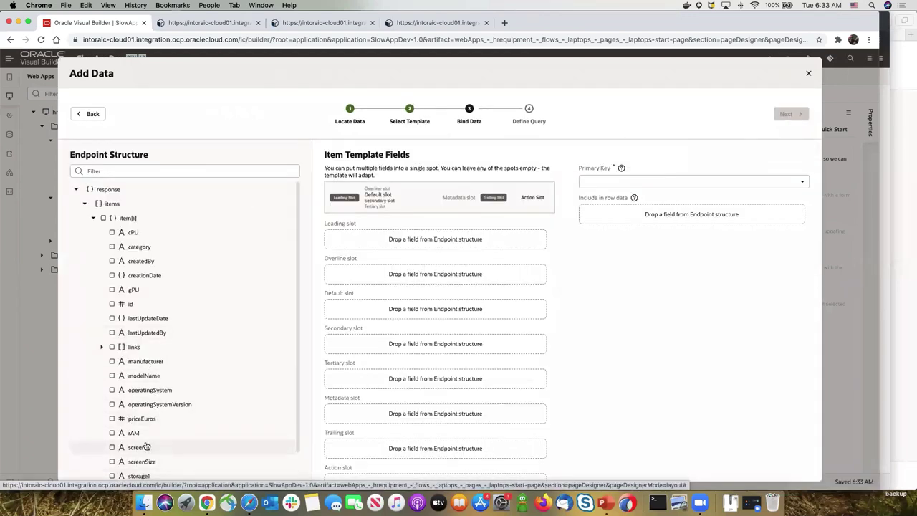
scroll(147, 443, down, 2)
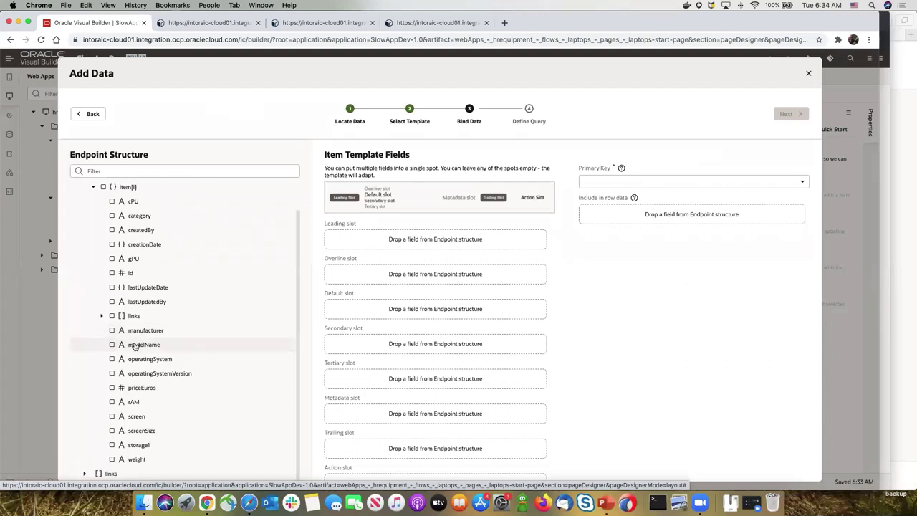
drag(136, 344, 360, 309)
drag(132, 207, 358, 241)
drag(150, 387, 362, 348)
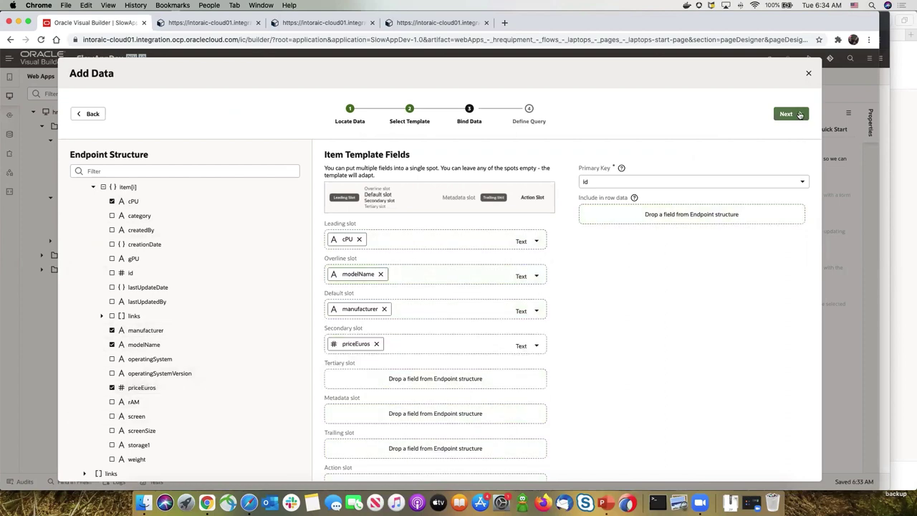
click(795, 114)
click(796, 115)
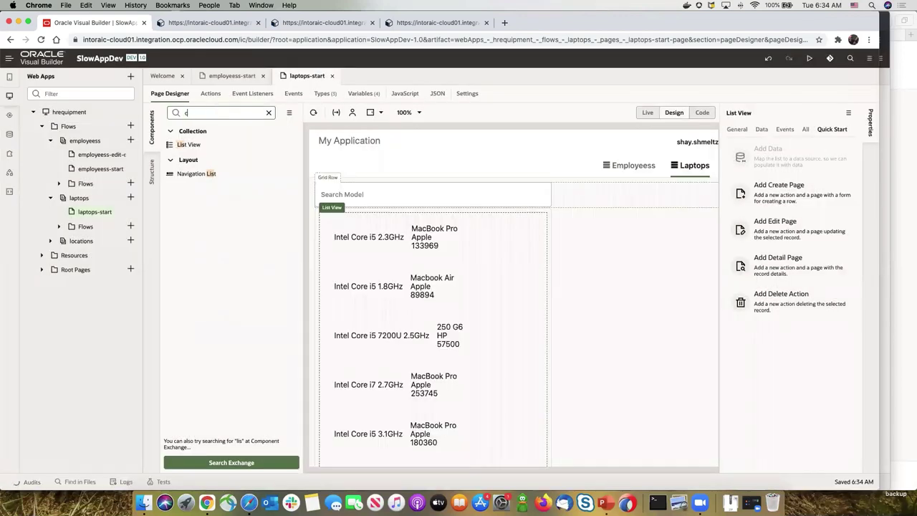
- Add a Bar Chart beside the list view and choose Laptops as its data source
text(har)
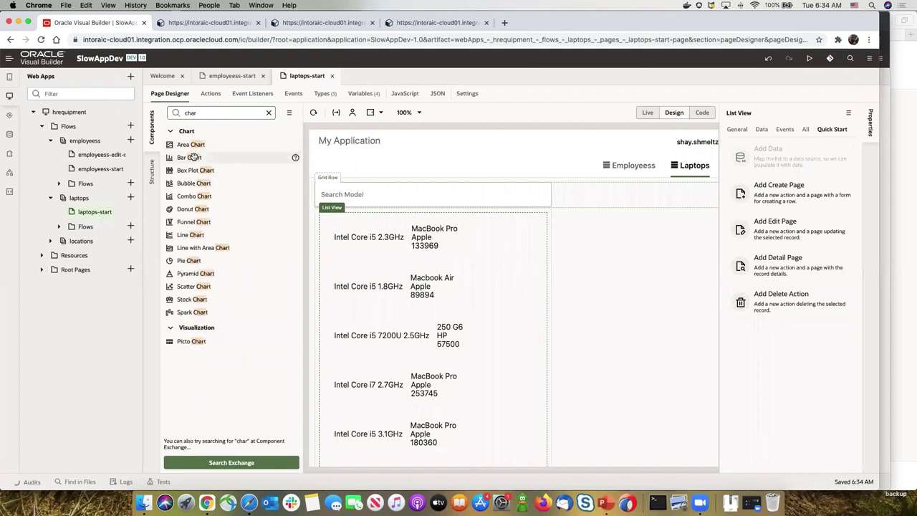
drag(193, 157, 626, 223)
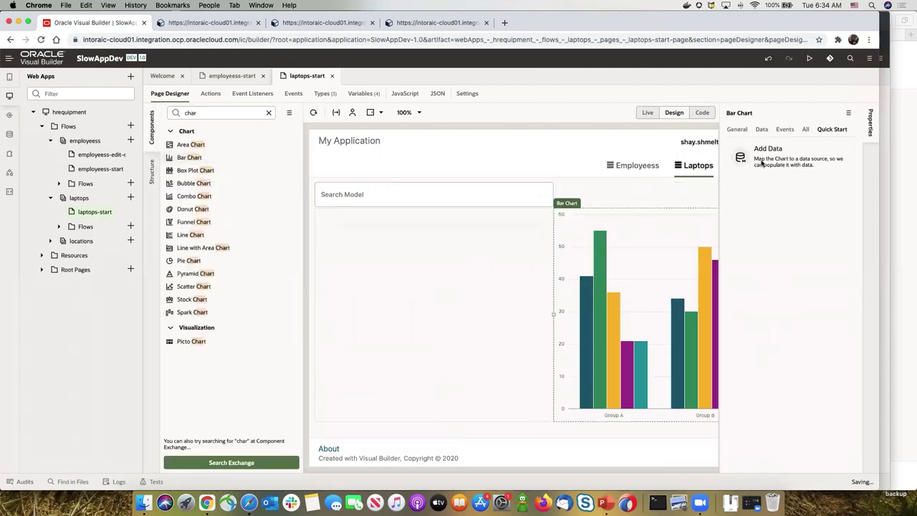
click(765, 157)
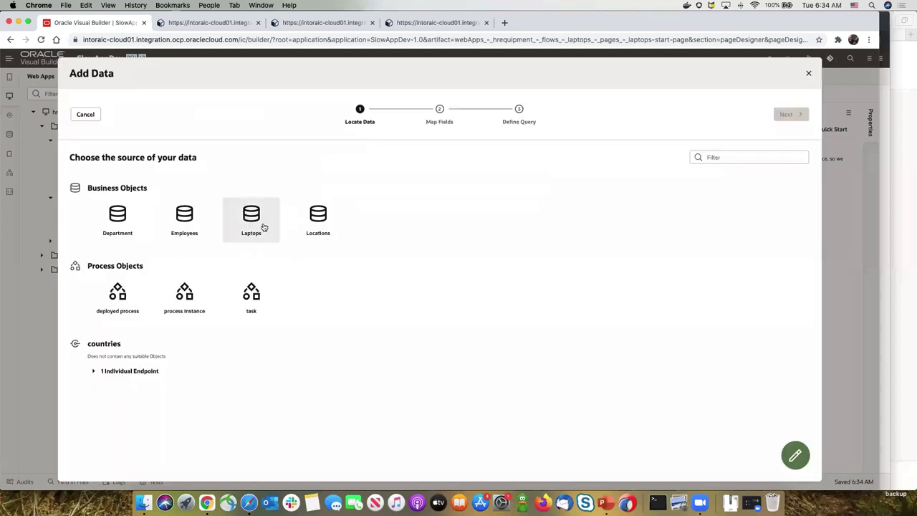
click(262, 227)
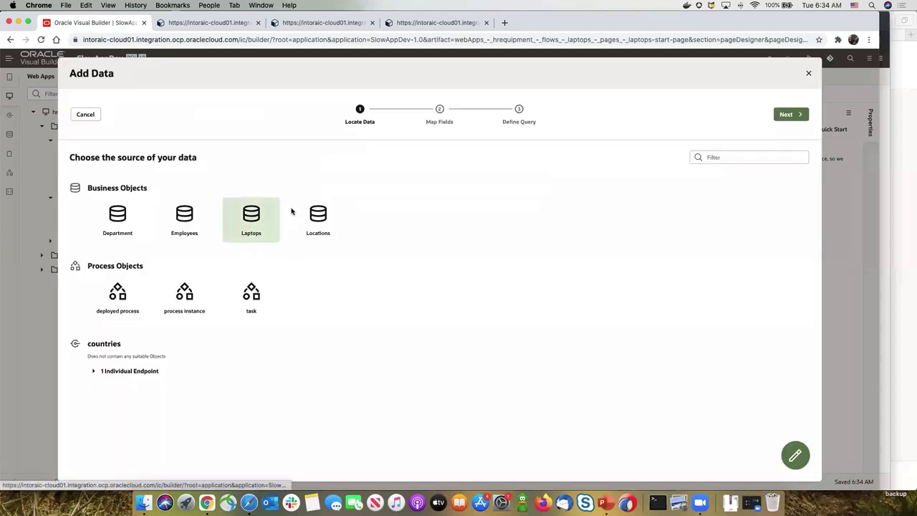
click(791, 115)
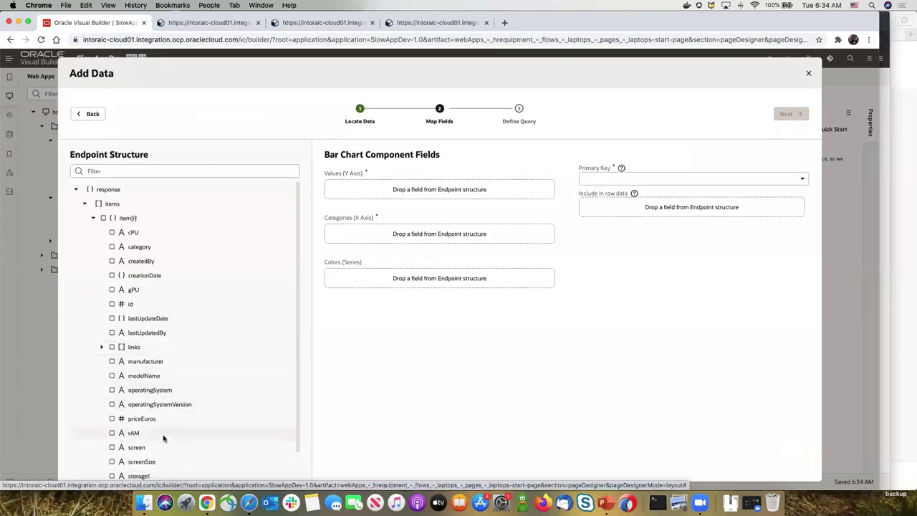
- Map priceEuros to the chart's values and modelName to its categories, then finish
drag(149, 418, 439, 189)
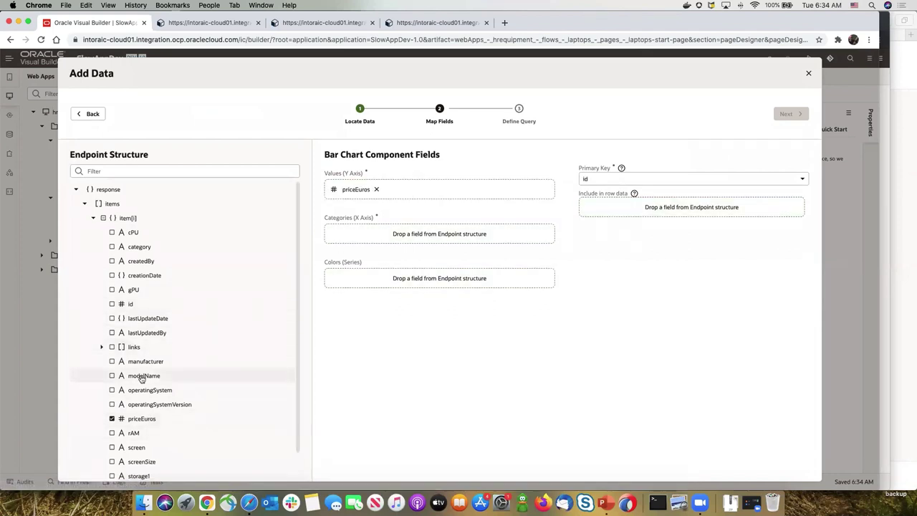
drag(146, 376, 351, 234)
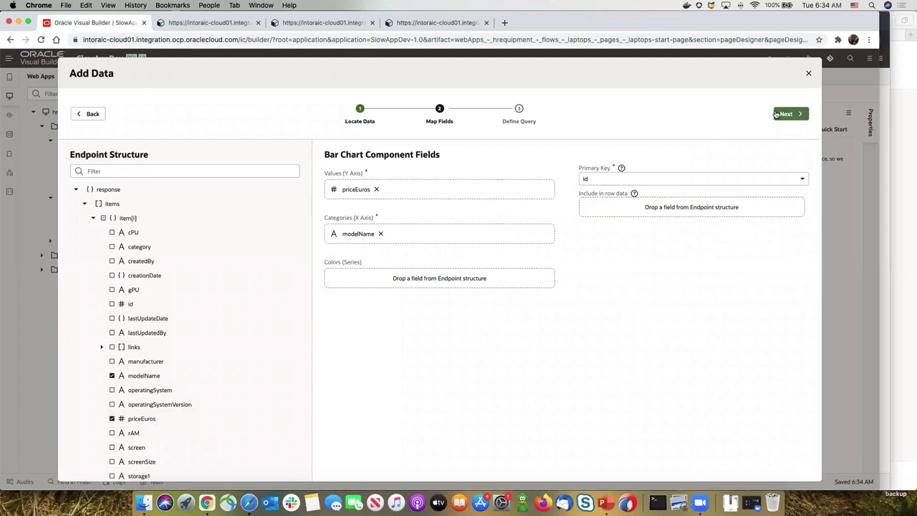
click(787, 114)
click(790, 114)
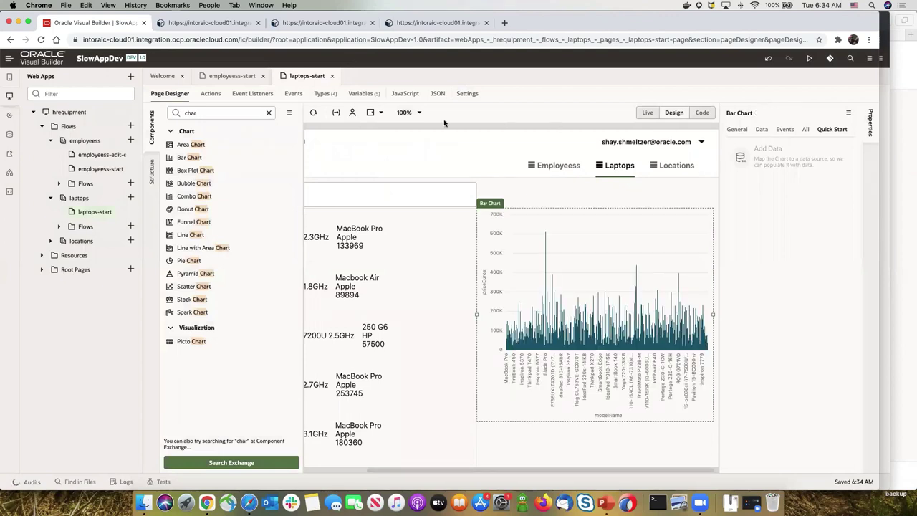
- Review the page variables: laptopsListSDP through laptopsListSDP4 plus ModelSearch
click(361, 93)
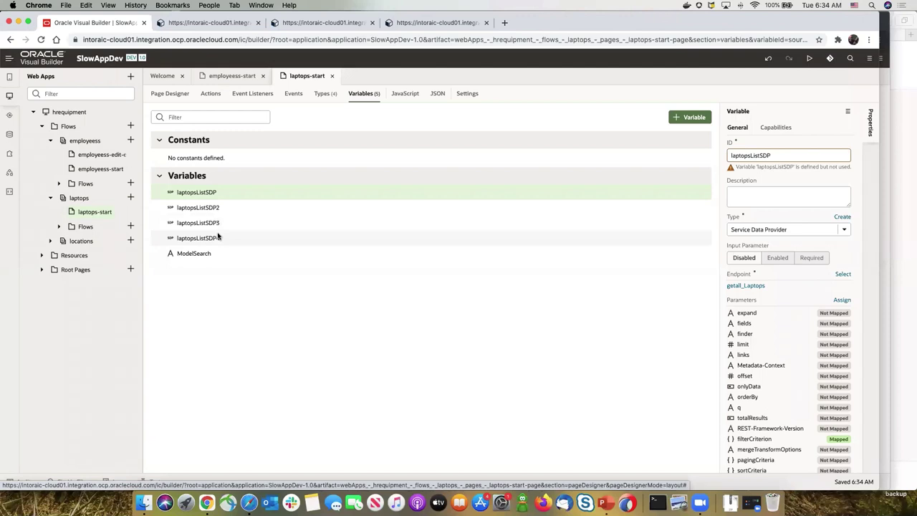
click(166, 95)
key(super+Tab)
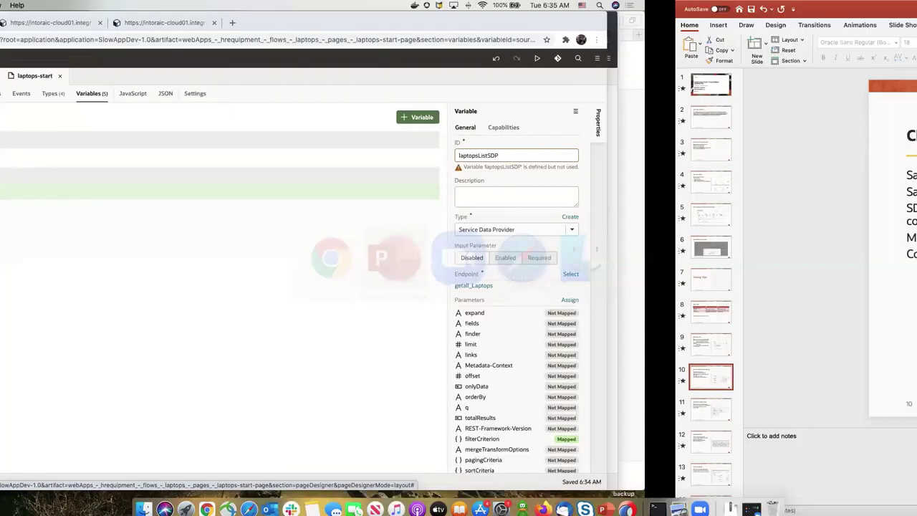
- Present slide 10, Check Duplicate Data on the Page, full-screen, then return to the browser
key(super+shift+Return)
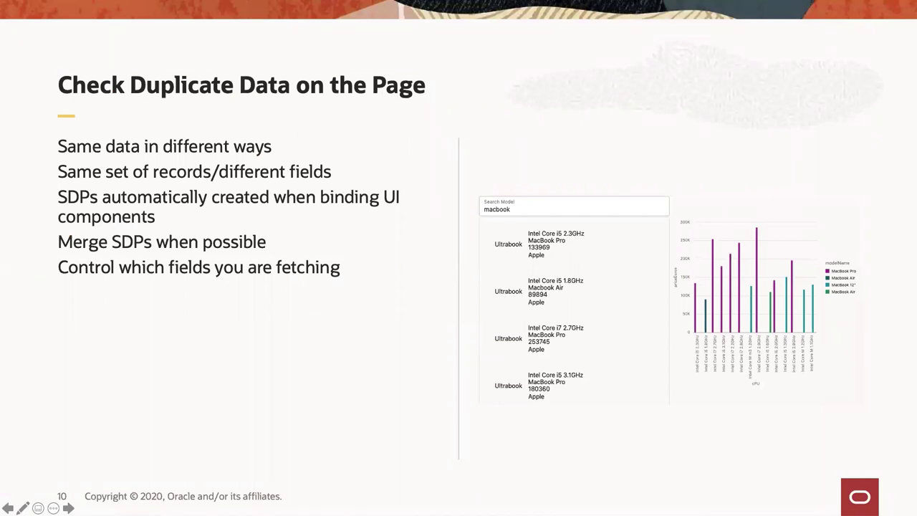
key(Escape)
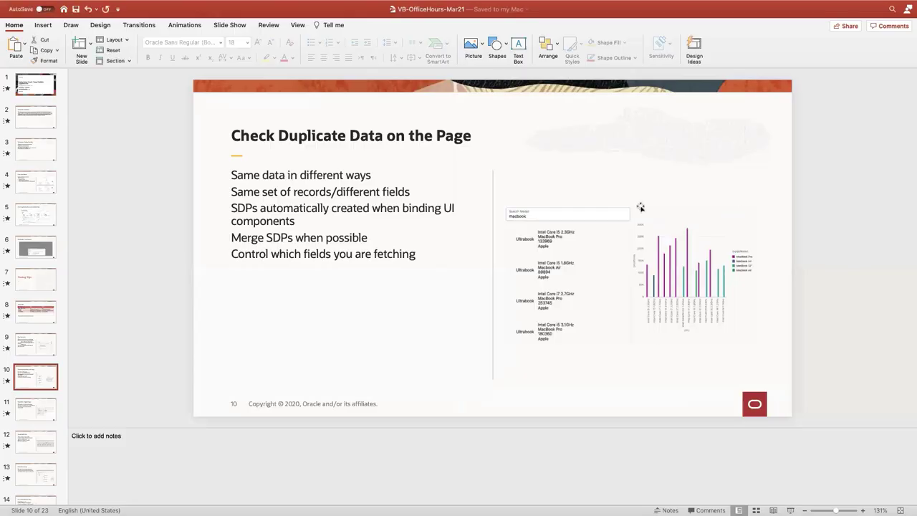
key(super+Tab)
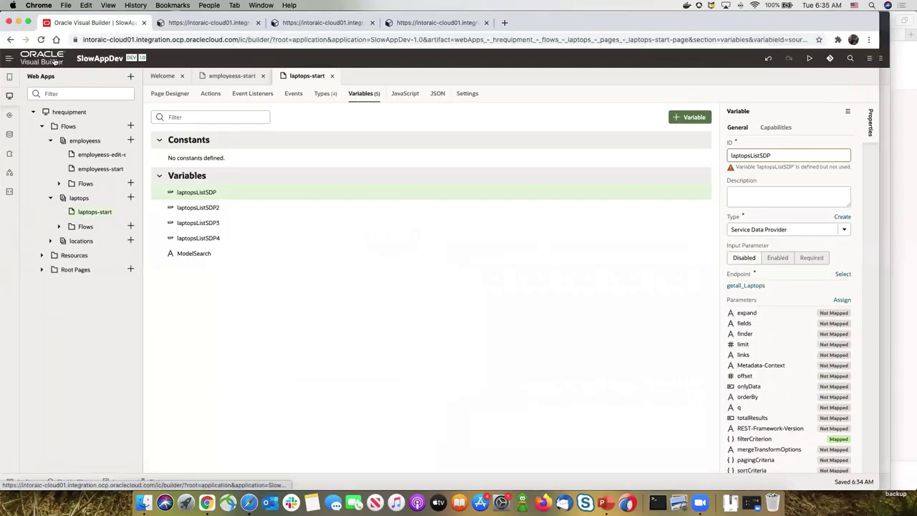
- Open FasterApp from the applications list and open its laptops-start page
click(56, 63)
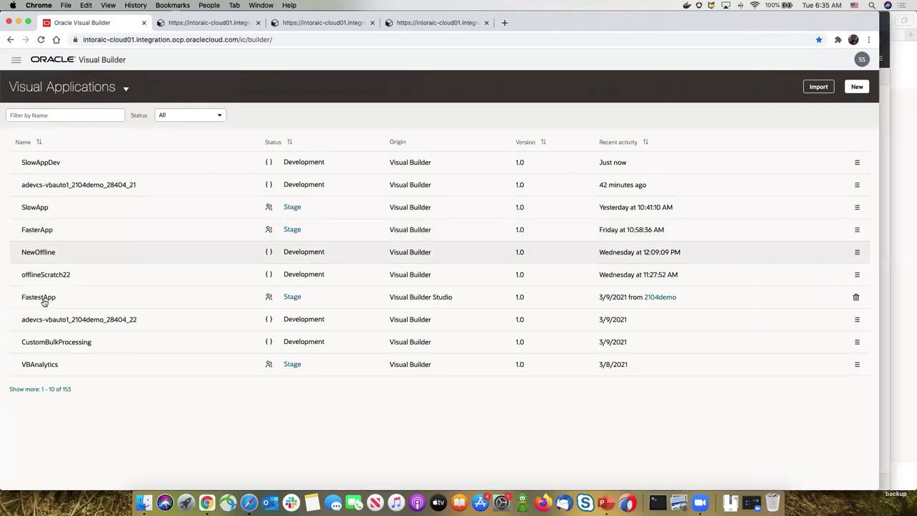
click(36, 229)
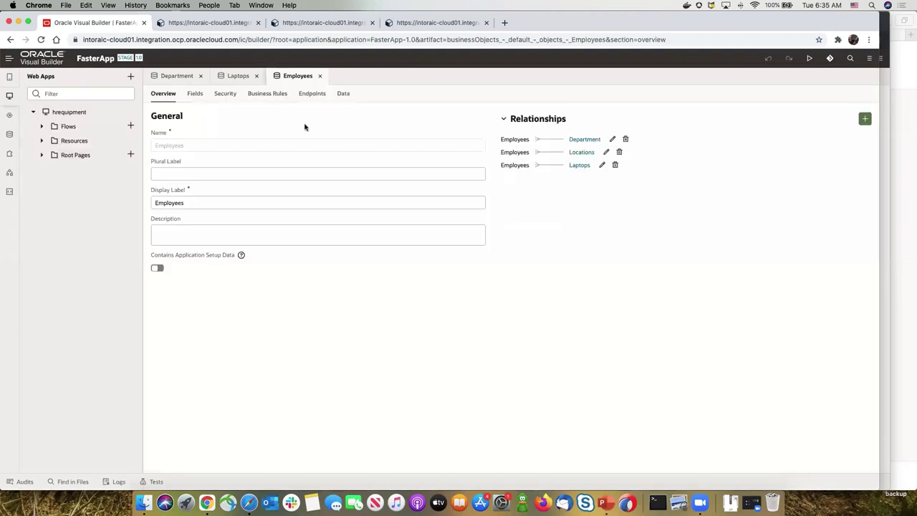
click(42, 126)
click(51, 154)
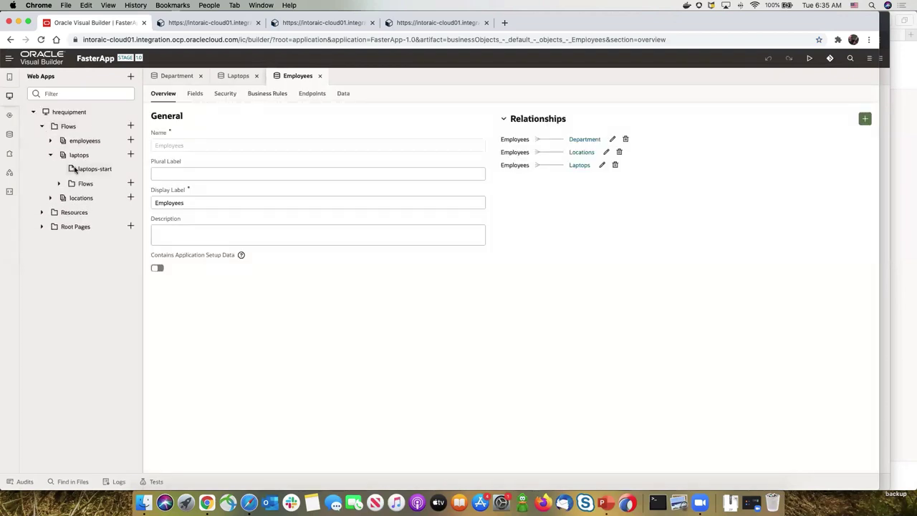
click(78, 169)
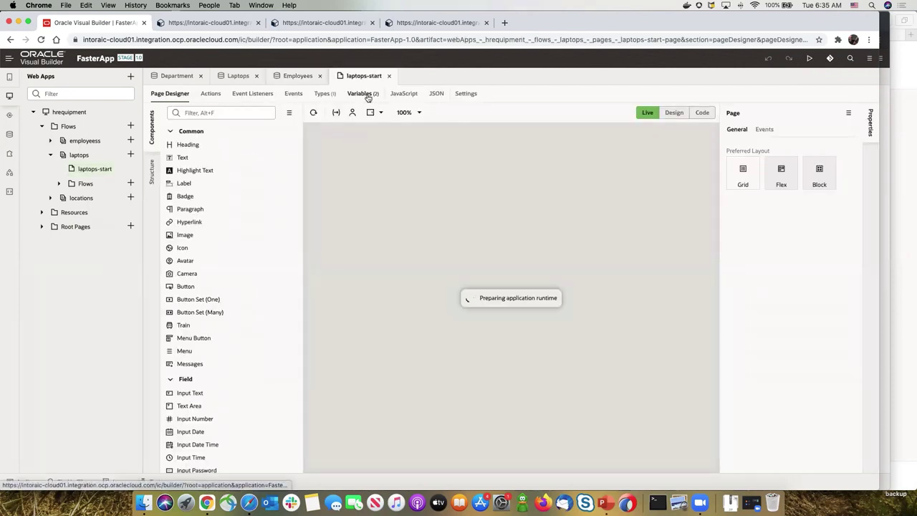
- Check FasterApp's page variables, then search models for 'Air' in the live page
click(362, 93)
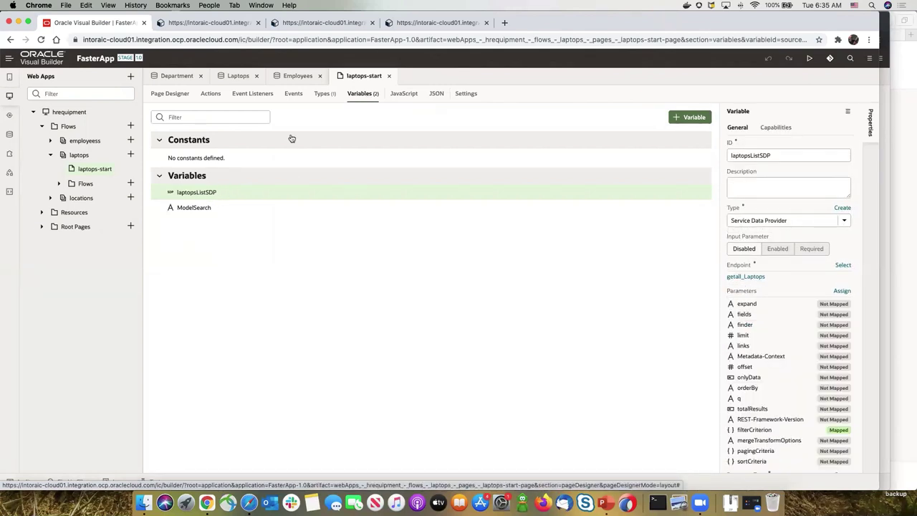
click(174, 94)
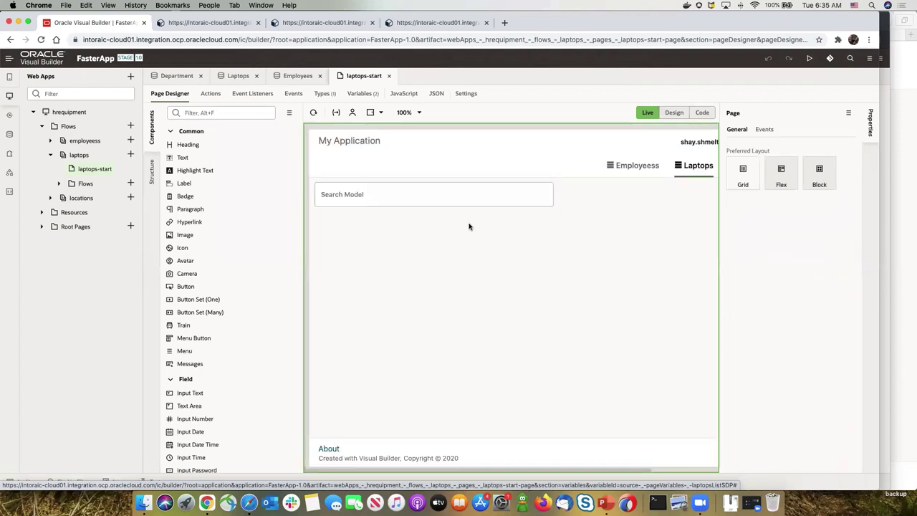
click(451, 199)
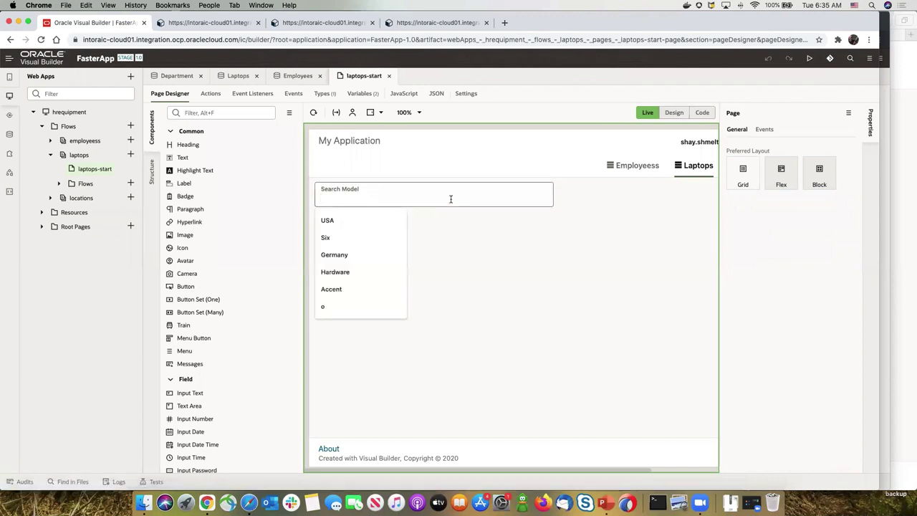
text(Air)
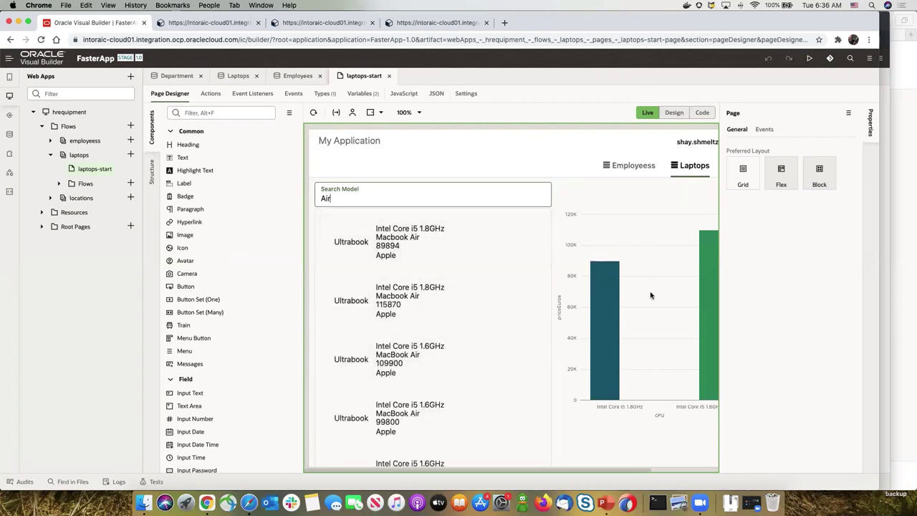
- Inspect the bar chart's and list's data bindings, both using laptopsListSDP
click(674, 113)
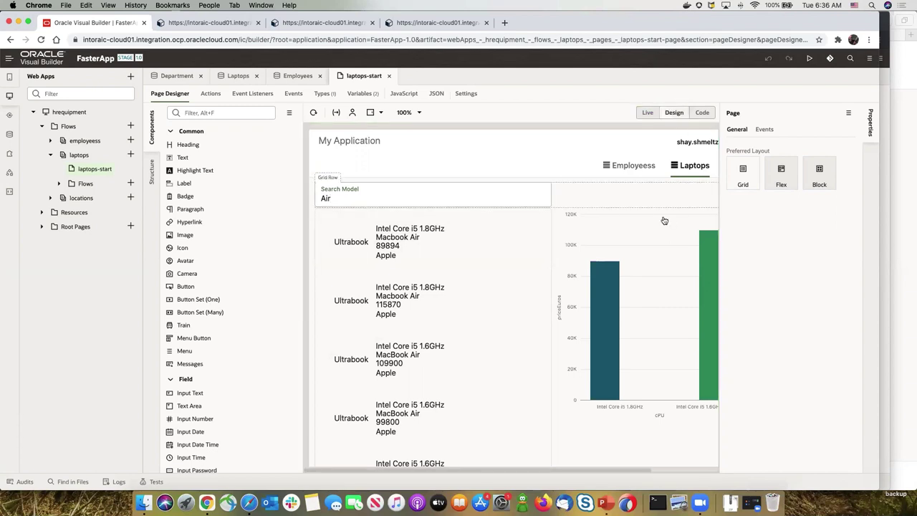
click(664, 221)
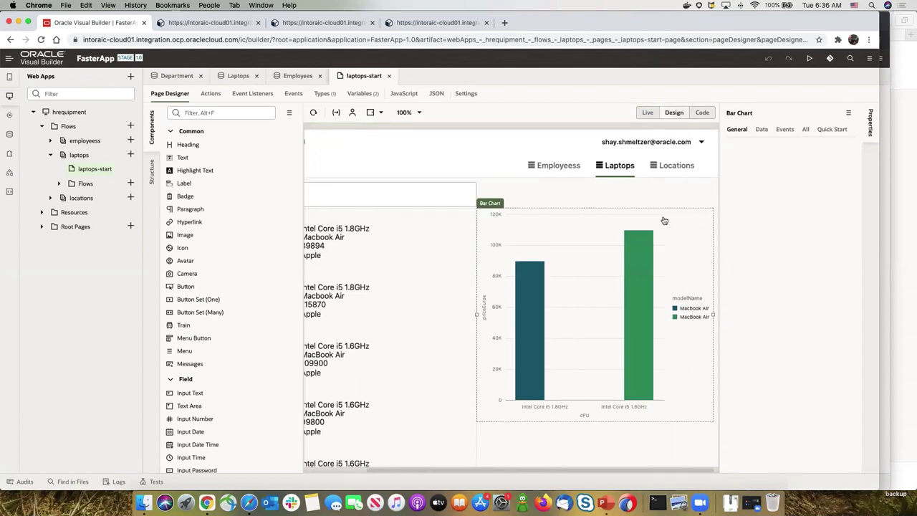
click(762, 129)
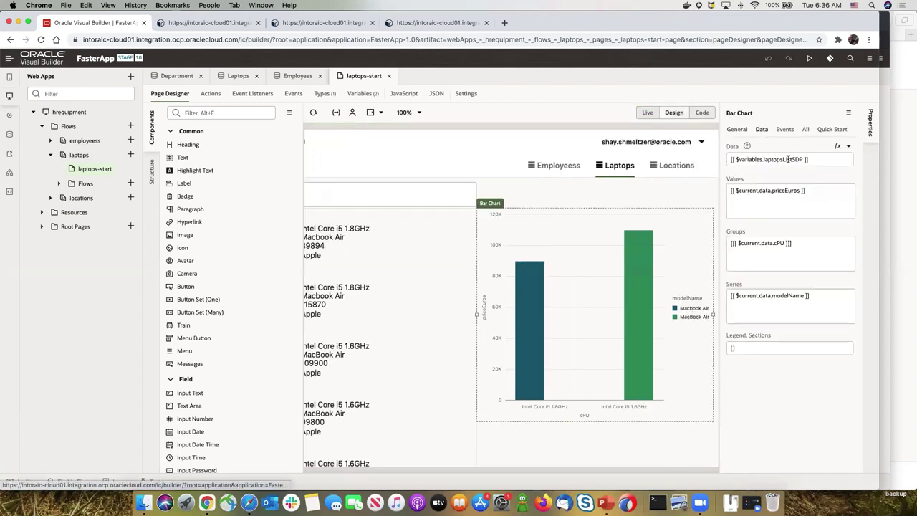
click(399, 283)
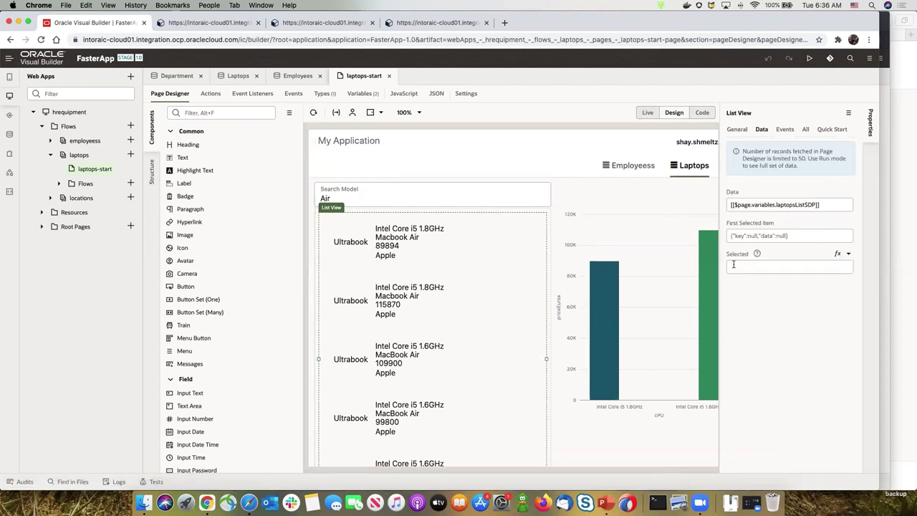
key(super+Tab)
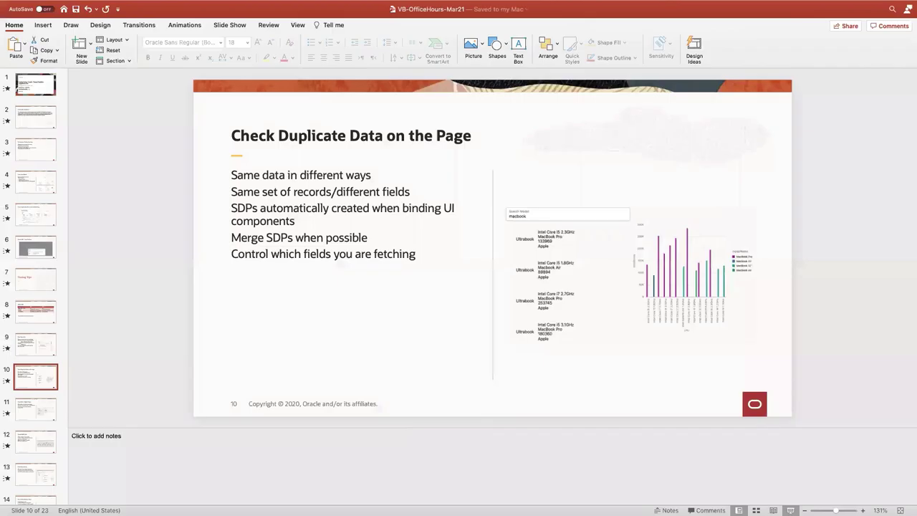
- Play slide 10, Check Duplicate Data on the Page, as a full-screen slide show
key(super+shift+Return)
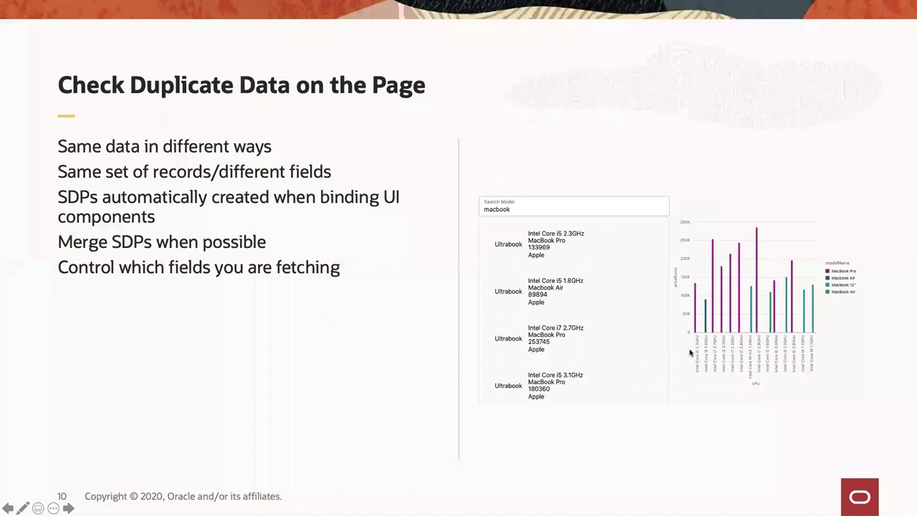
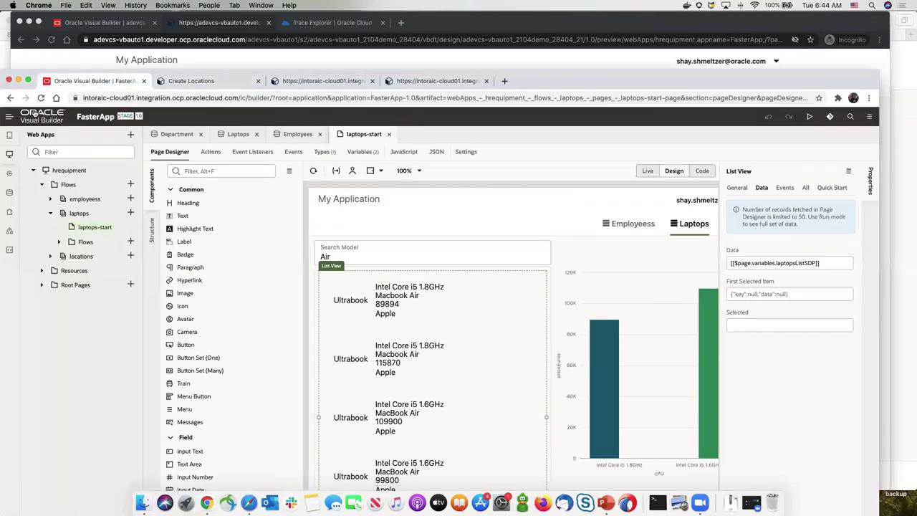
- Launch FasterApp's staged hrequipment app and go to its Laptops page
click(34, 113)
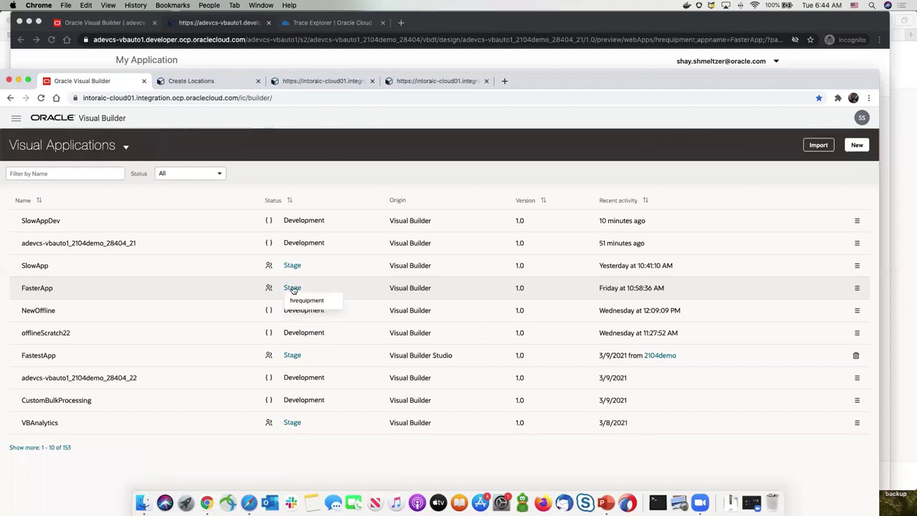
click(314, 302)
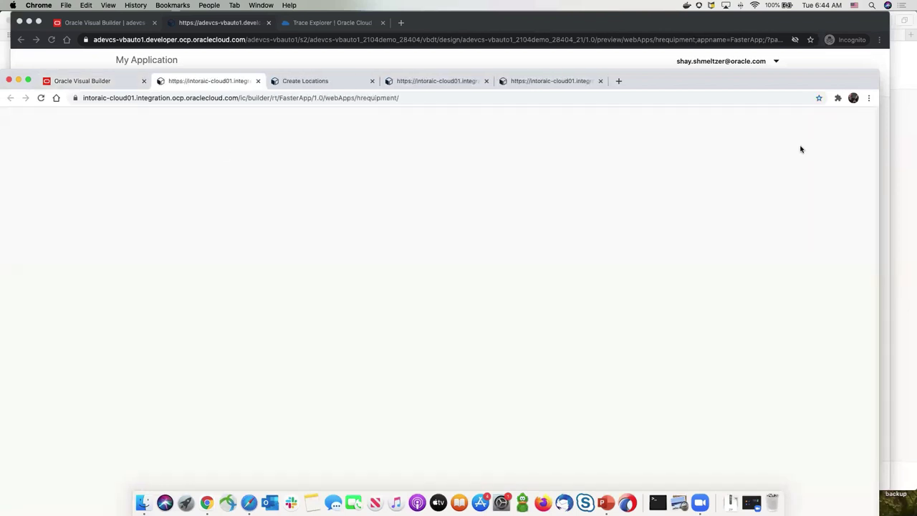
click(677, 142)
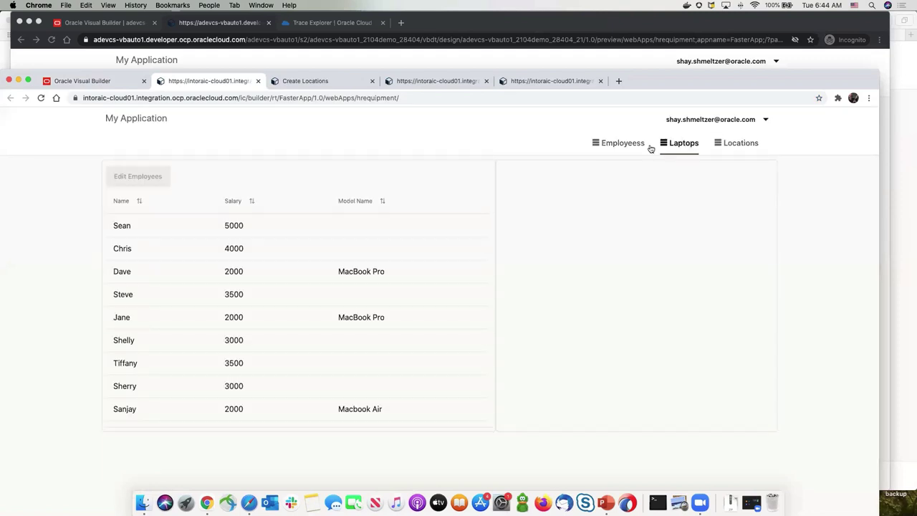
click(690, 144)
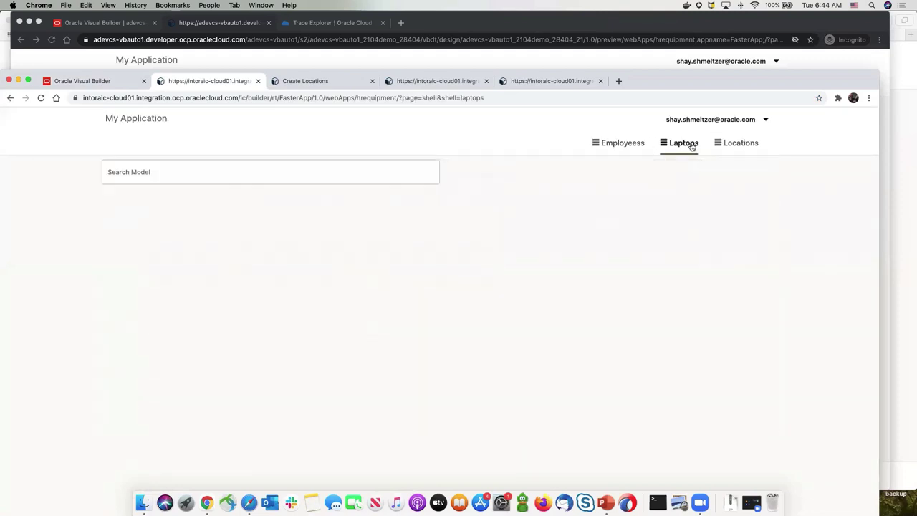
- Filter the laptop models by 'Aspire' to show only Acer Aspire laptops and prices
click(340, 172)
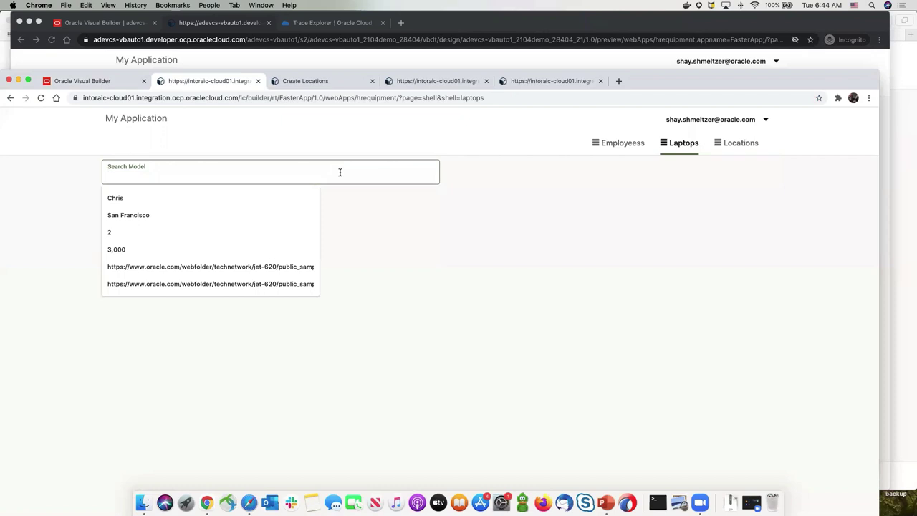
text(Air)
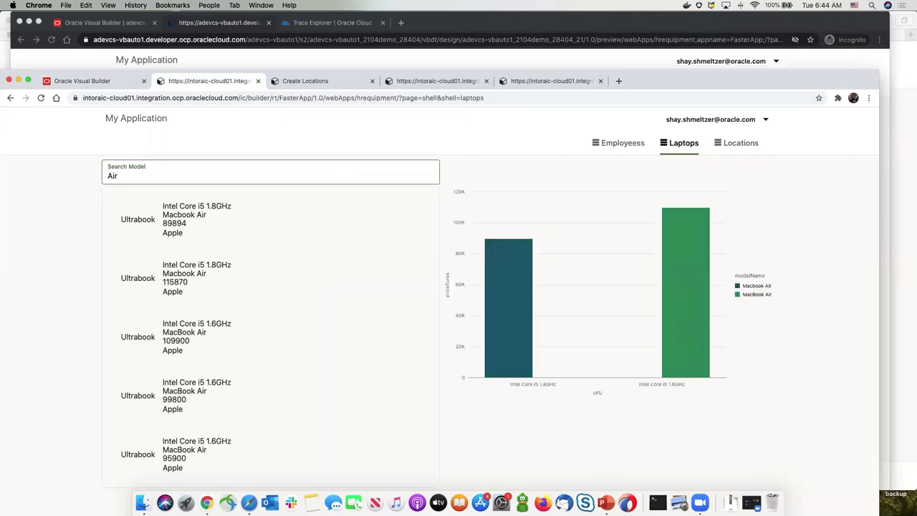
key(BackSpace)
key(BackSpace)
key(BackSpace)
text(Aspire)
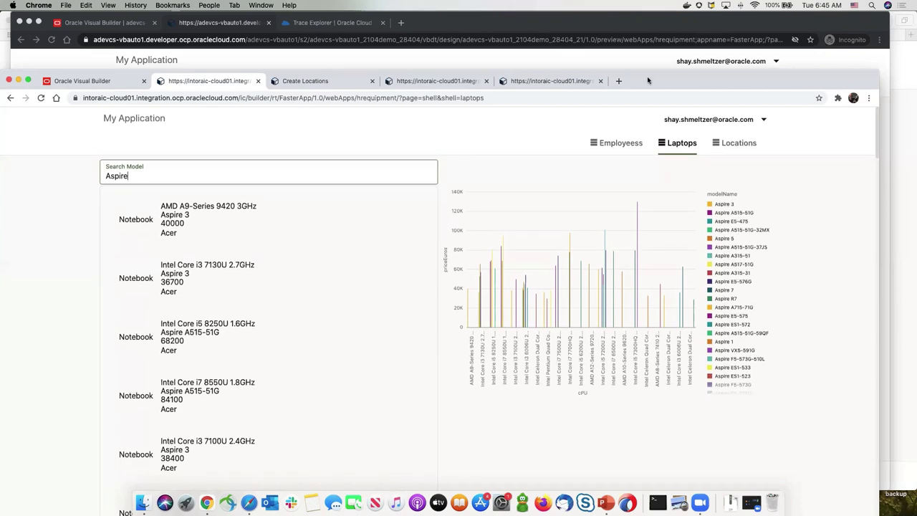
drag(647, 76, 643, 23)
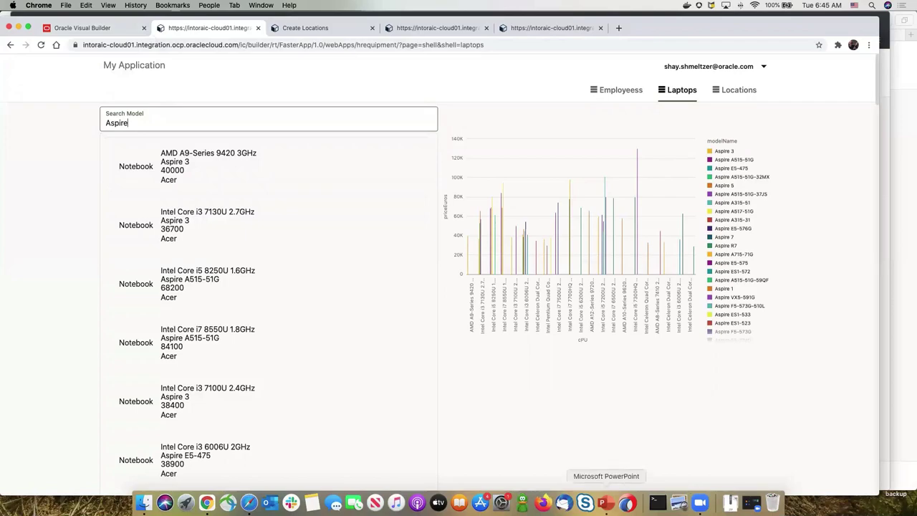
- Present the Fetch When Ready slide, advance to Store Offline Data on Client, then exit
click(606, 502)
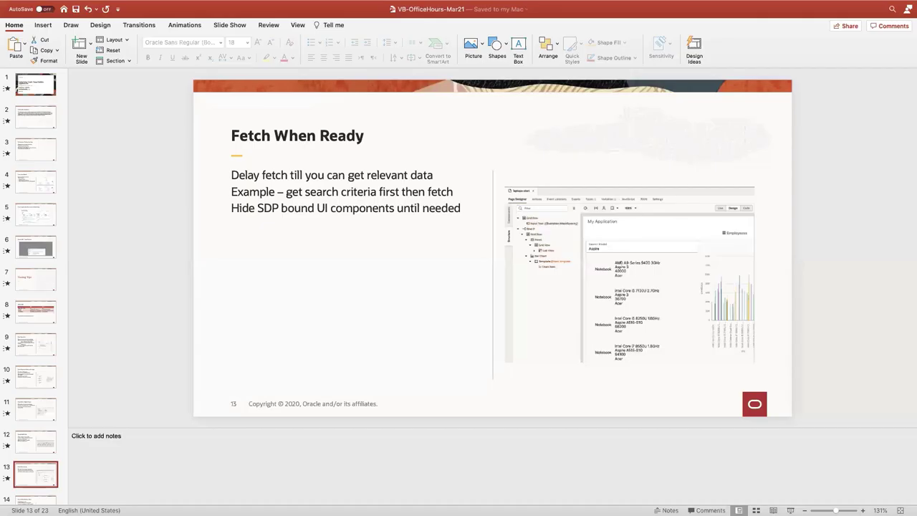
click(791, 511)
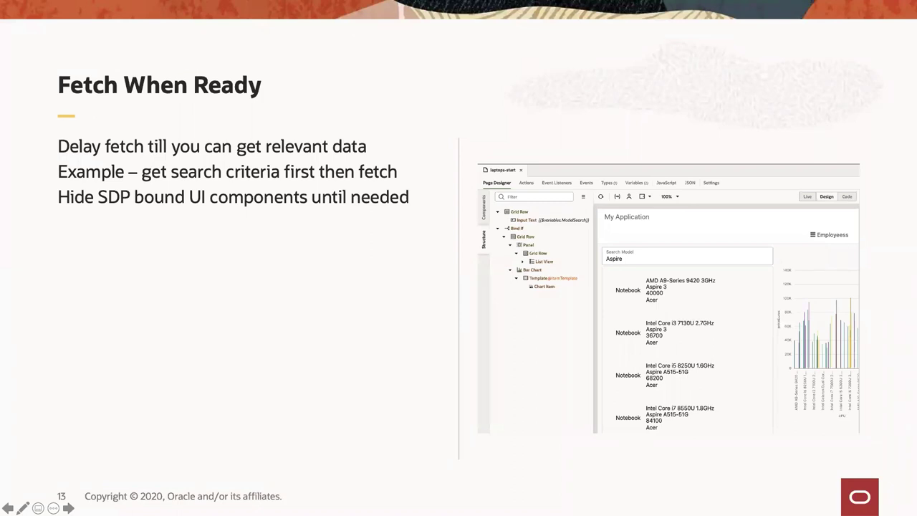
key(Right)
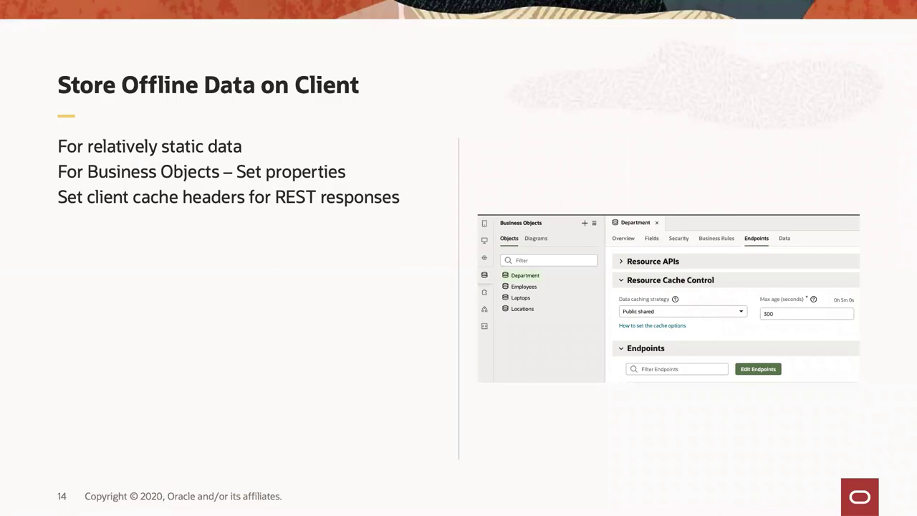
key(Escape)
key(super+Tab)
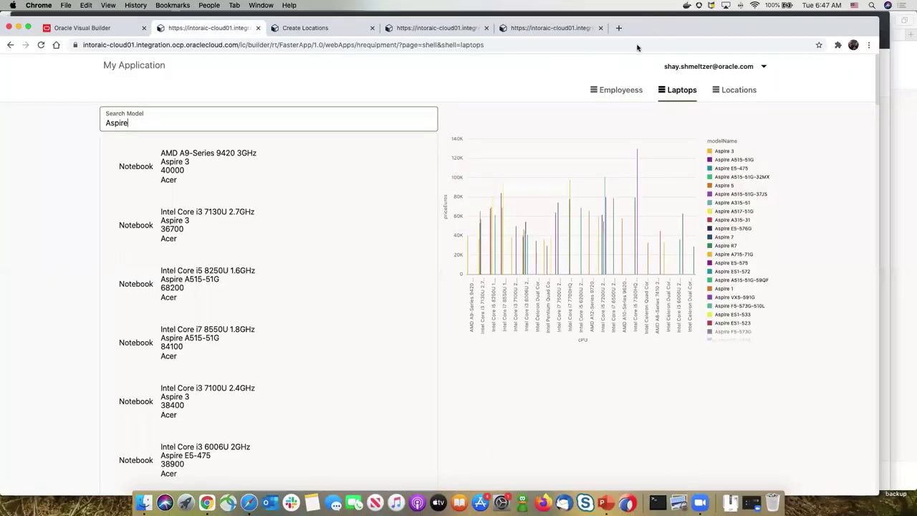
- Show the app's Locations page with the browser developer tools open
drag(645, 28, 632, 59)
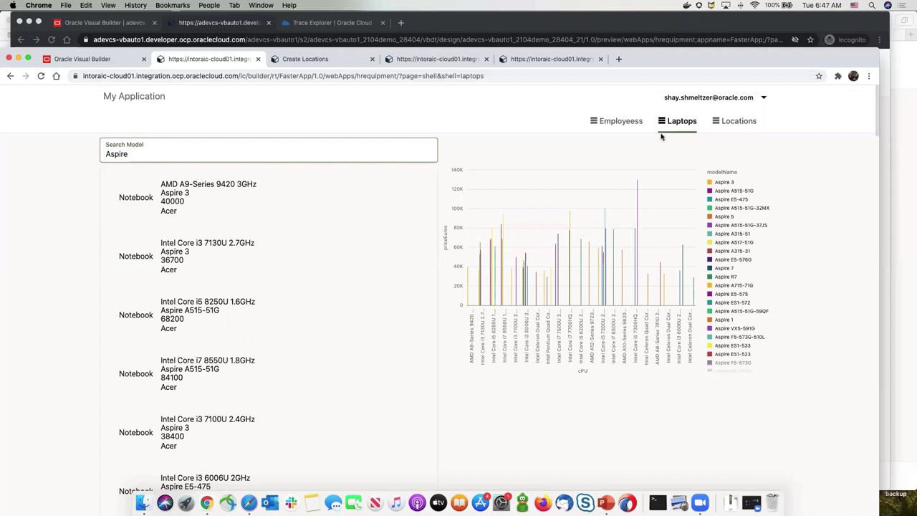
click(716, 124)
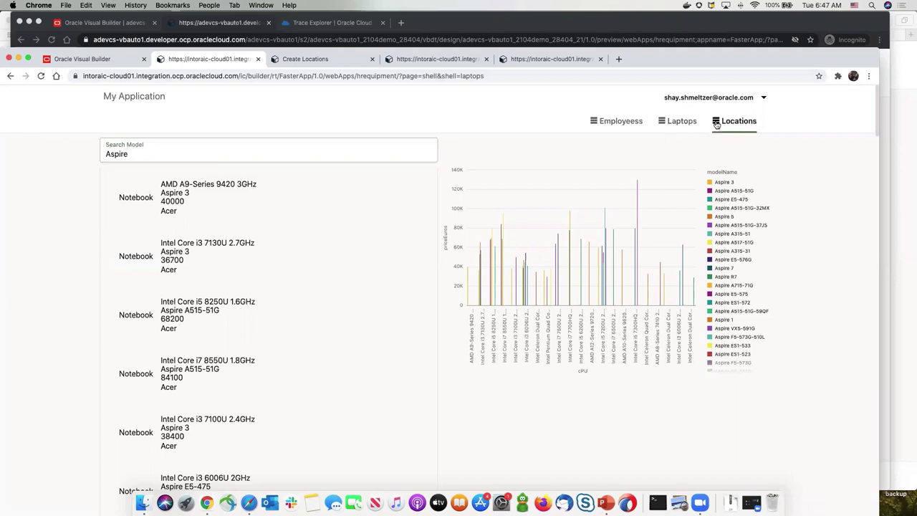
right_click(61, 253)
click(253, 239)
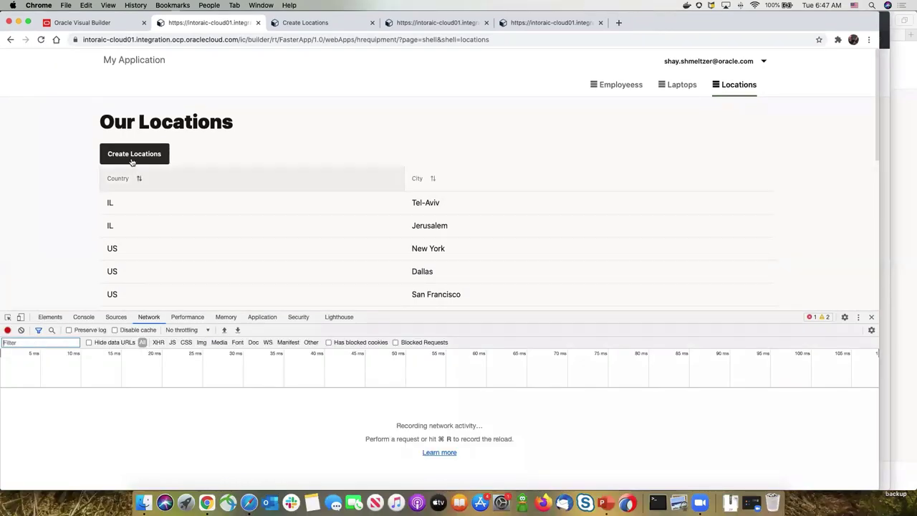
- On Create Locations, clear the network log, try the country and City fields, then view Employees
click(132, 160)
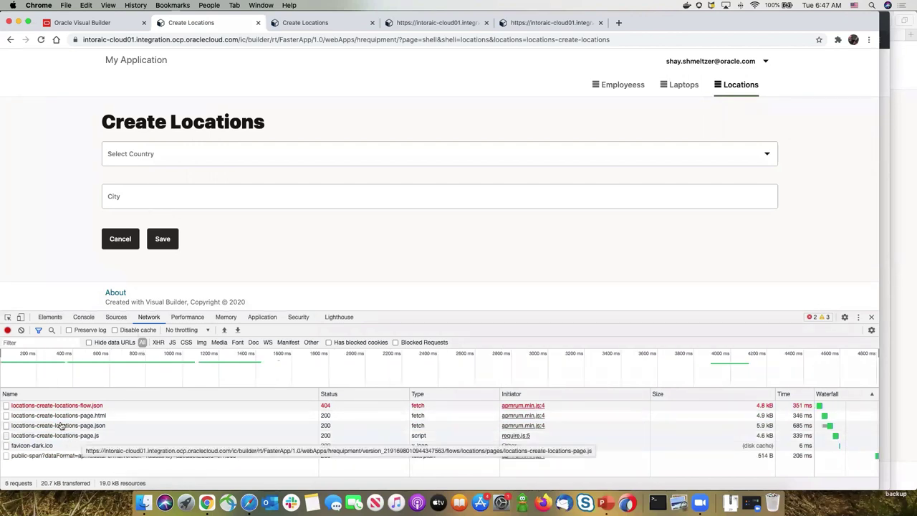
click(20, 332)
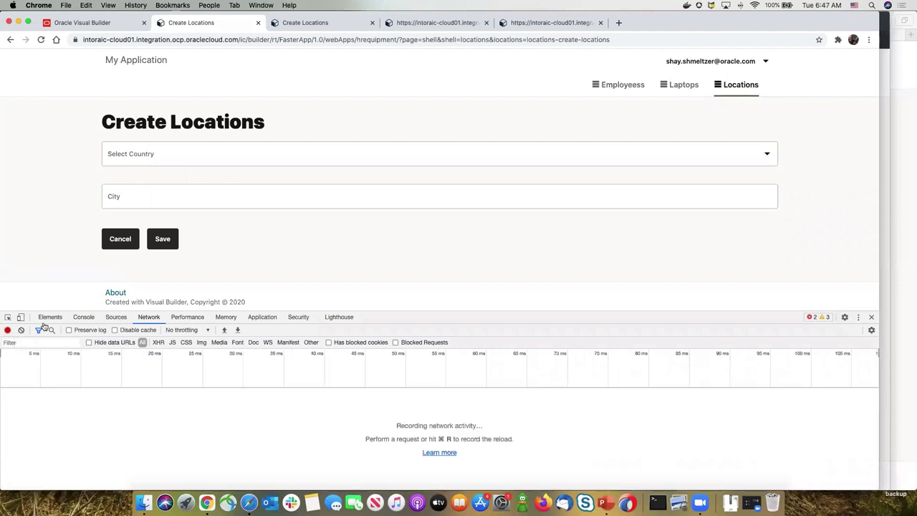
click(188, 156)
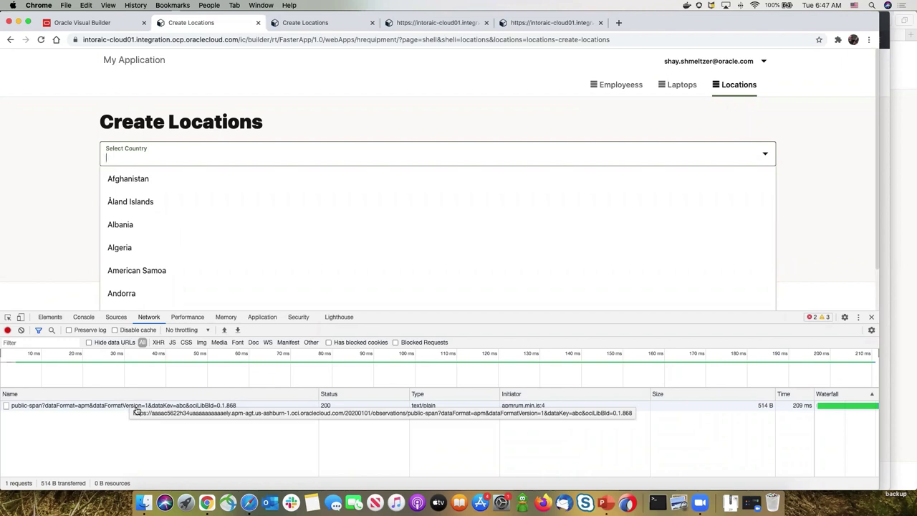
click(35, 169)
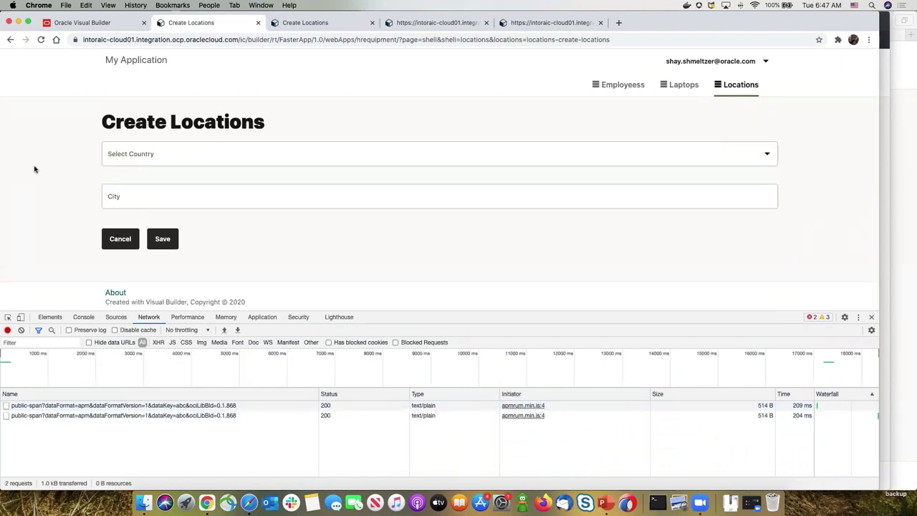
click(170, 192)
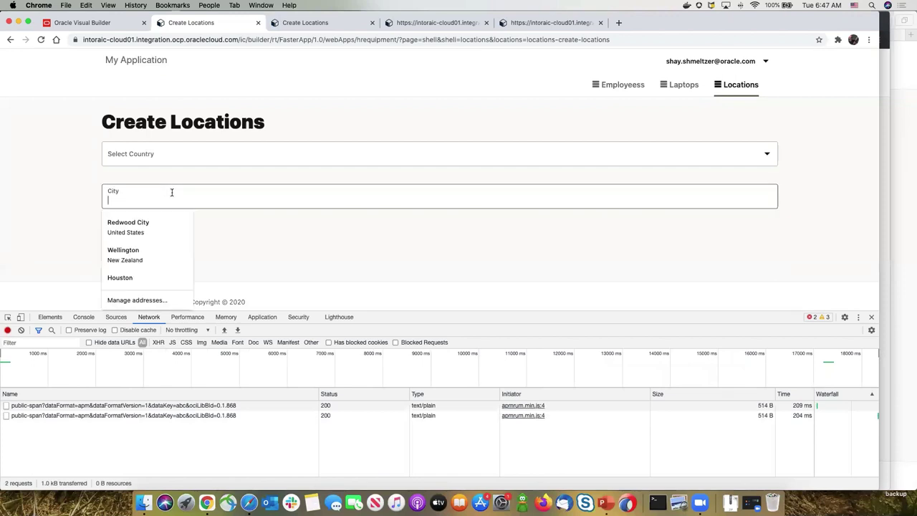
click(294, 235)
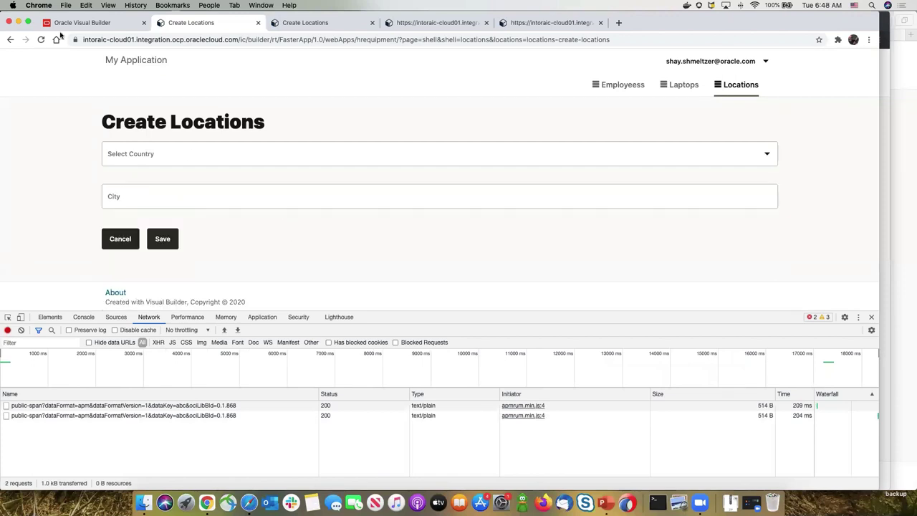
click(616, 85)
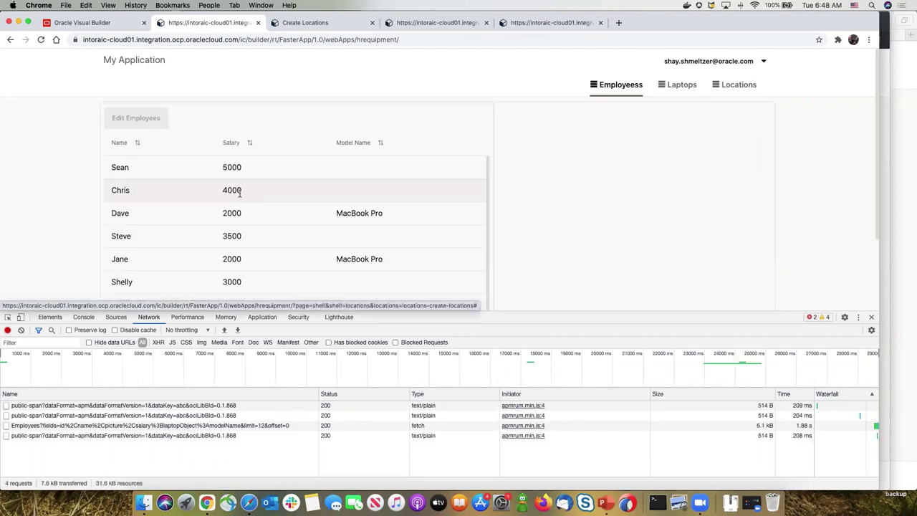
- Edit the second employee, clear the network log, and check the Laptop and Department lists load
click(137, 118)
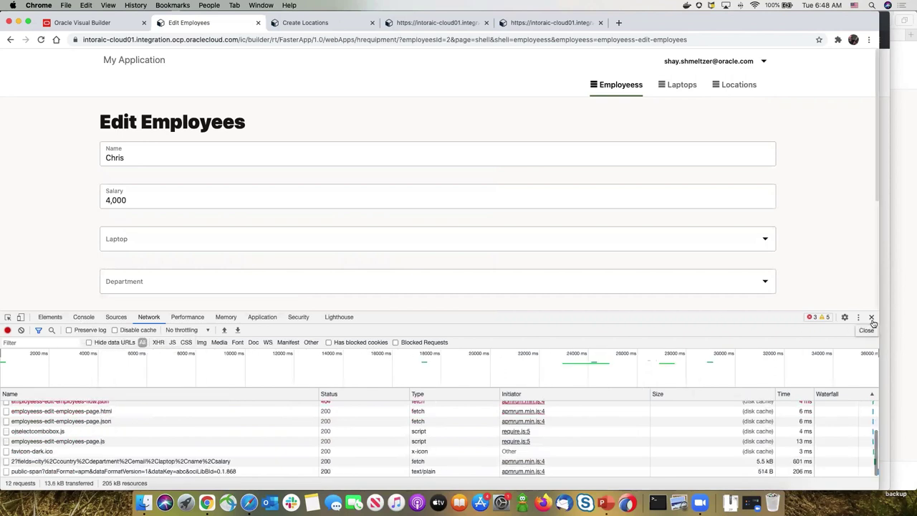
click(22, 331)
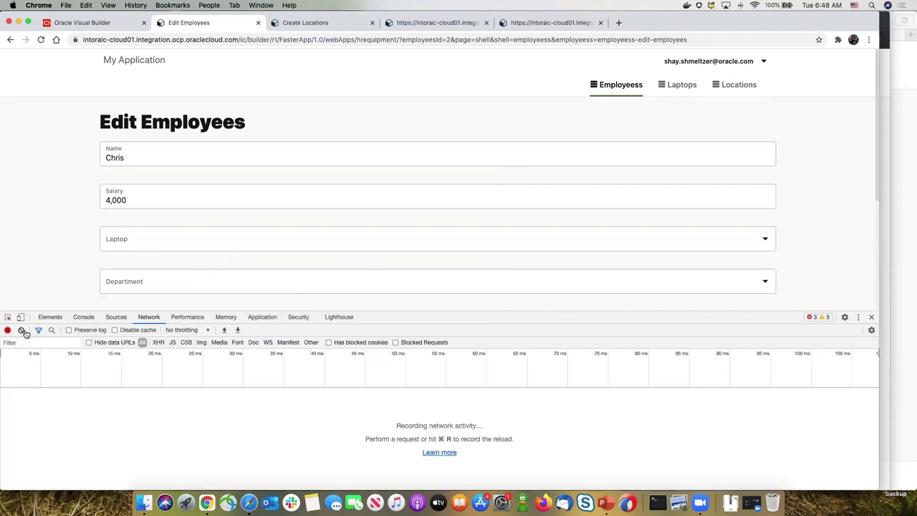
click(765, 240)
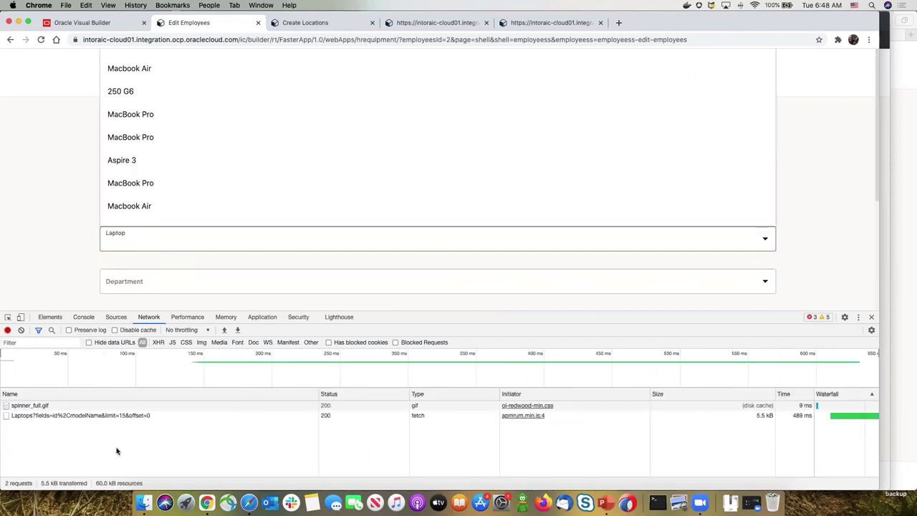
click(32, 215)
click(442, 288)
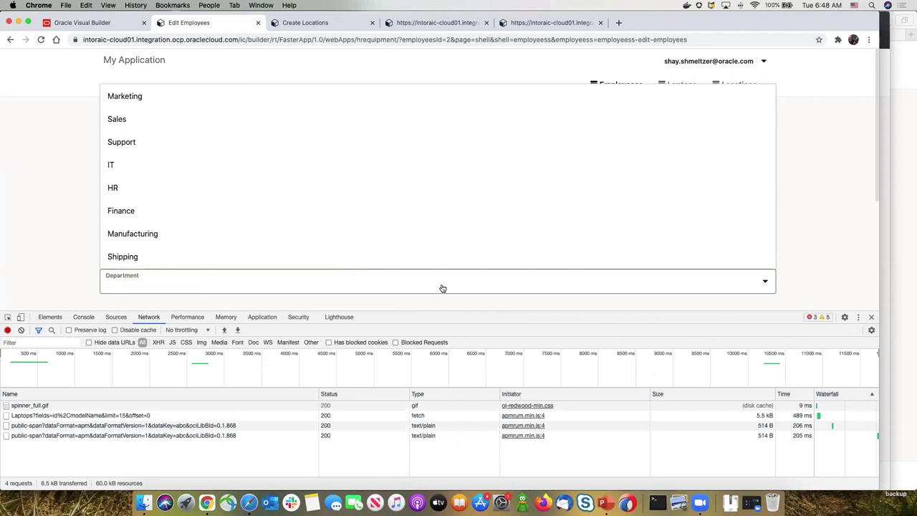
click(74, 233)
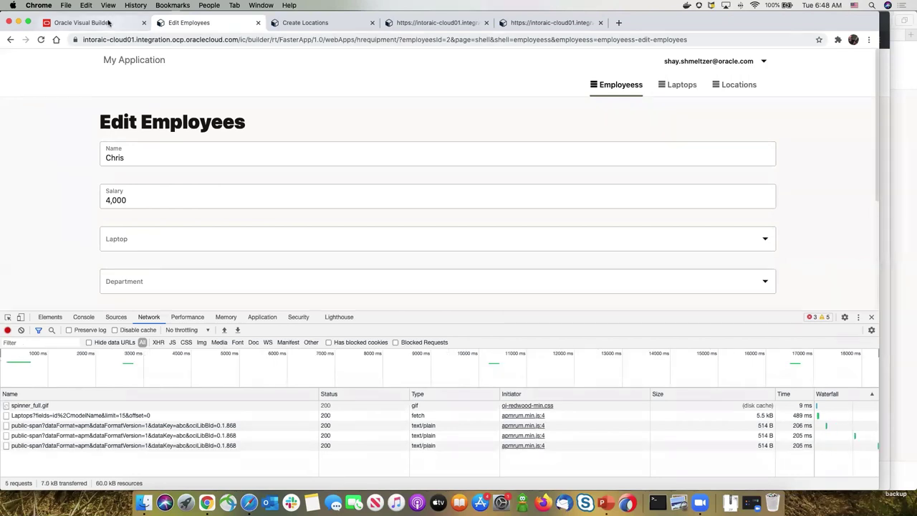
key(super+Tab)
key(super+Tab)
key(super+Tab)
key(super+Tab)
key(super+Tab)
key(super+Tab)
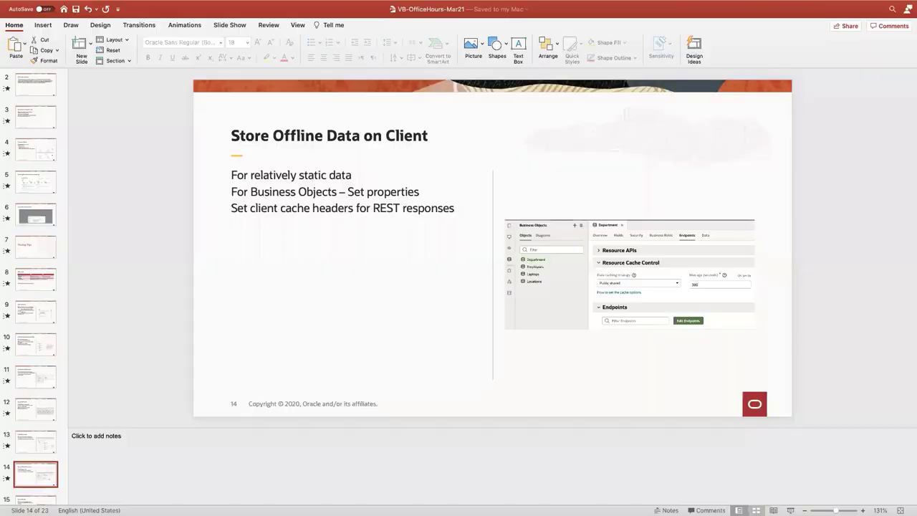
- Present slides 14 and 15, Store Offline Data on Client and Reduce File Size, then show Finder
click(790, 510)
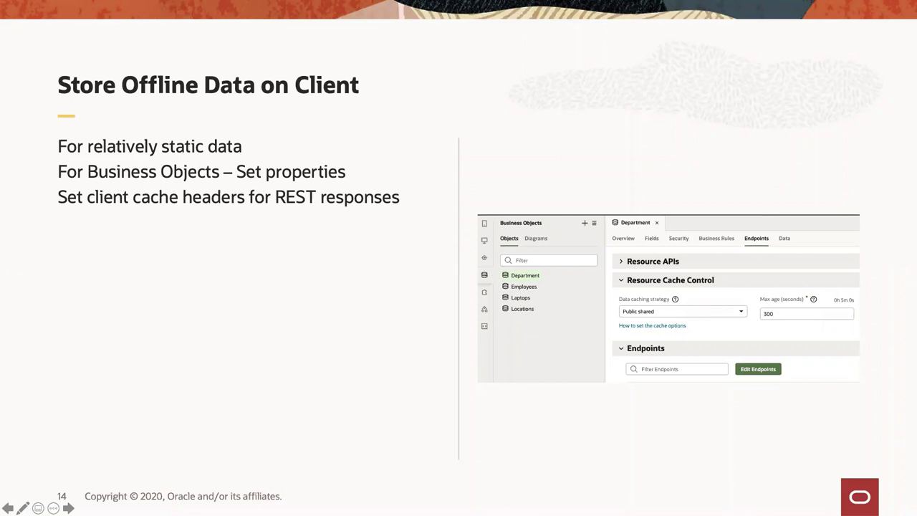
key(Right)
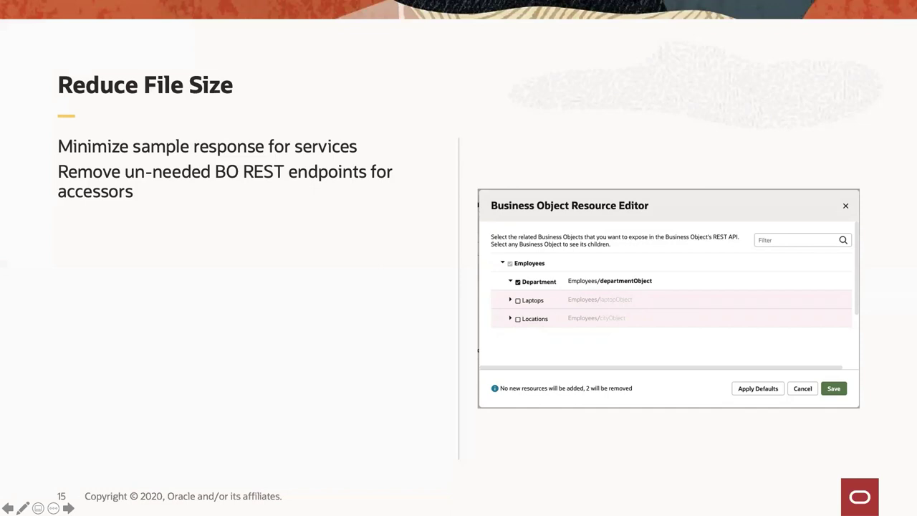
key(Escape)
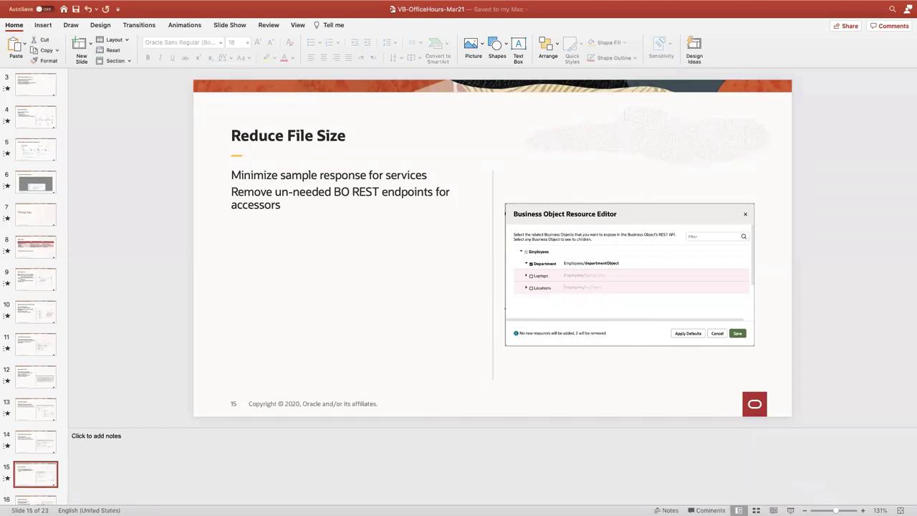
mouse_move(792, 513)
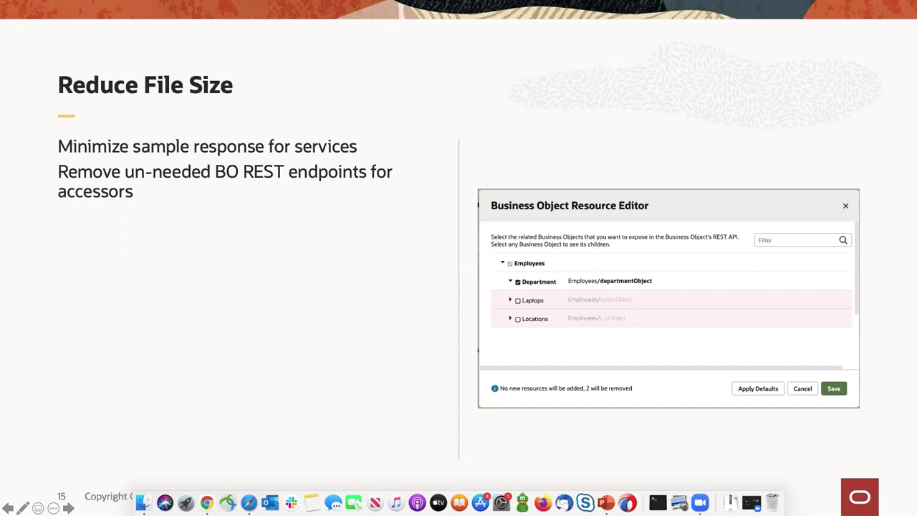
key(Escape)
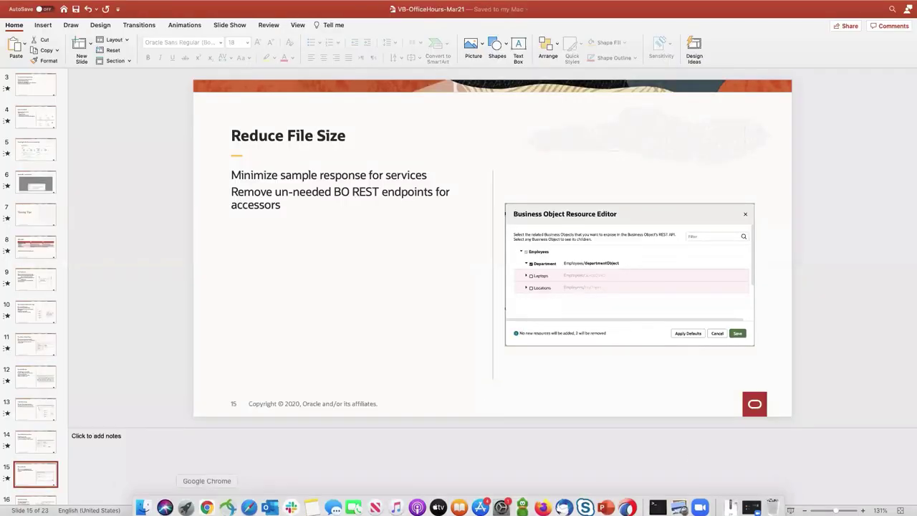
click(144, 502)
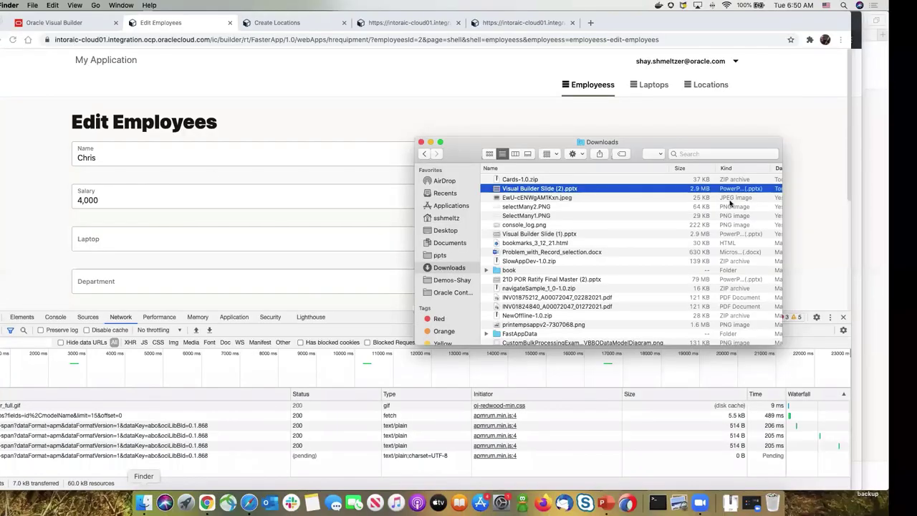
- Open Demo vbcs2.txt from the demos folder and select its restcountries.eu URL lines
click(494, 279)
click(581, 181)
double_click(581, 180)
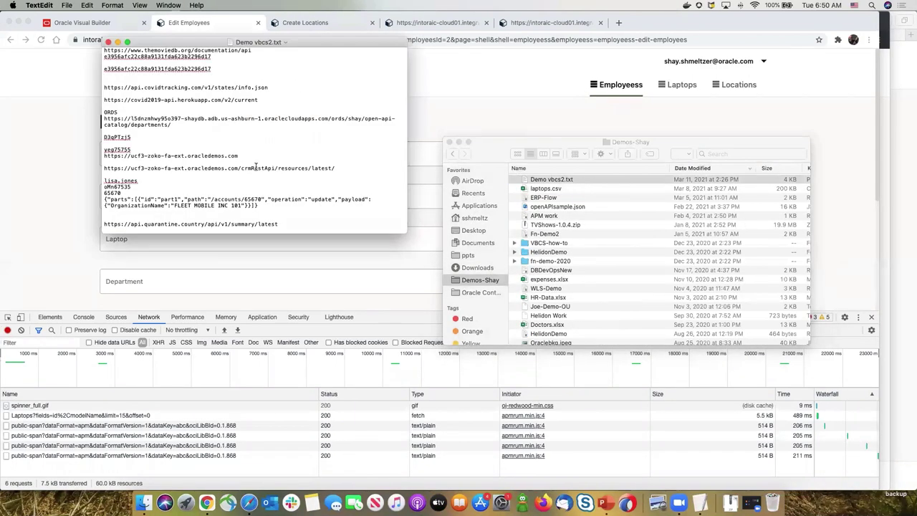
scroll(257, 160, down, 5)
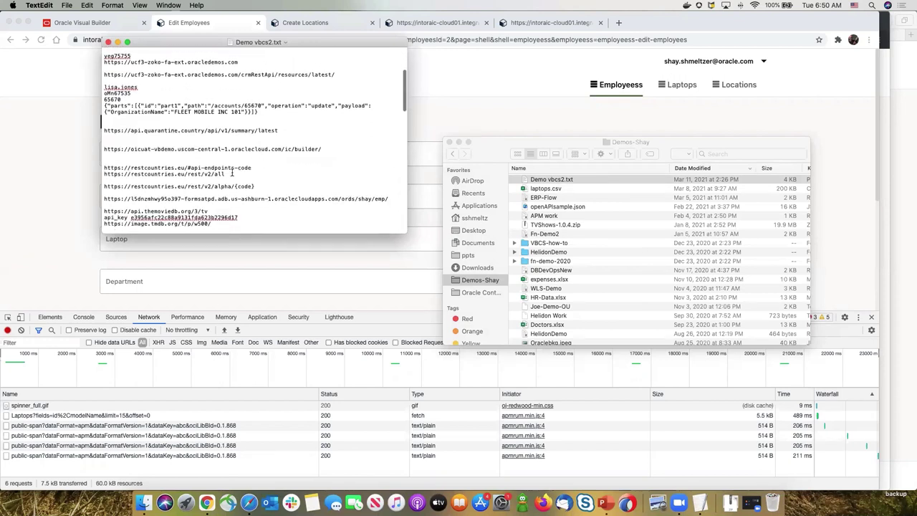
drag(231, 174, 99, 171)
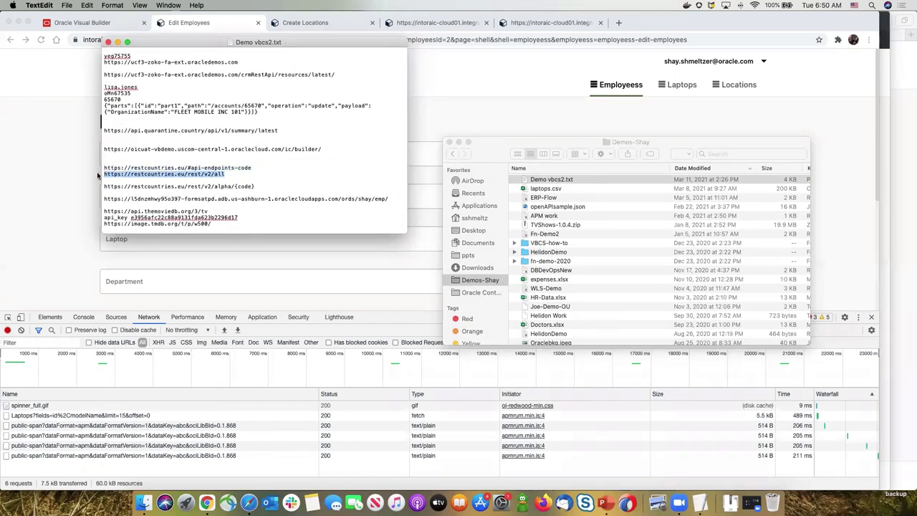
click(107, 28)
- Open SlowAppDev's service connections and bring up the menu for adding a new one
click(108, 26)
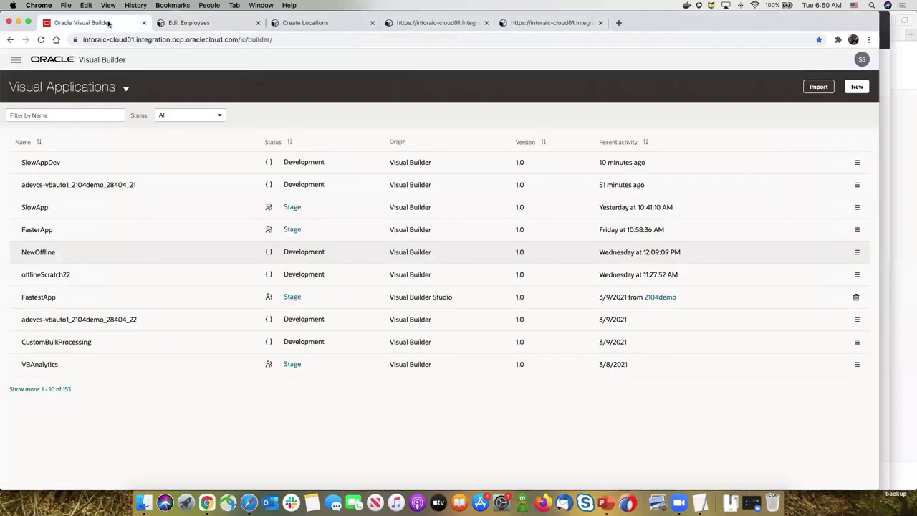
click(51, 164)
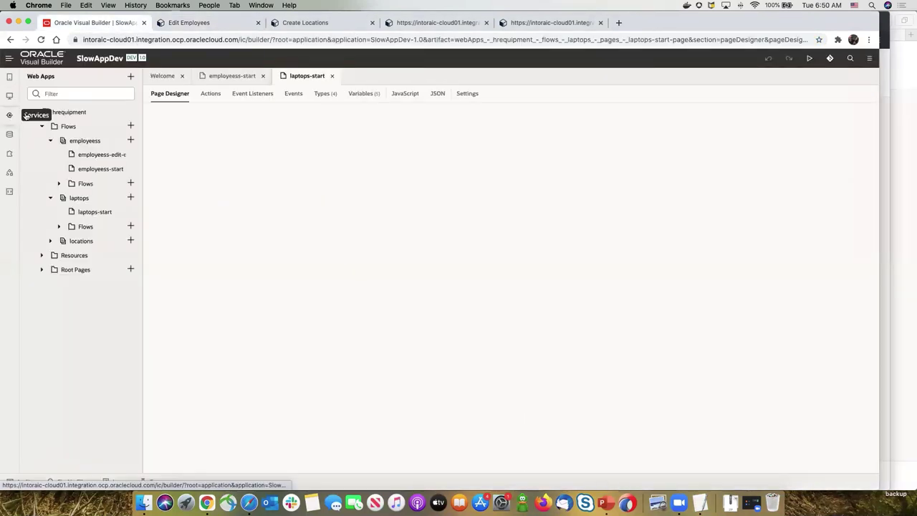
click(11, 117)
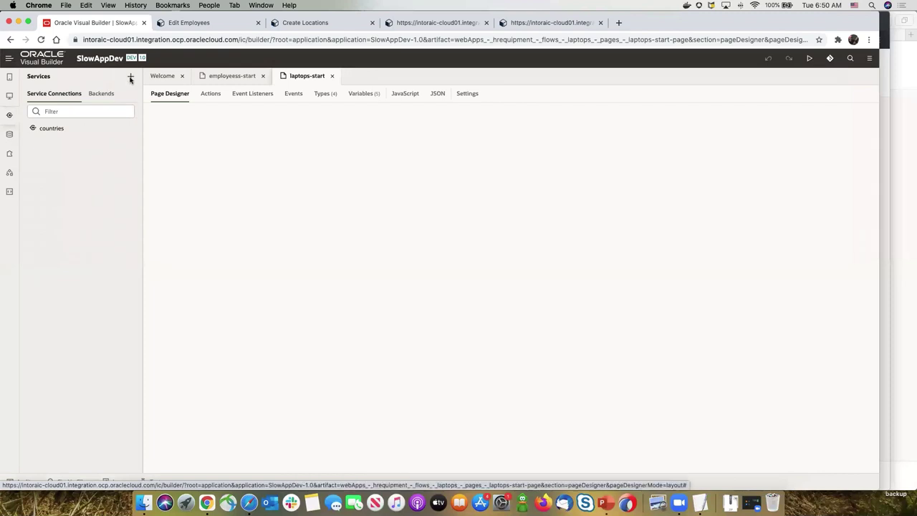
click(131, 77)
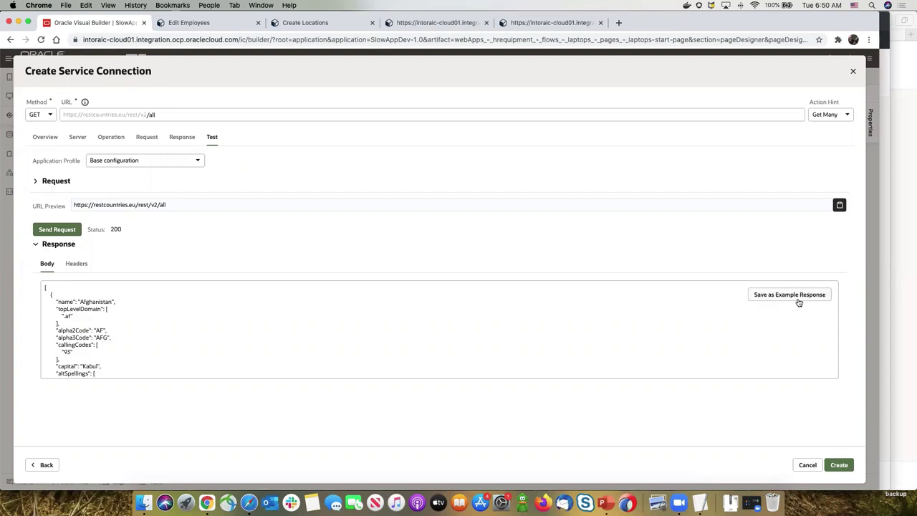
- Test restcountries.eu/rest/v2/all, then save a trimmed Afghanistan-only response as the example response
click(800, 299)
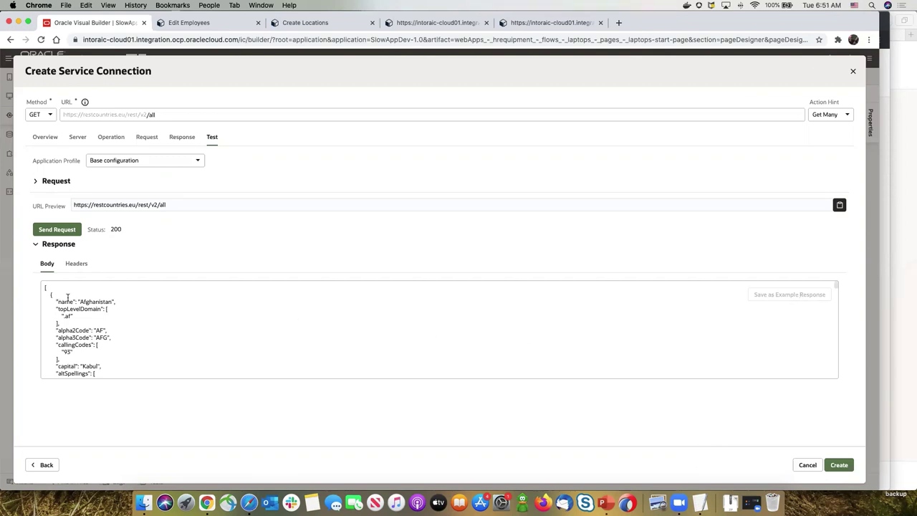
scroll(68, 296, down, 2)
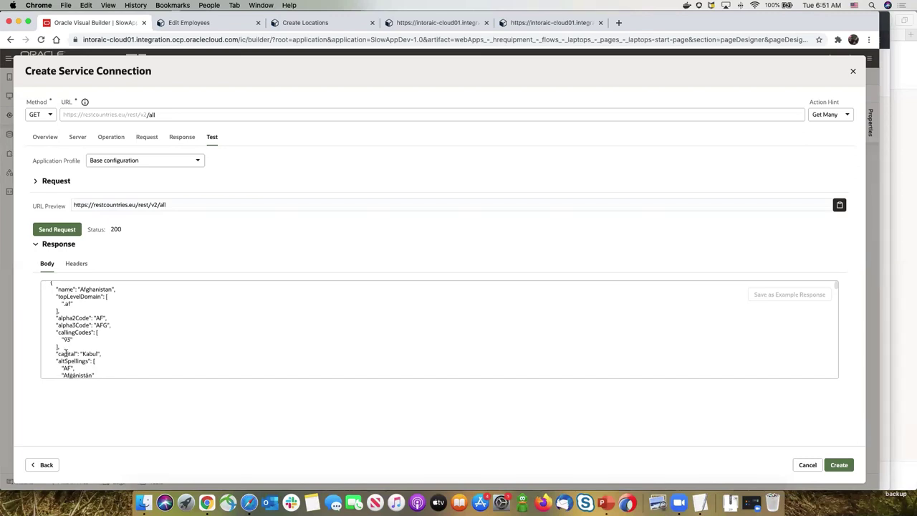
scroll(66, 353, down, 10)
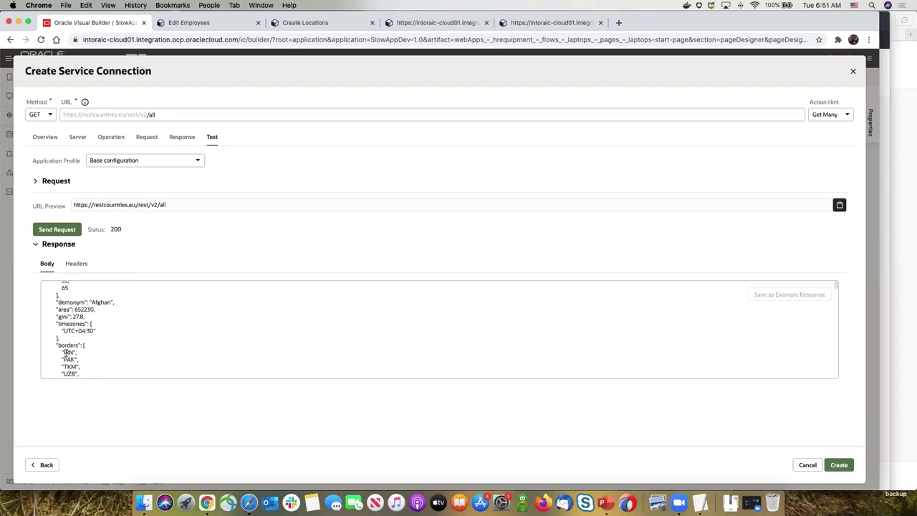
scroll(65, 353, down, 10)
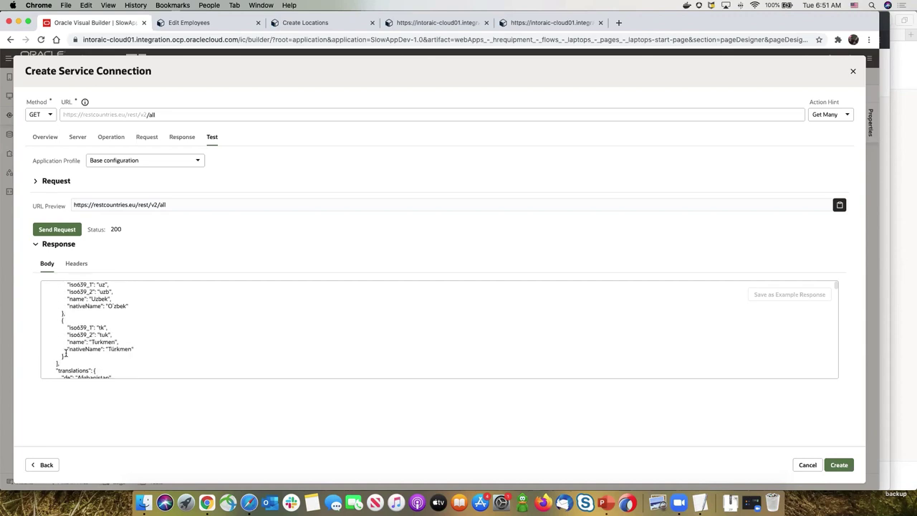
scroll(65, 353, down, 10)
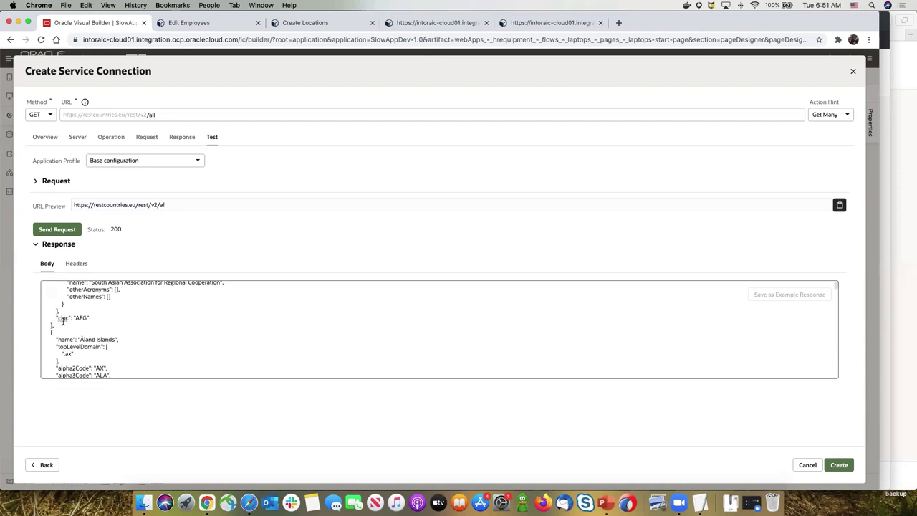
key(super+a)
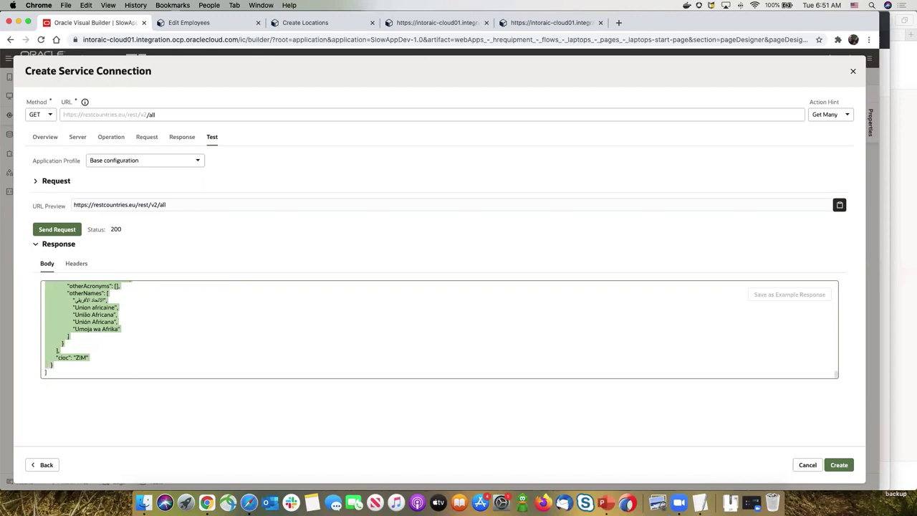
key(super+v)
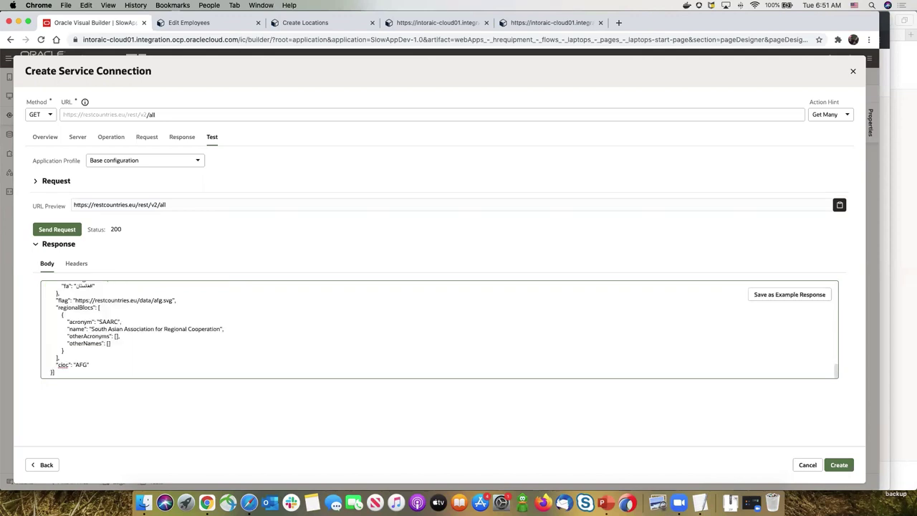
click(811, 294)
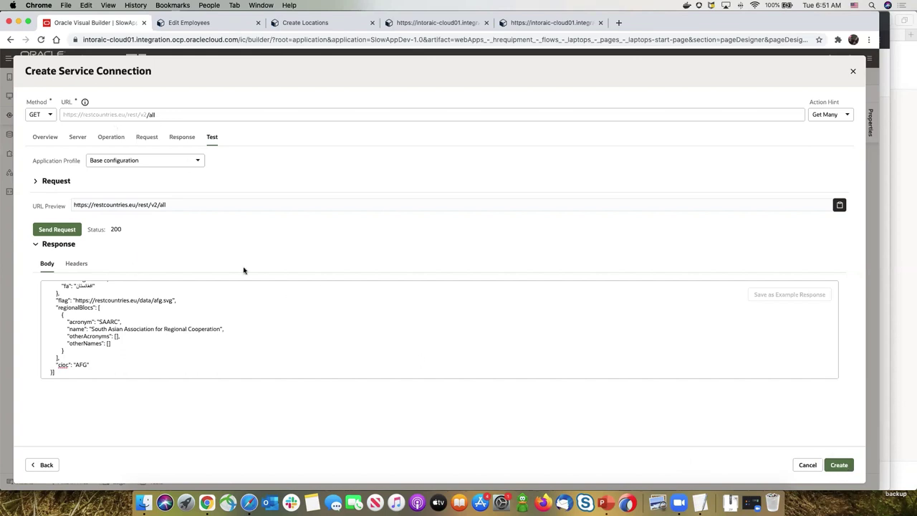
- Check the example response JSON and create the restV2 connection titled Rest V2, version 1.0.0
click(180, 136)
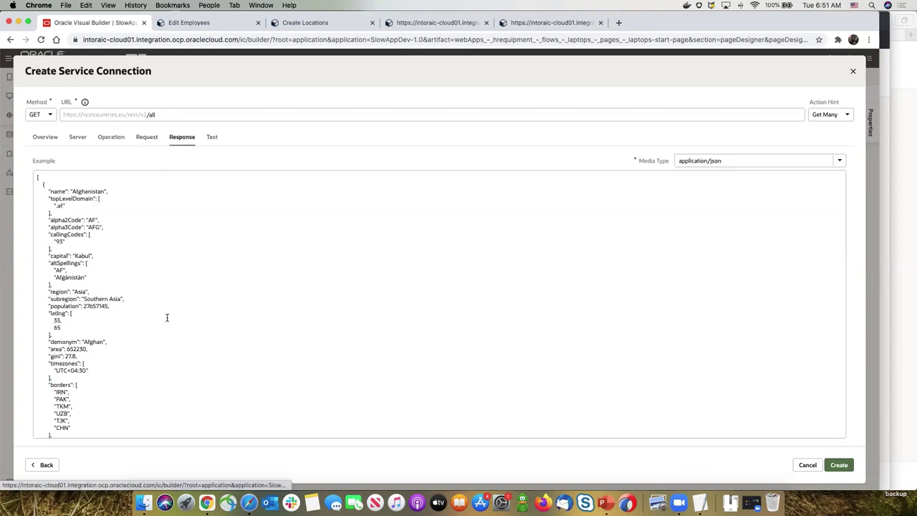
scroll(100, 212, down, 10)
scroll(100, 211, up, 10)
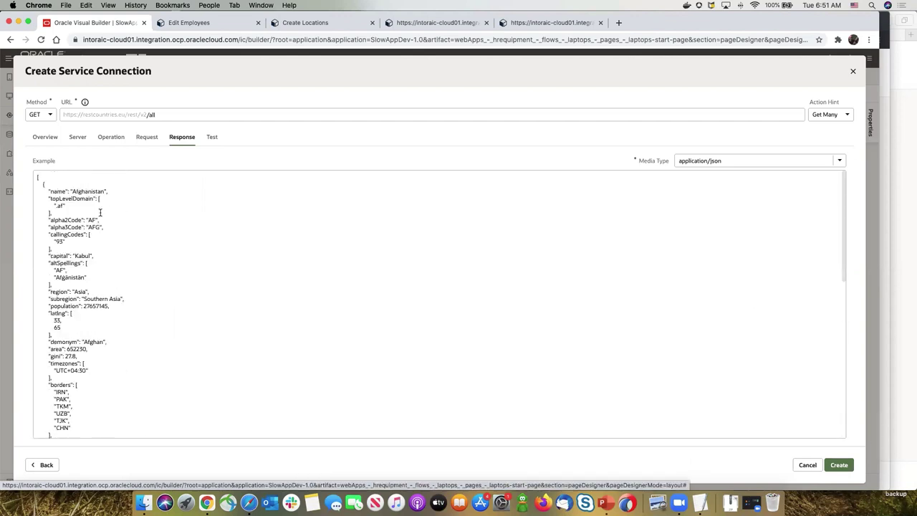
scroll(100, 212, down, 10)
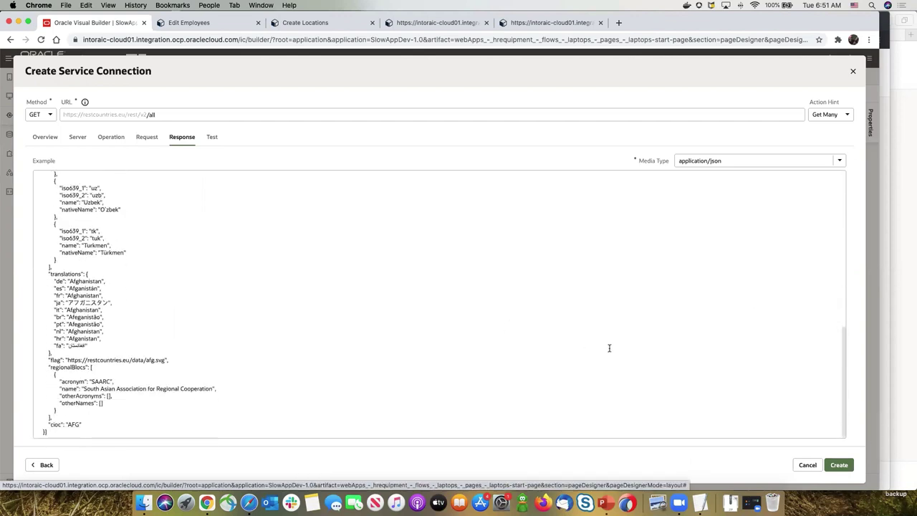
click(839, 466)
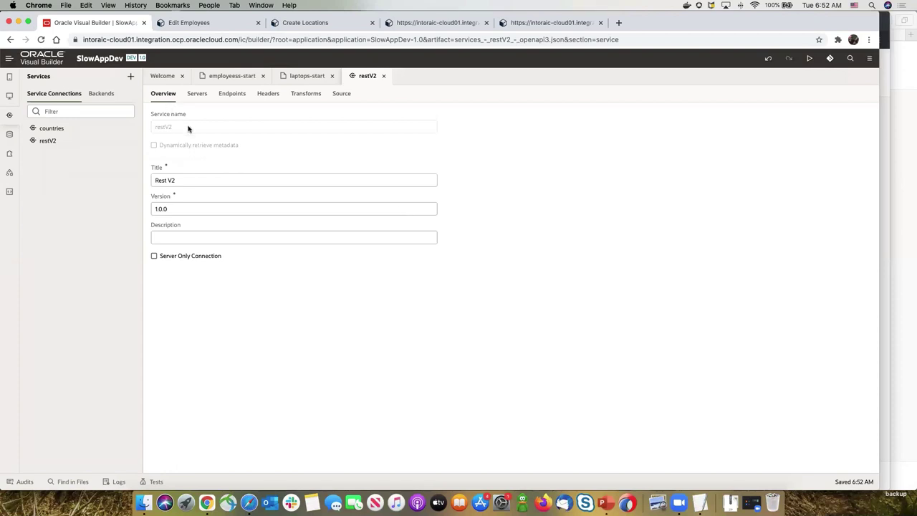
- Open the Employees business object's Endpoints tab
click(11, 136)
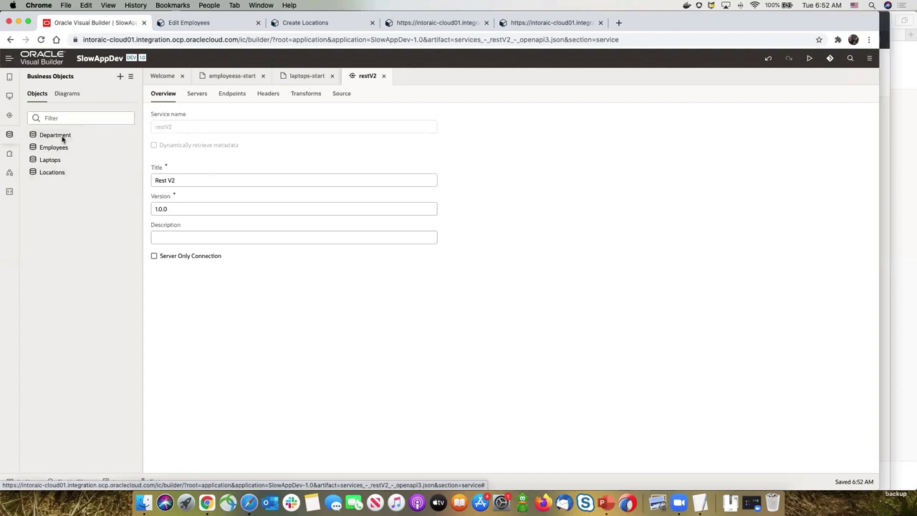
click(60, 150)
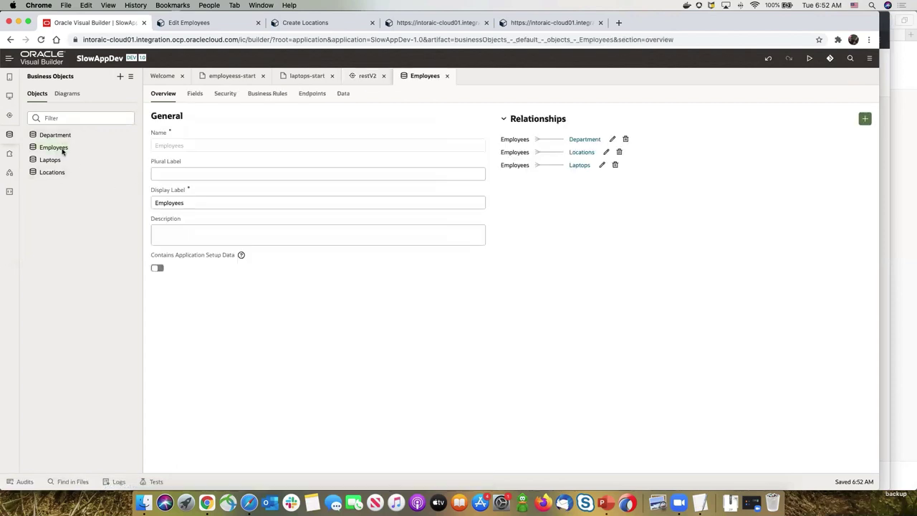
click(313, 96)
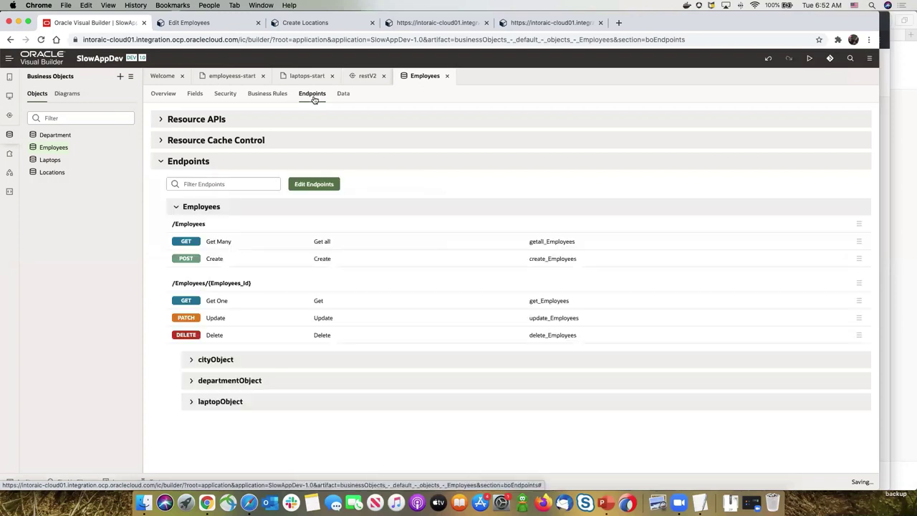
- Expand the cityObject, departmentObject and laptopObject endpoint groups
click(191, 359)
scroll(190, 401, down, 2)
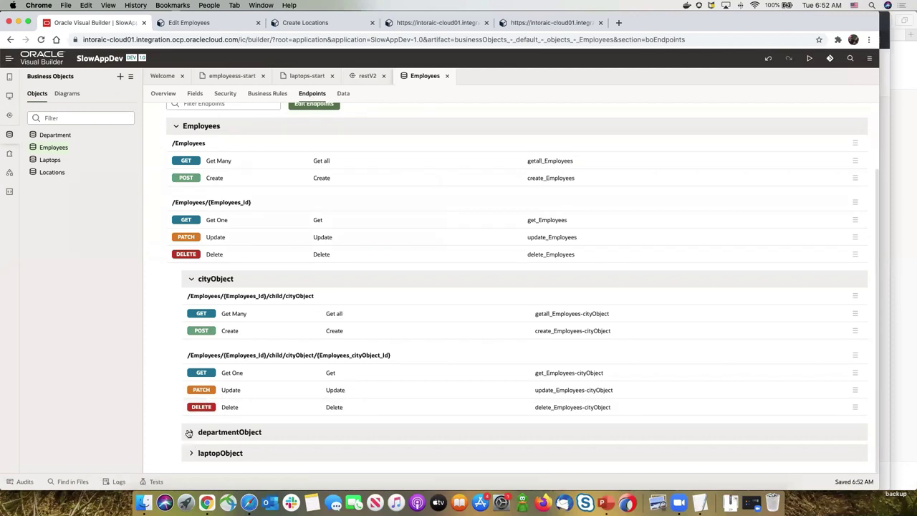
click(191, 430)
scroll(189, 433, down, 3)
scroll(189, 433, down, 1)
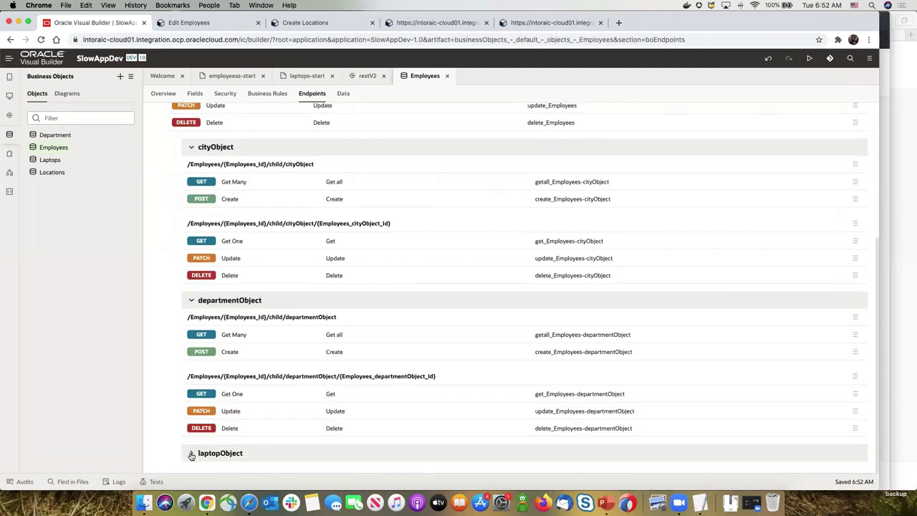
click(190, 454)
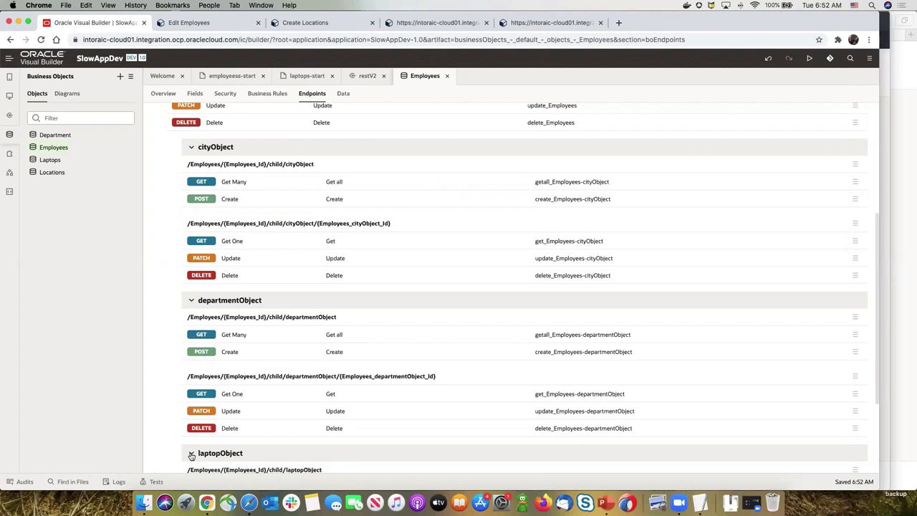
scroll(191, 456, up, 6)
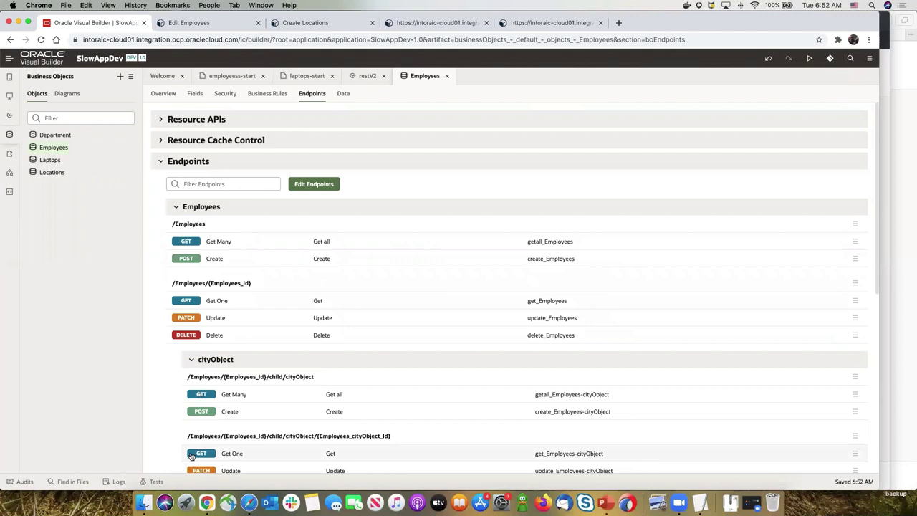
click(326, 184)
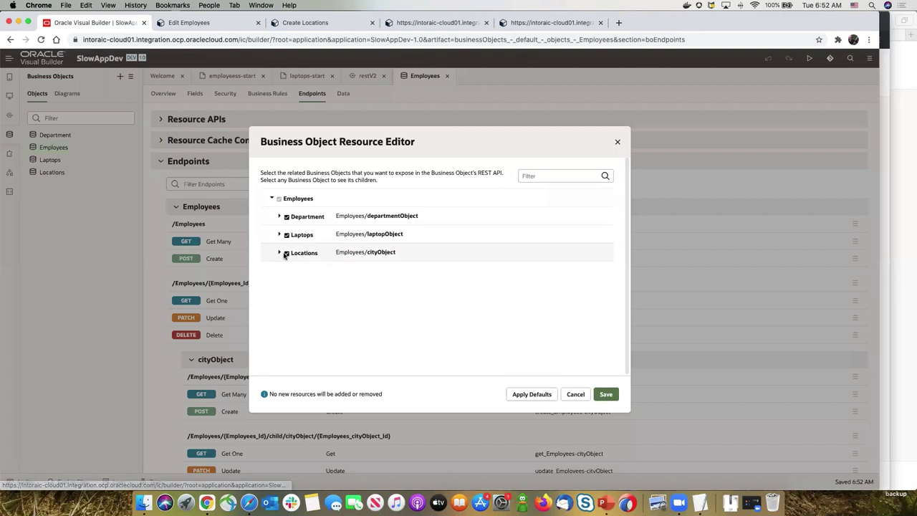
click(285, 255)
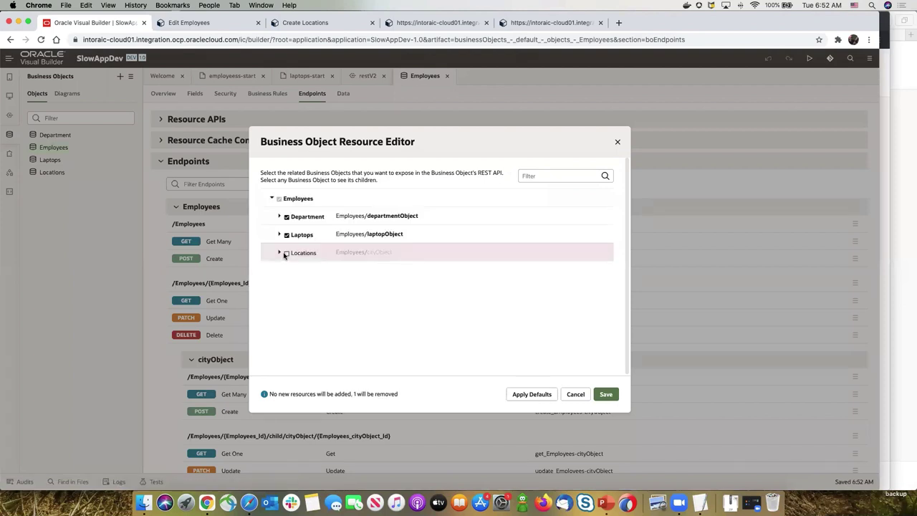
click(286, 254)
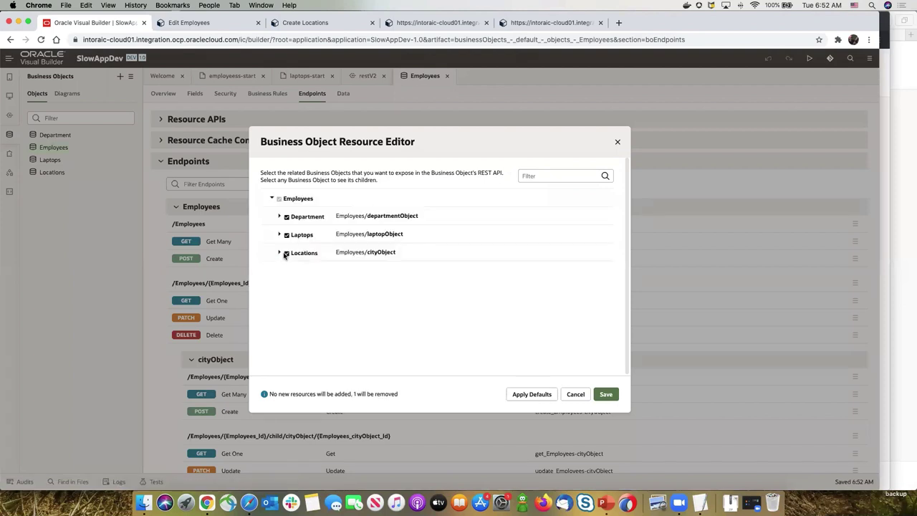
click(577, 394)
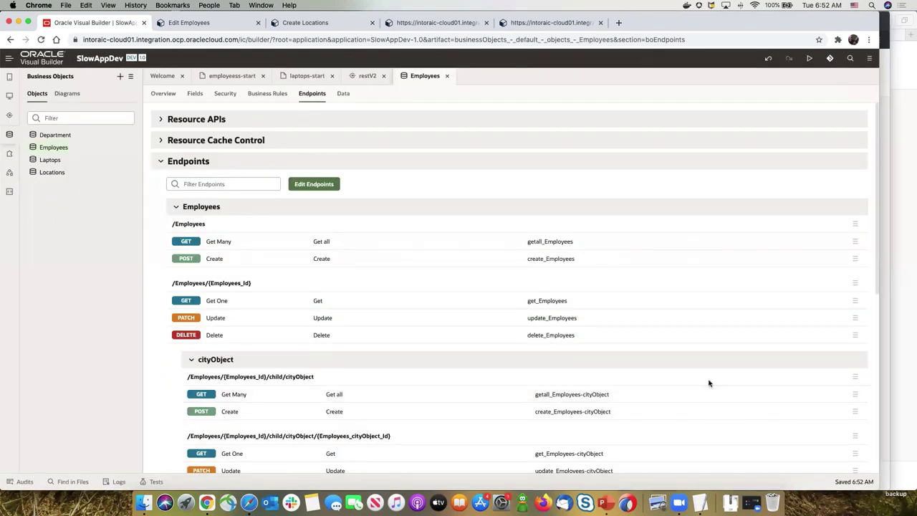
key(super+Tab)
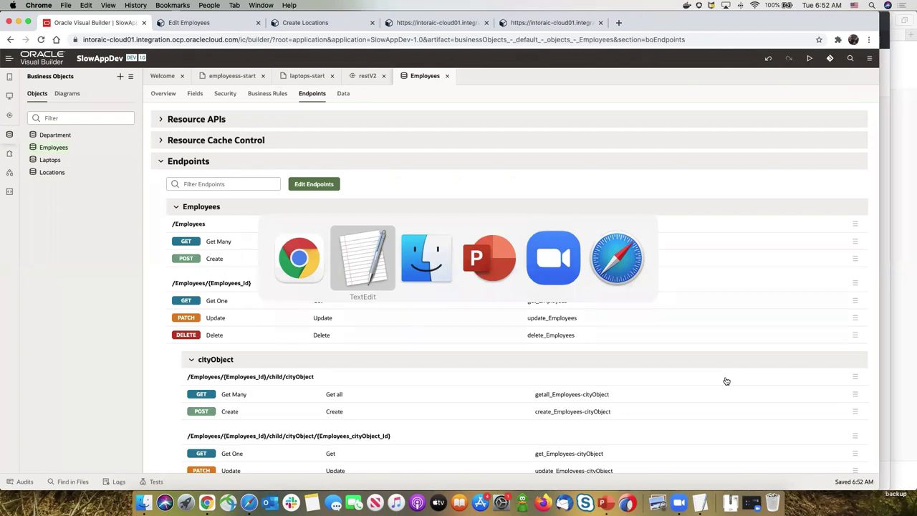
- Present slide 15 'Reduce File Size' in PowerPoint, advance to slide 16 'Optimize Your App', then exit the show
key(super+Tab)
key(super+Tab)
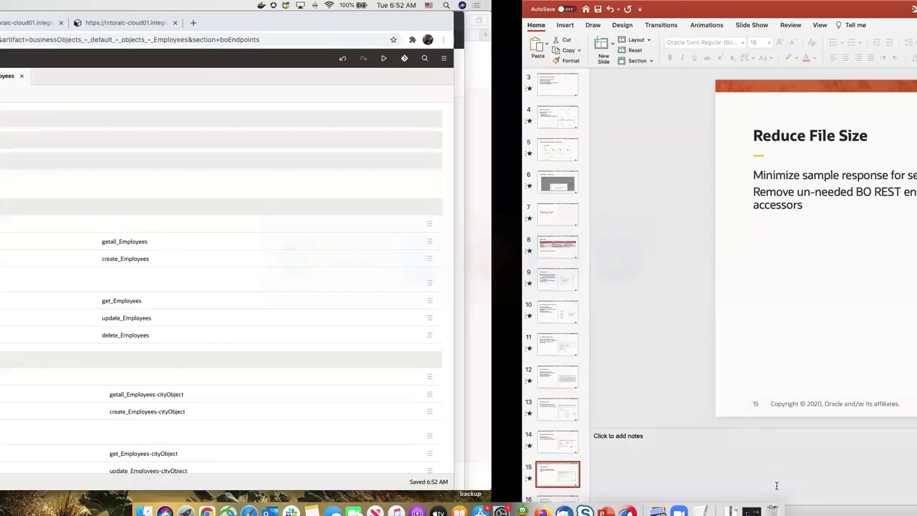
key(super+shift+Return)
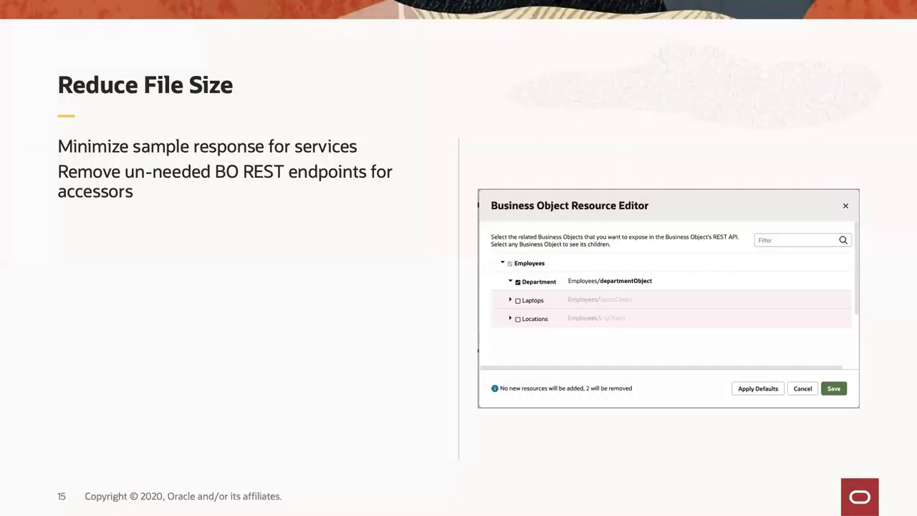
key(Right)
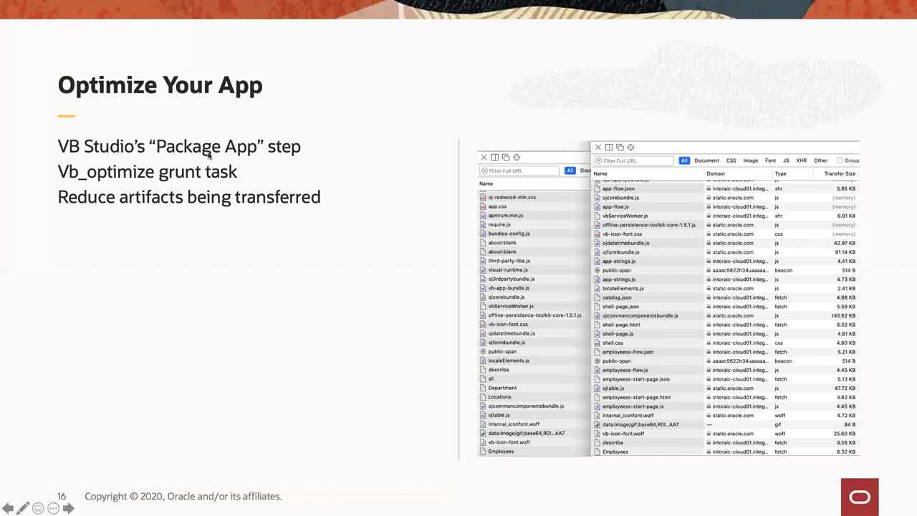
key(Escape)
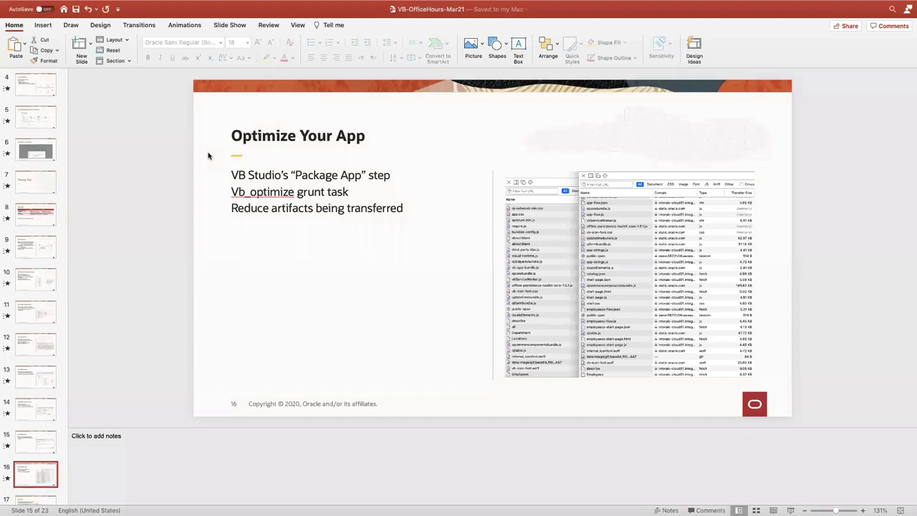
- Leave the FasterApp workspace in Visual Builder and return to the 2104Demo project home
key(super+Tab)
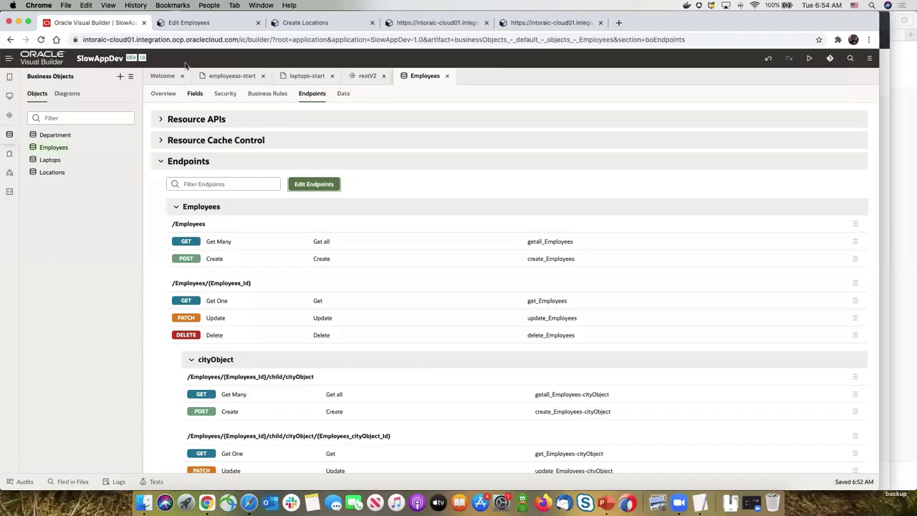
key(super+grave)
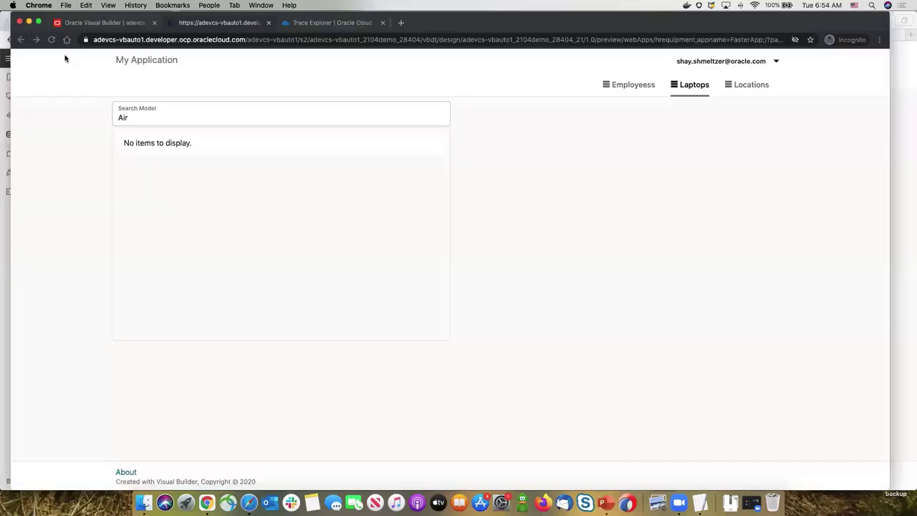
click(91, 22)
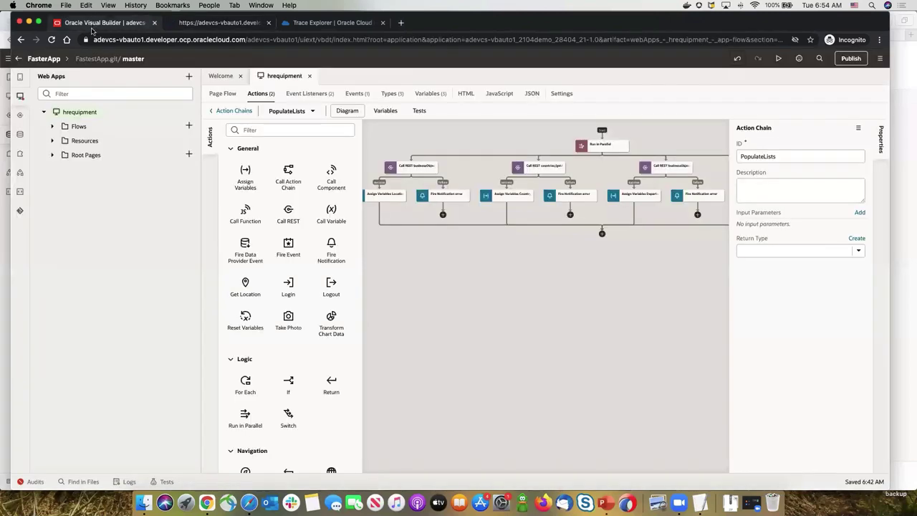
click(47, 60)
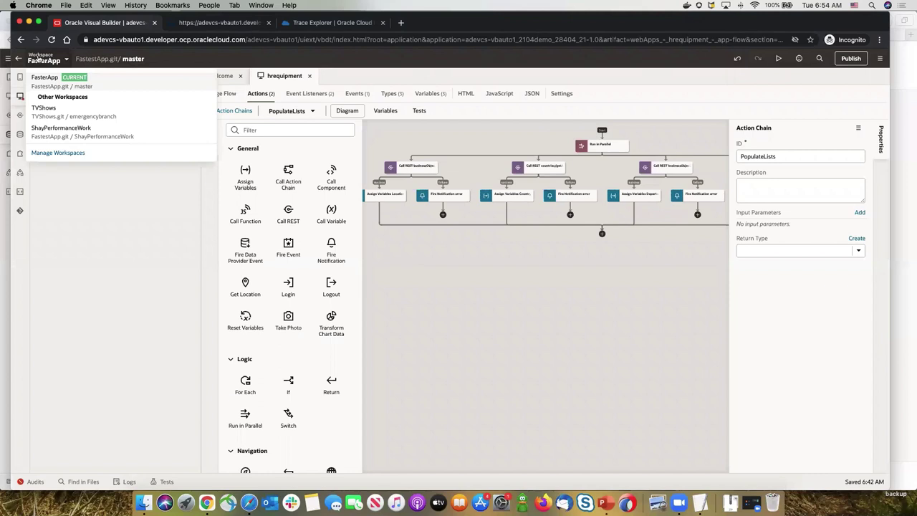
click(19, 60)
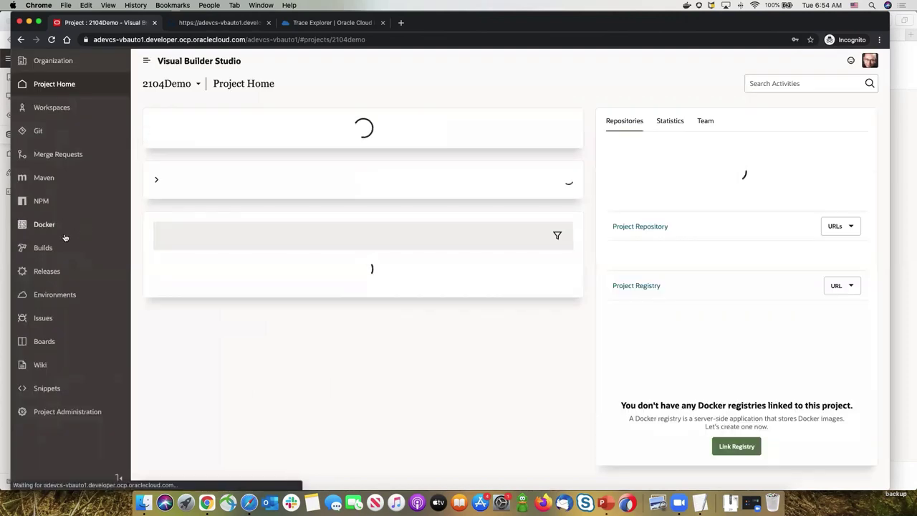
- Check that the TVShows-Package job's build steps have Optimize application enabled, then cancel without saving
click(43, 247)
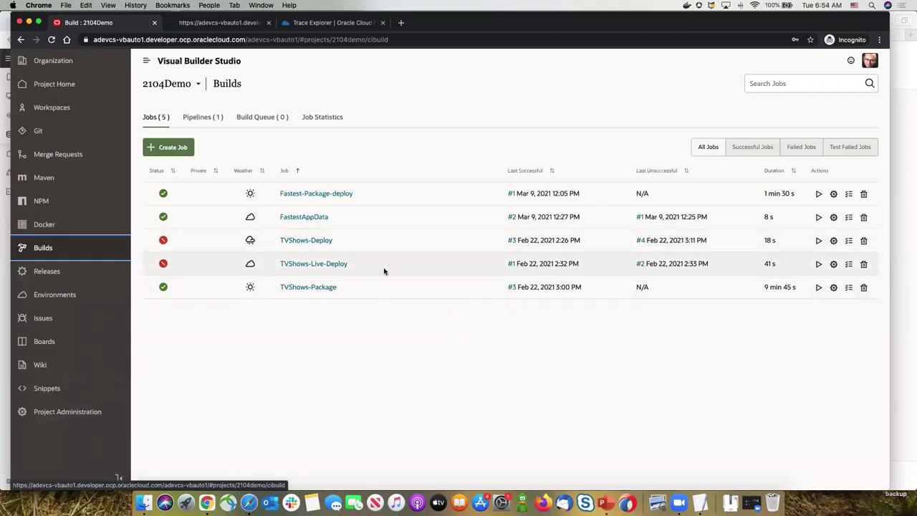
click(314, 288)
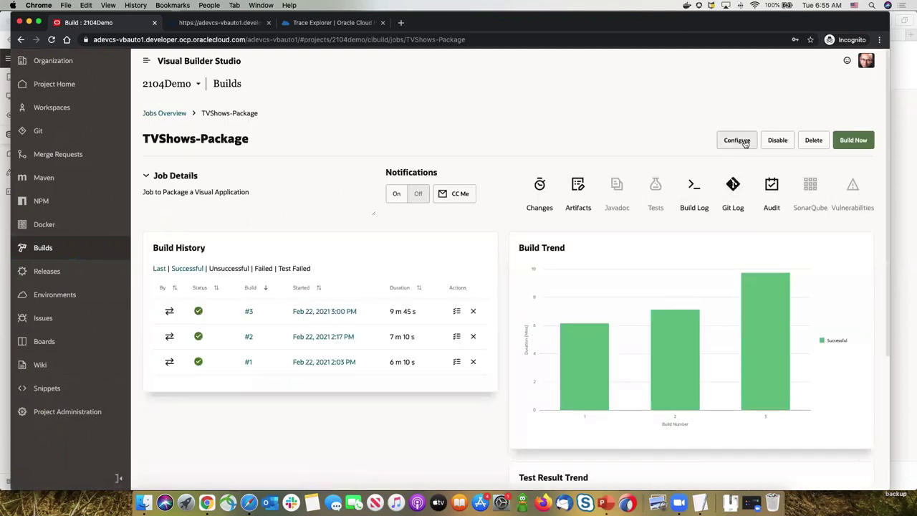
click(744, 142)
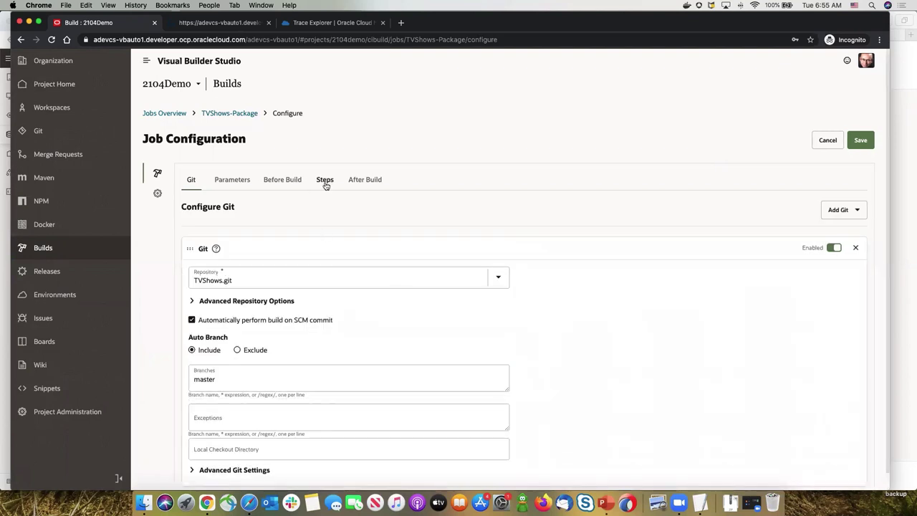
click(324, 183)
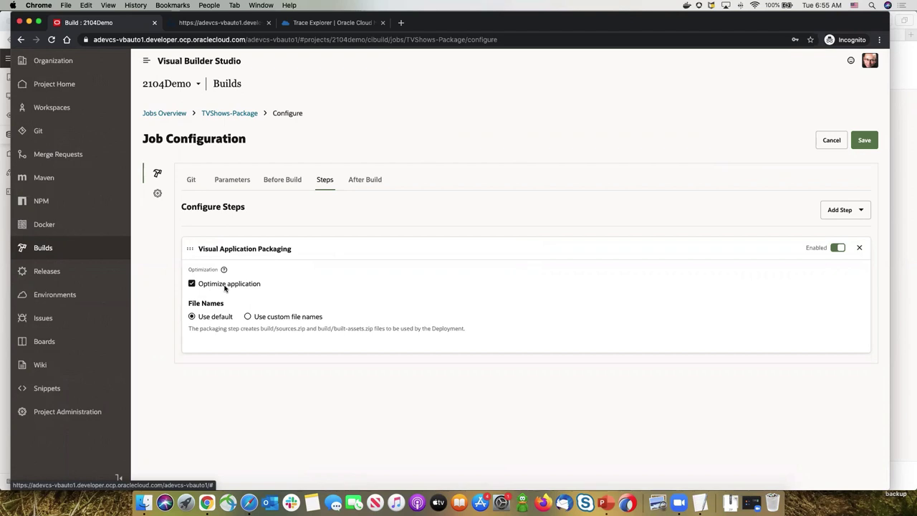
click(832, 140)
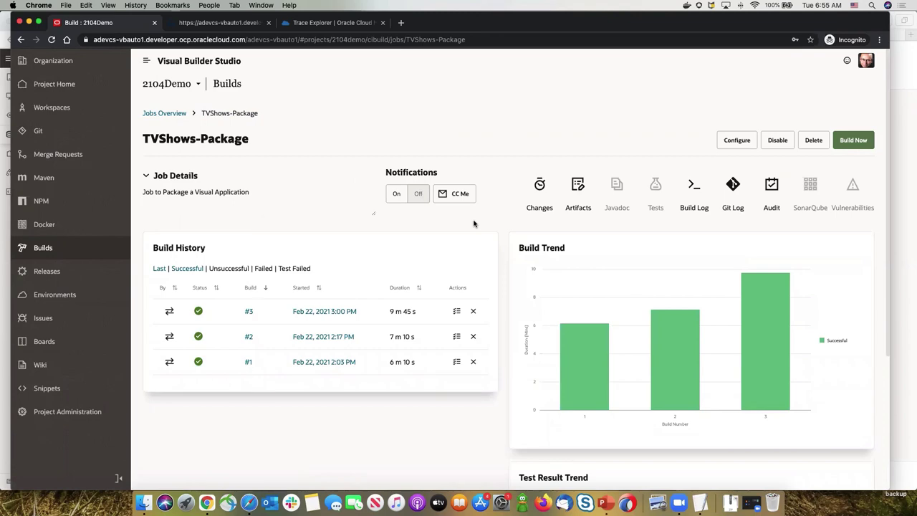
- Present slide 16 'Optimize Your App' in PowerPoint and advance to slide 17 'Other Tips'
key(super+Tab)
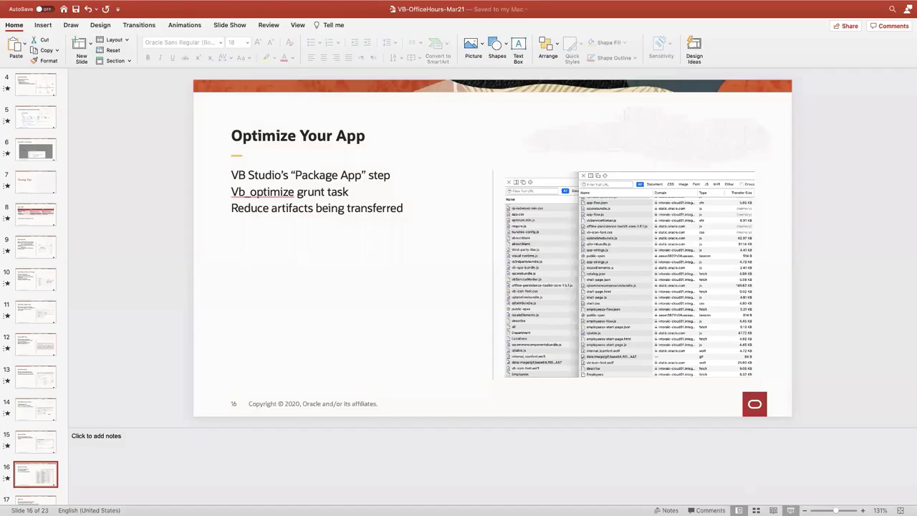
click(790, 511)
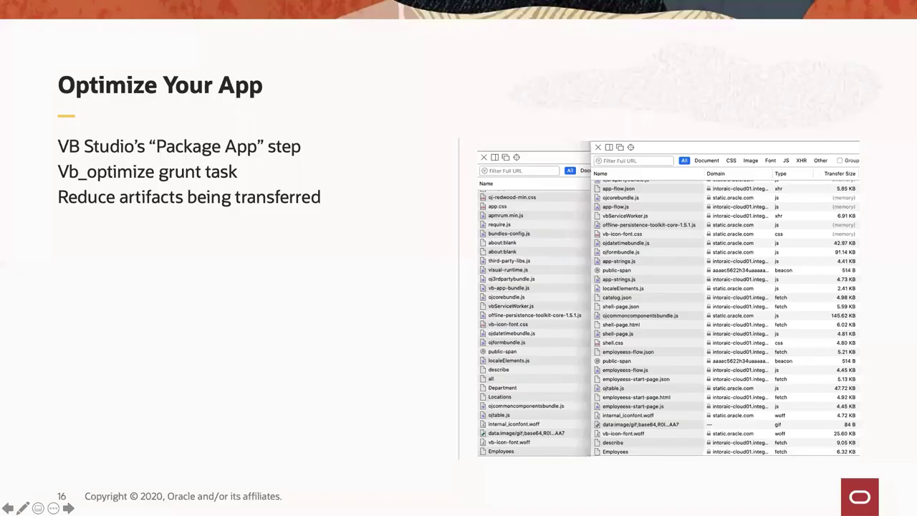
key(Right)
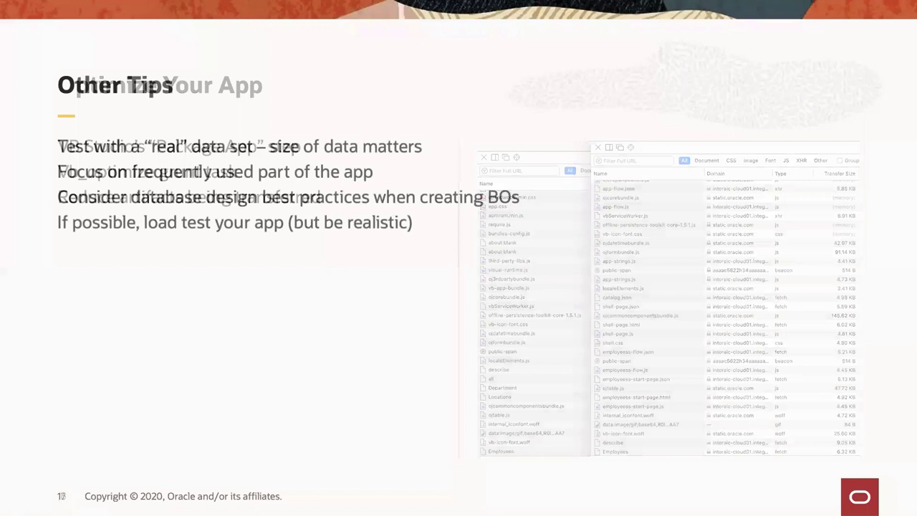